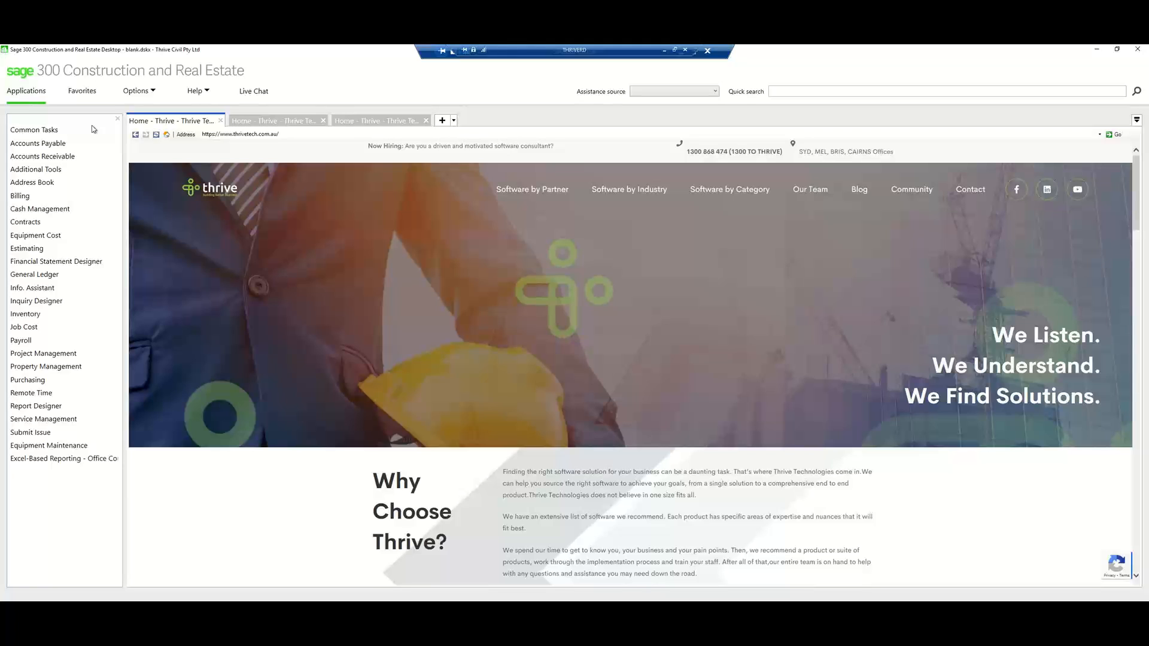
Step: Examine the list of existing companies with their descriptions and data folder locations, and close it without opening one
{"action": "left_click", "coordinate": [150, 92]}
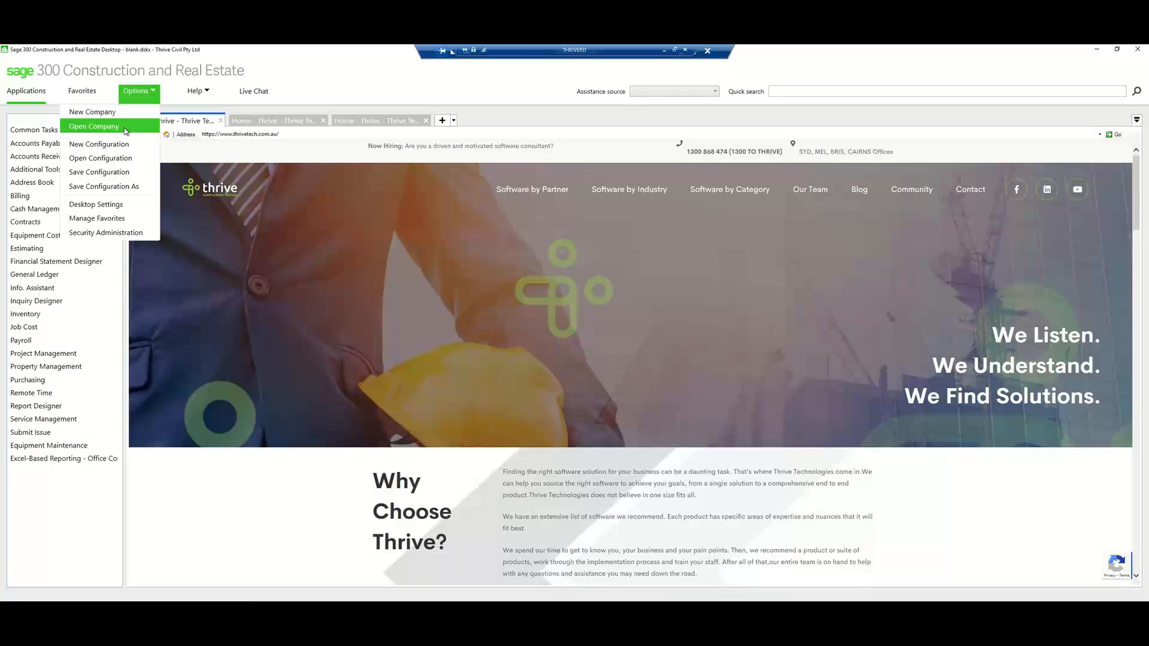
{"action": "left_click", "coordinate": [96, 126]}
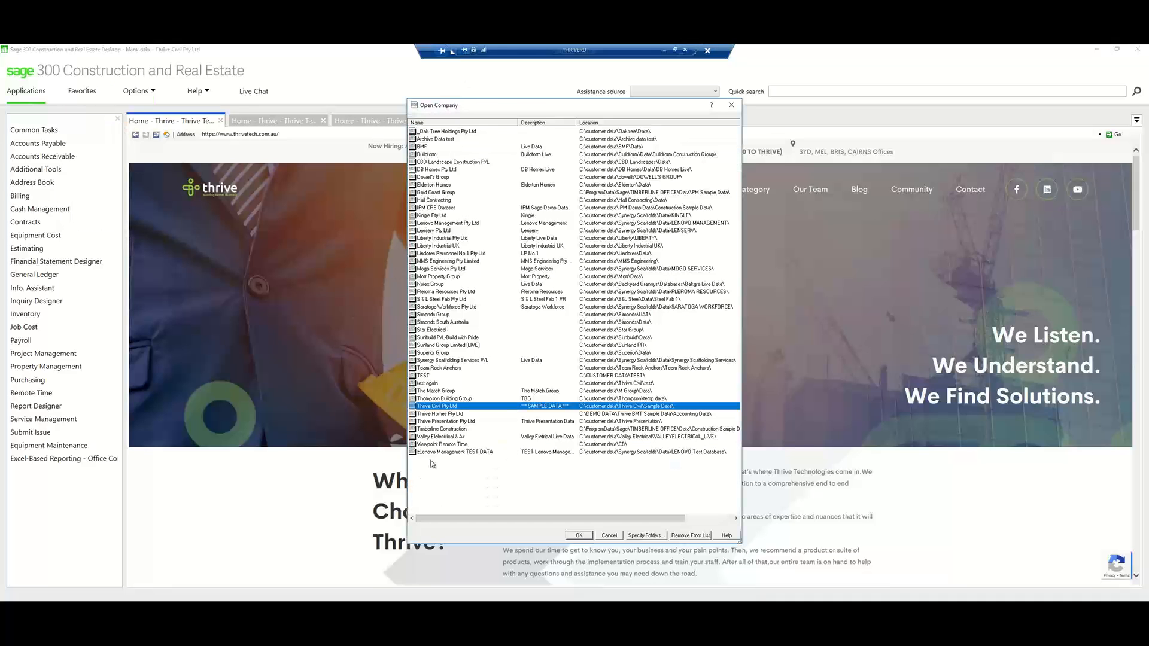
{"action": "scroll", "coordinate": [435, 469], "scroll_direction": "right", "scroll_amount": 1}
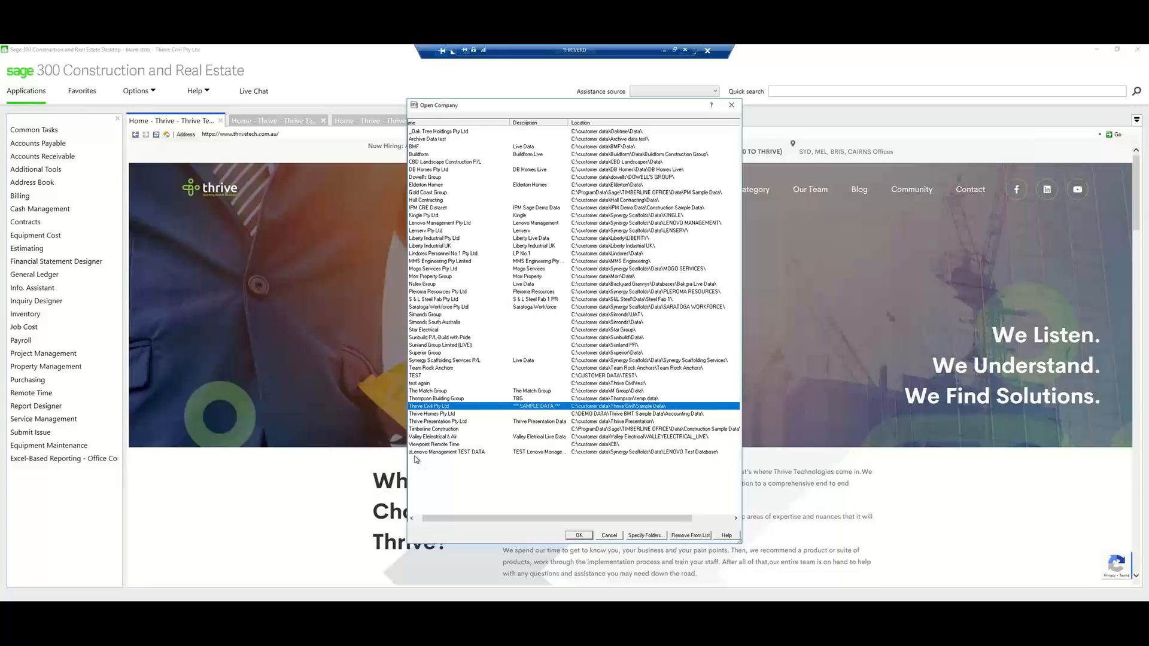
{"action": "scroll", "coordinate": [418, 463], "scroll_direction": "right", "scroll_amount": 1}
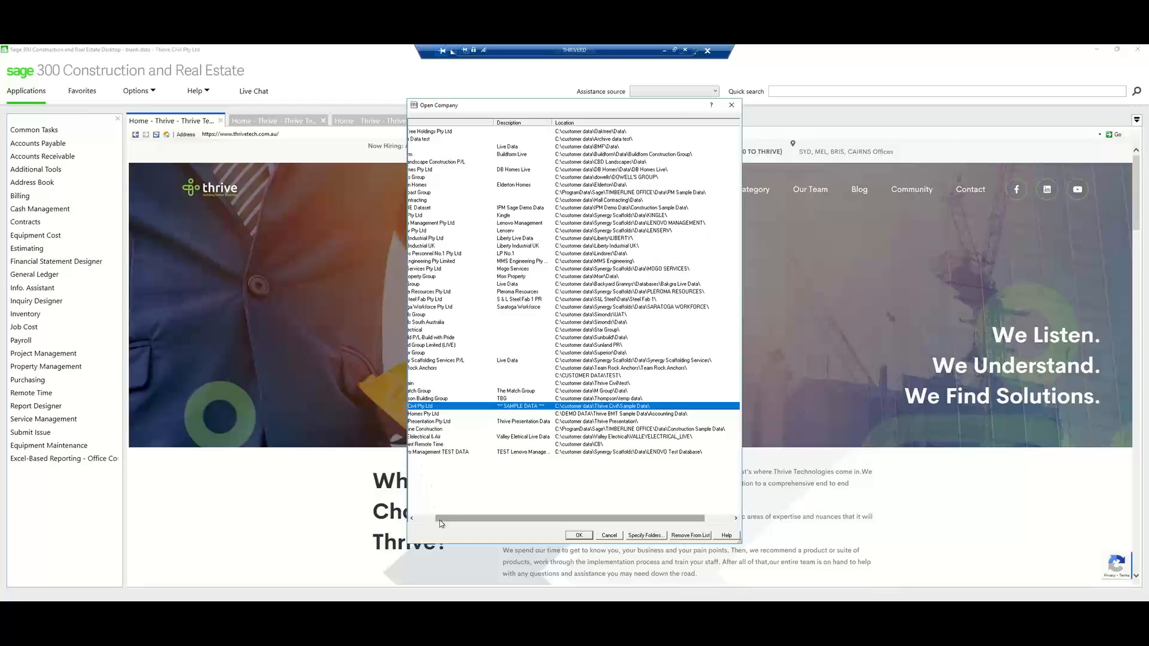
{"action": "left_click_drag", "start_coordinate": [439, 518], "coordinate": [431, 520]}
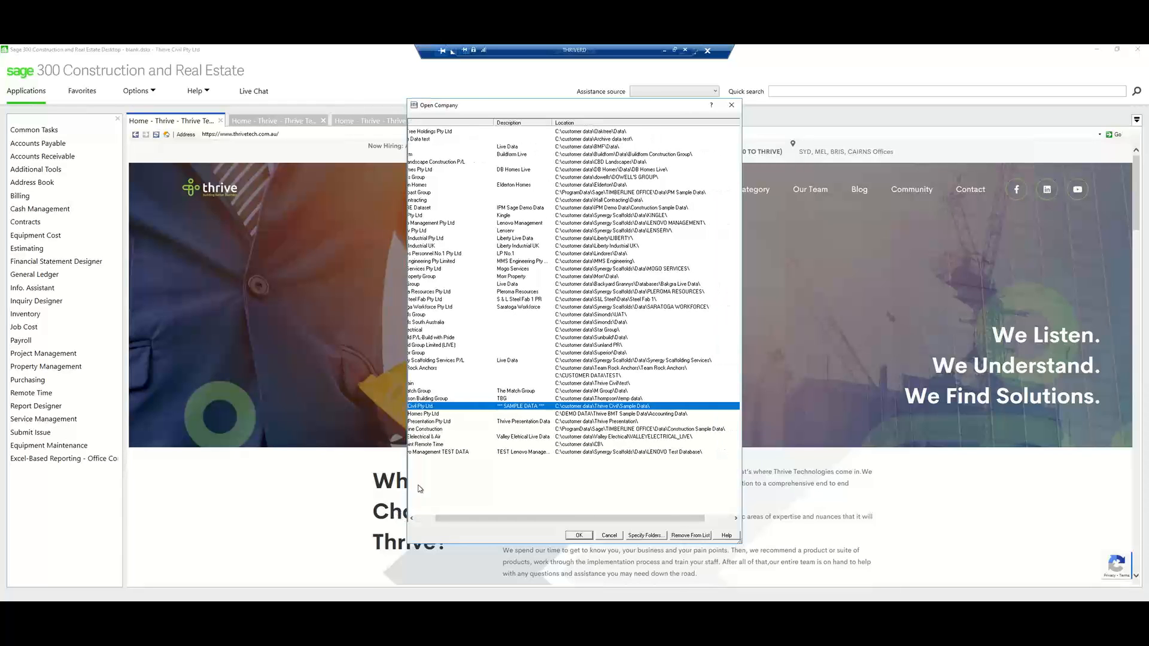
{"action": "scroll", "coordinate": [421, 497], "scroll_direction": "left", "scroll_amount": 1}
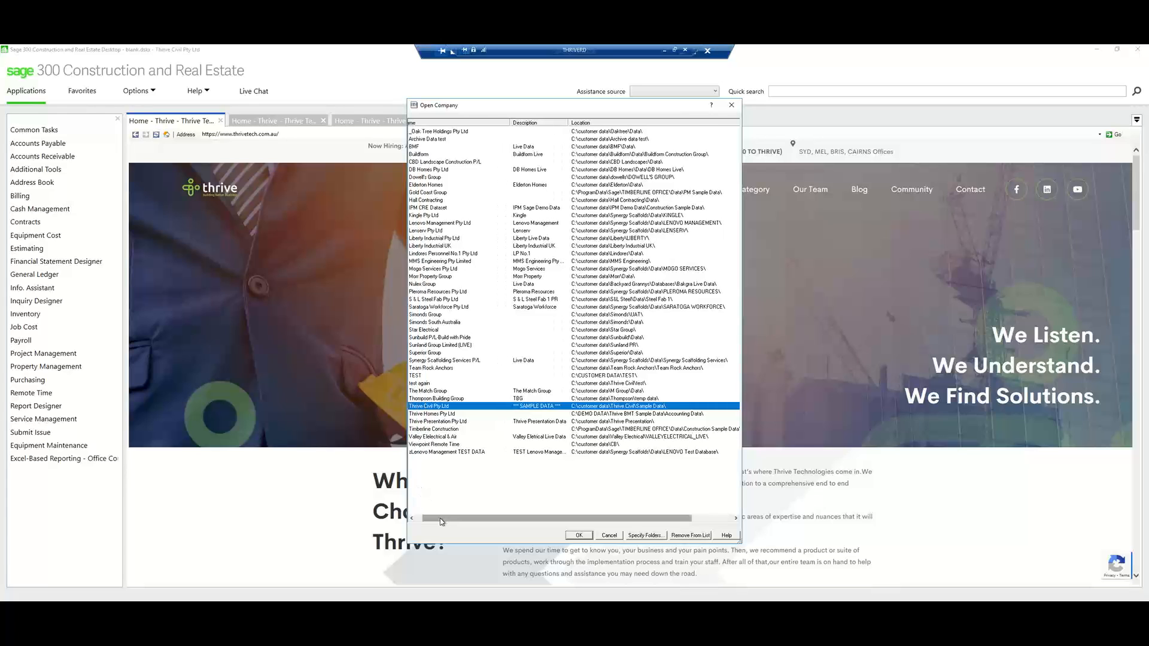
{"action": "left_click_drag", "start_coordinate": [436, 522], "coordinate": [429, 522]}
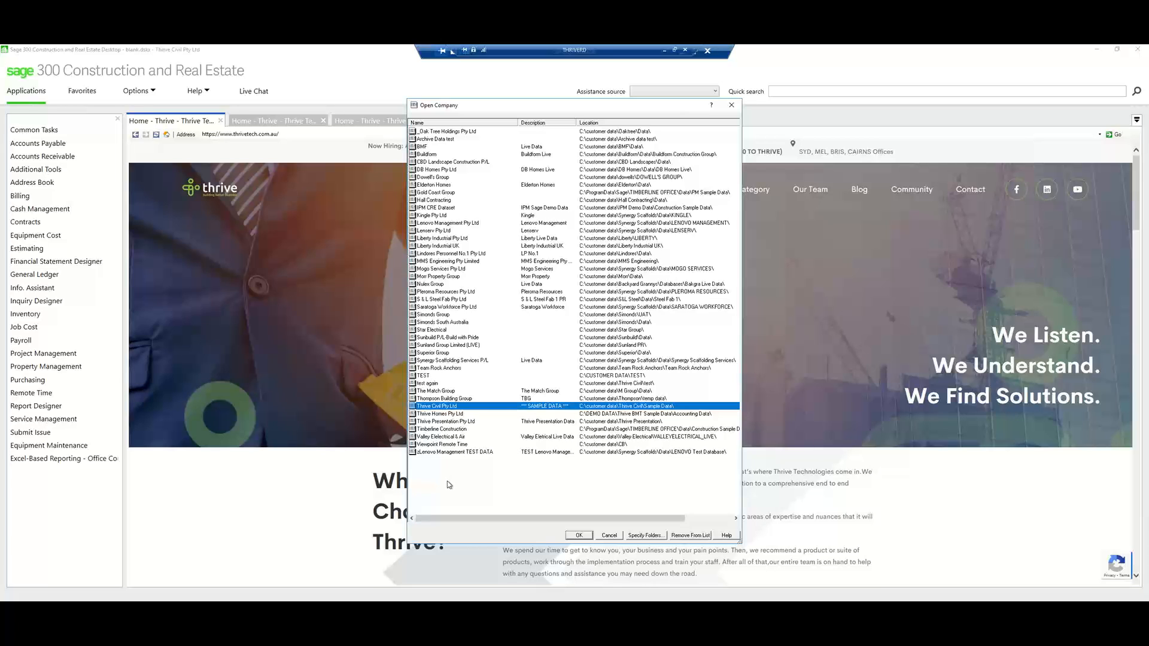
{"action": "scroll", "coordinate": [451, 490], "scroll_direction": "right", "scroll_amount": 1}
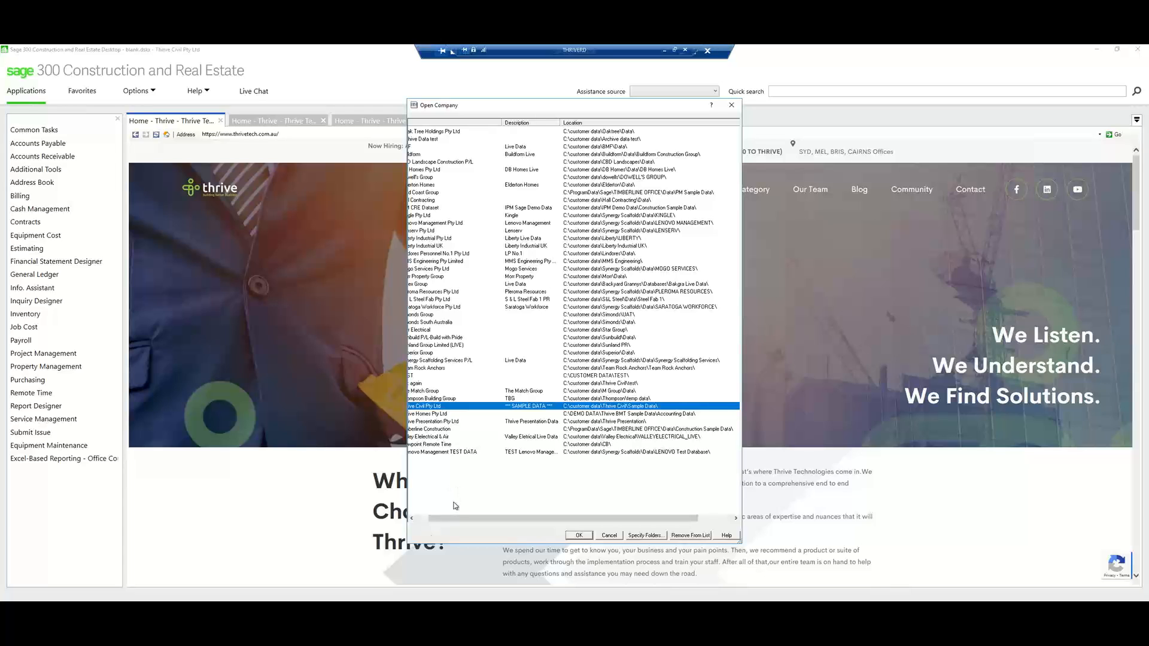
{"action": "left_click", "coordinate": [425, 522]}
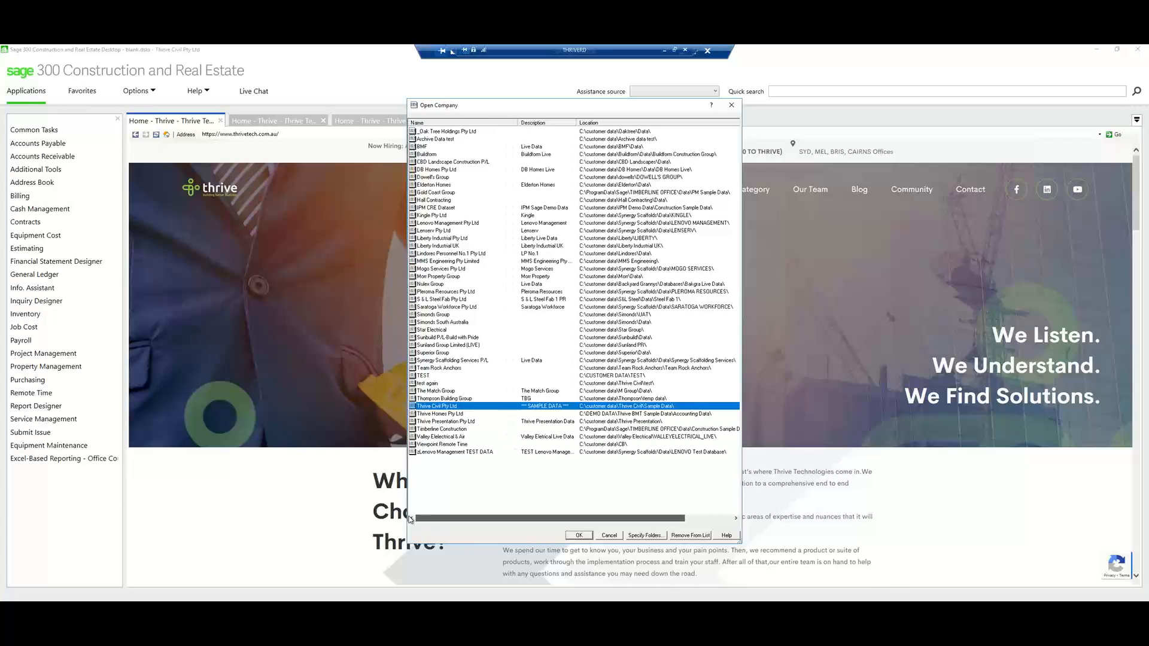
{"action": "left_click", "coordinate": [434, 497]}
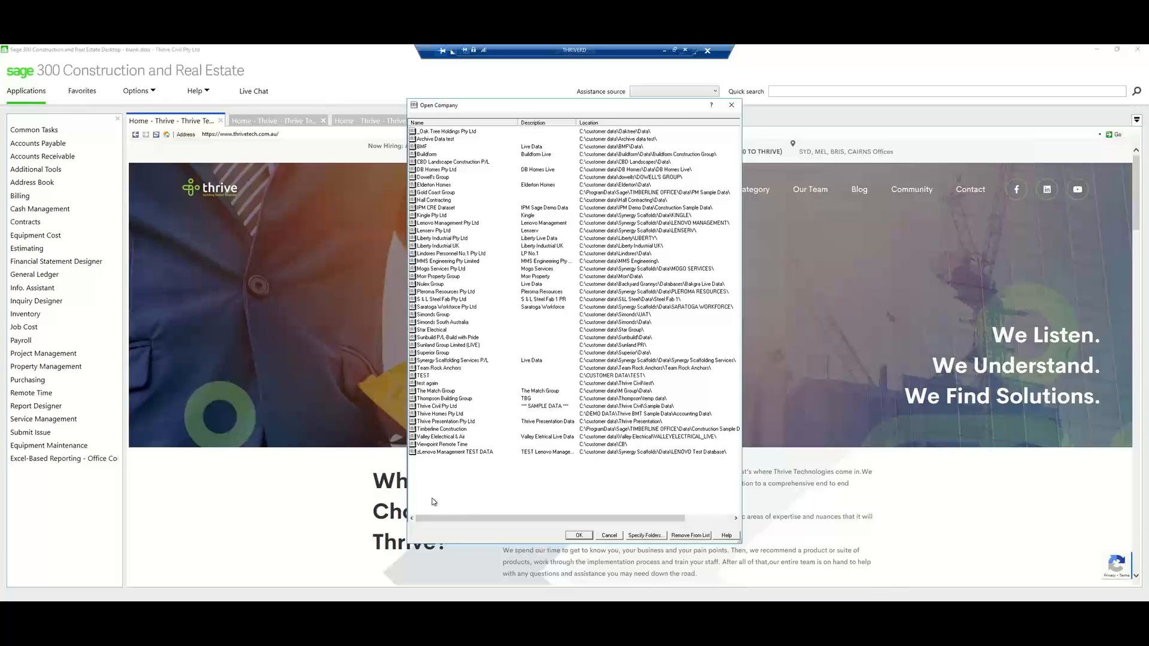
{"action": "left_click", "coordinate": [604, 537]}
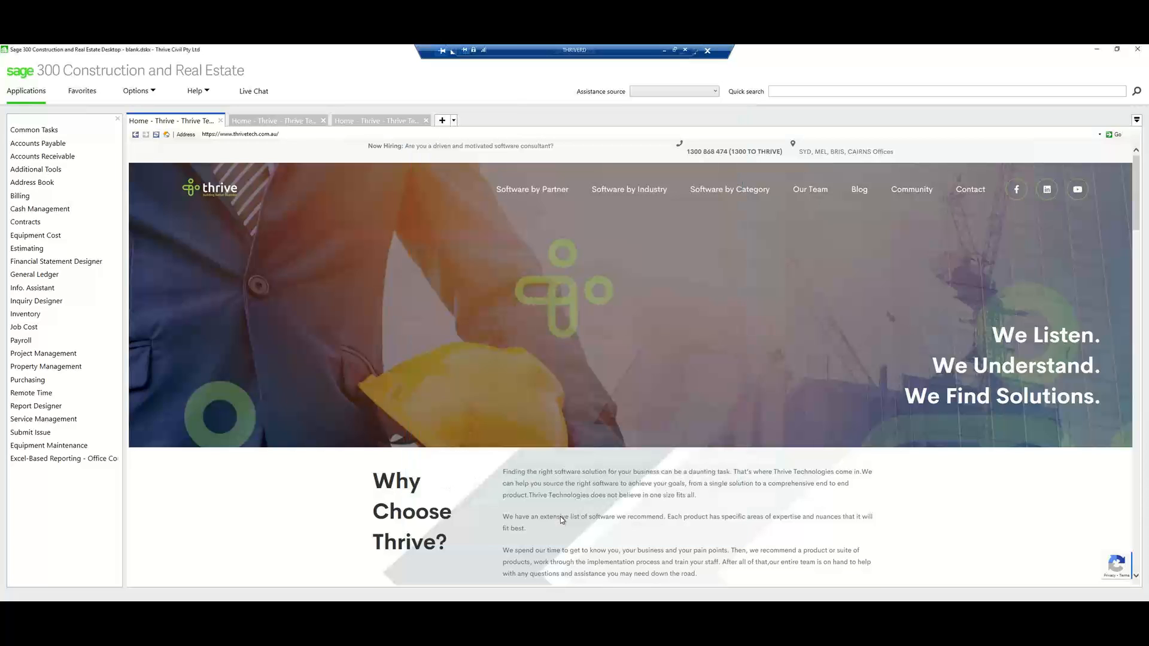
Step: Start a new company and enter its company name, leaving the address details blank
{"action": "left_click", "coordinate": [48, 133]}
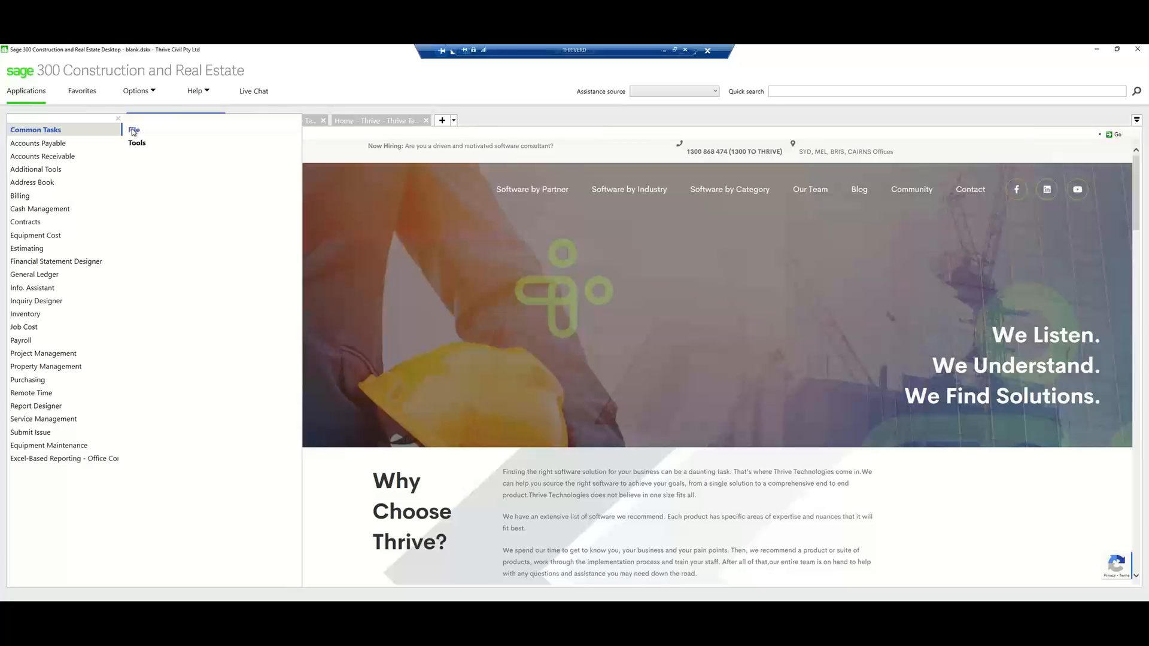
{"action": "left_click", "coordinate": [133, 131]}
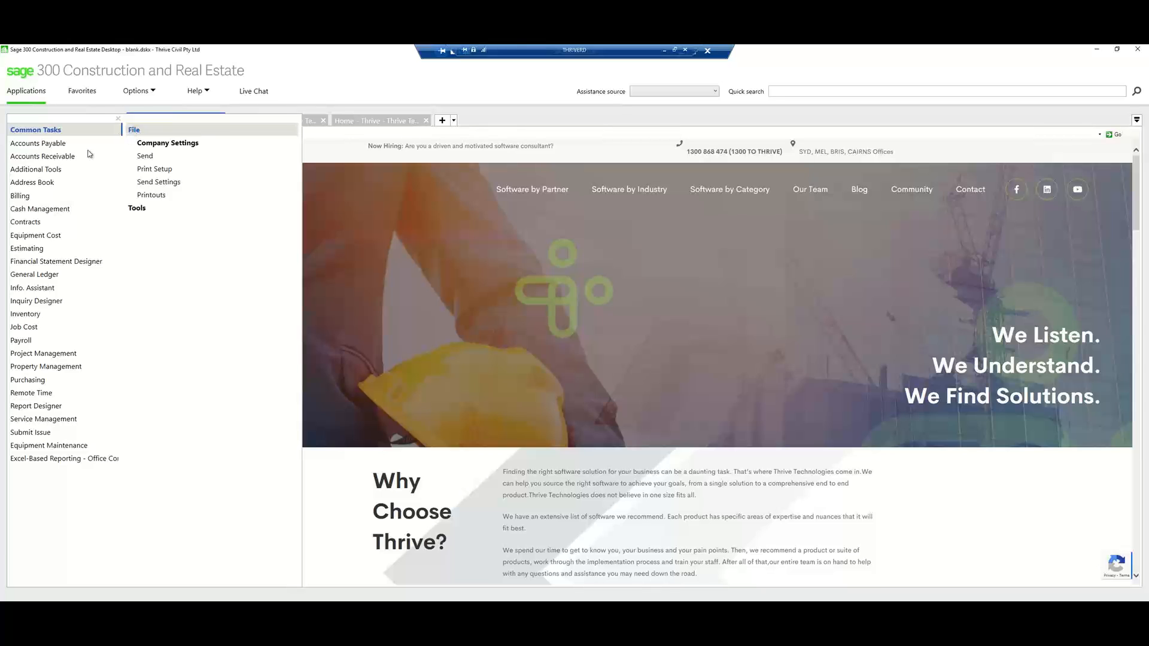
{"action": "left_click", "coordinate": [147, 96]}
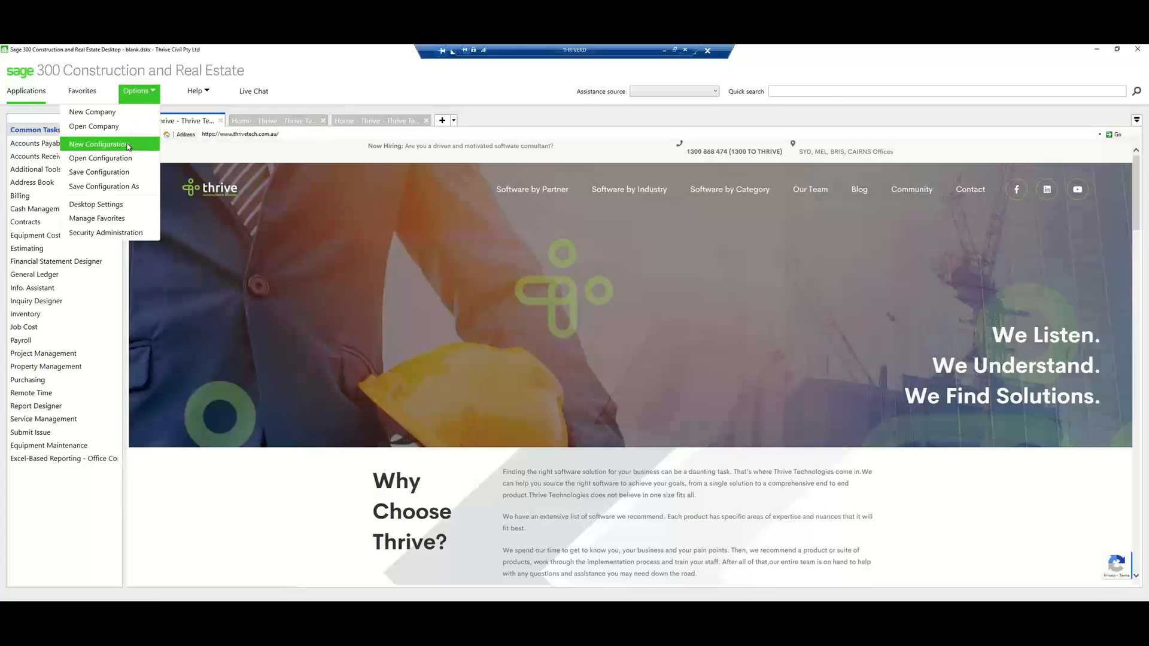
{"action": "left_click", "coordinate": [123, 113]}
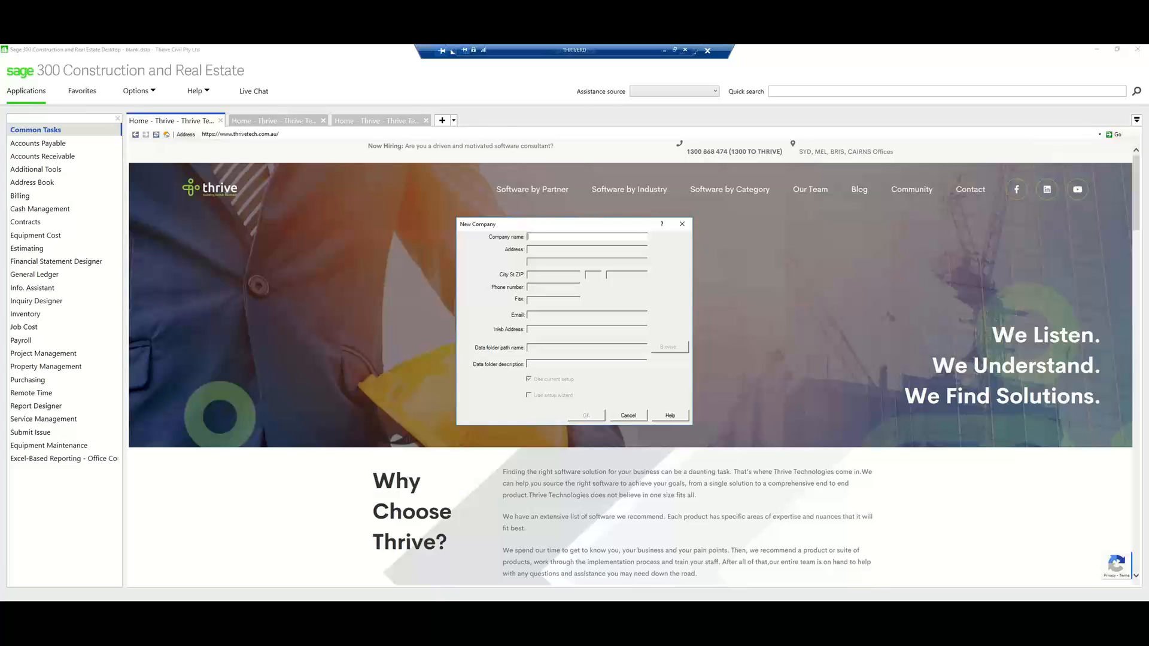
{"action": "type", "text": "nelle's new company"}
{"action": "key", "text": "Tab"}
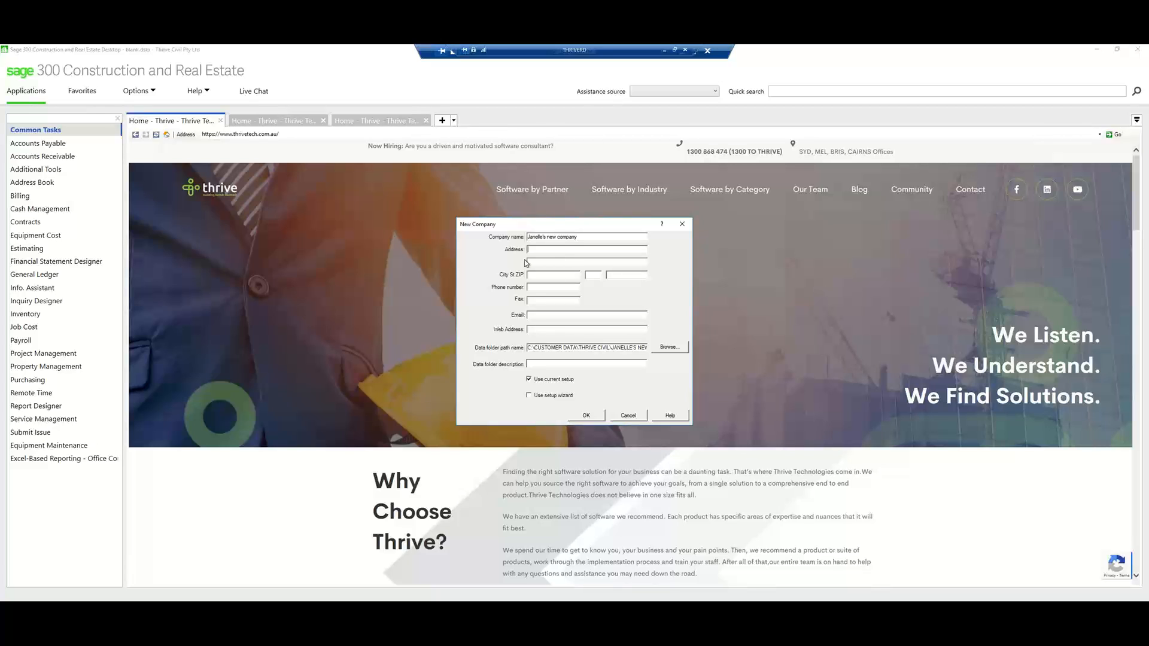
Step: Copy the company name into the new company's data folder description
{"action": "left_click", "coordinate": [537, 347]}
{"action": "left_click_drag", "start_coordinate": [558, 348], "coordinate": [632, 360]}
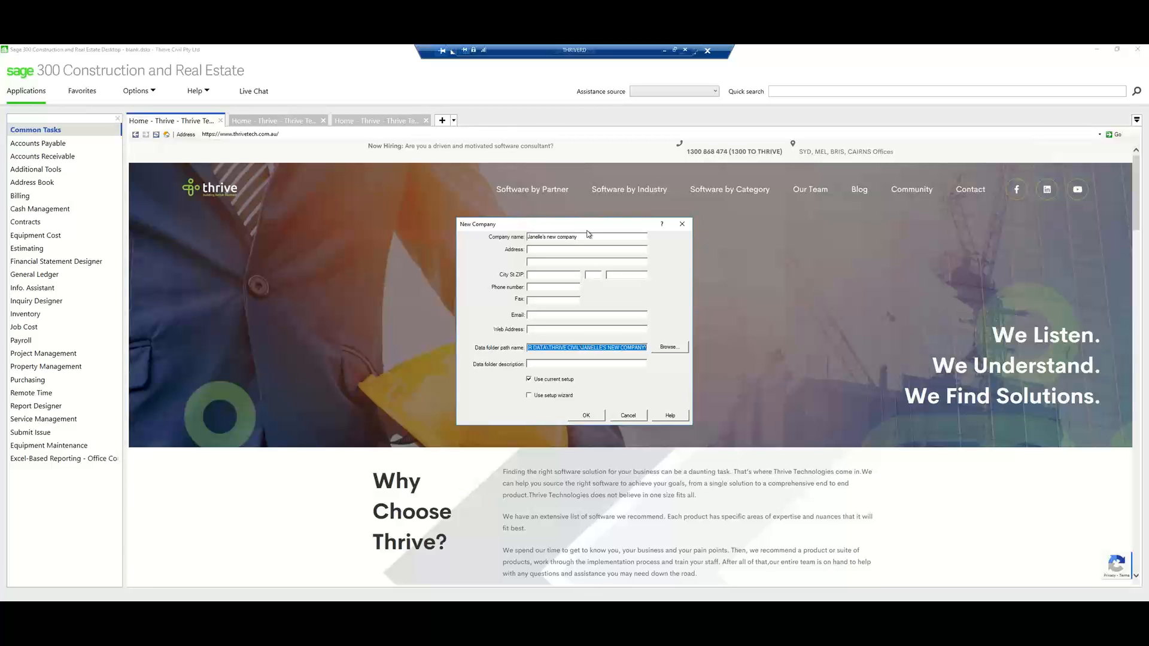
{"action": "left_click_drag", "start_coordinate": [581, 239], "coordinate": [503, 240]}
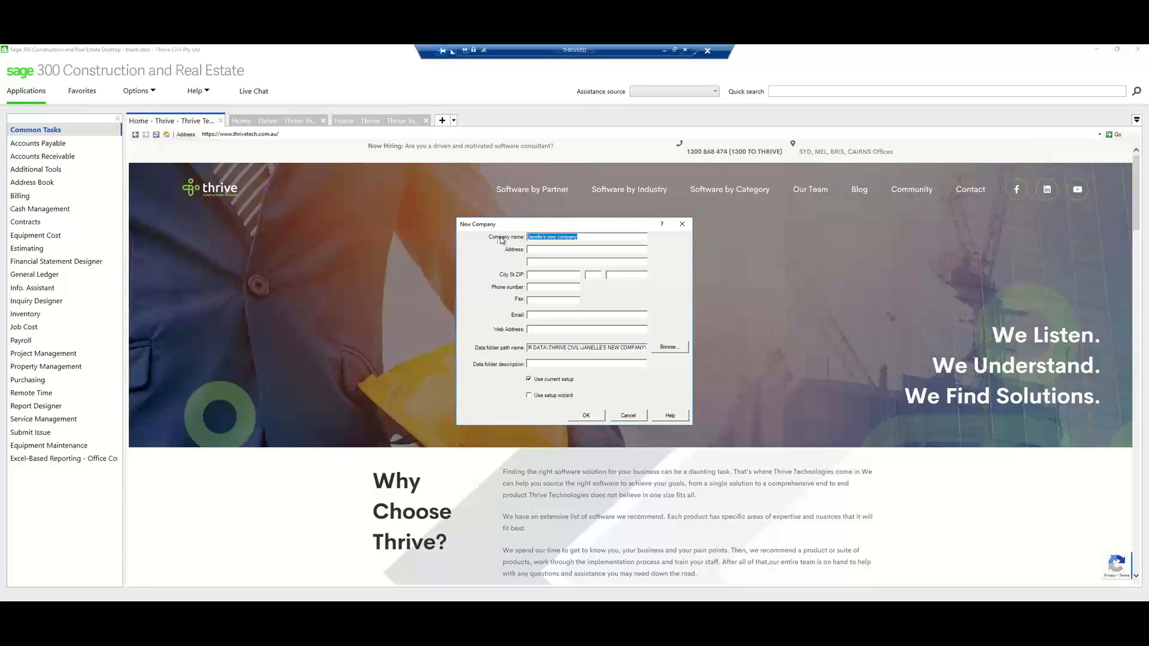
{"action": "right_click", "coordinate": [533, 236]}
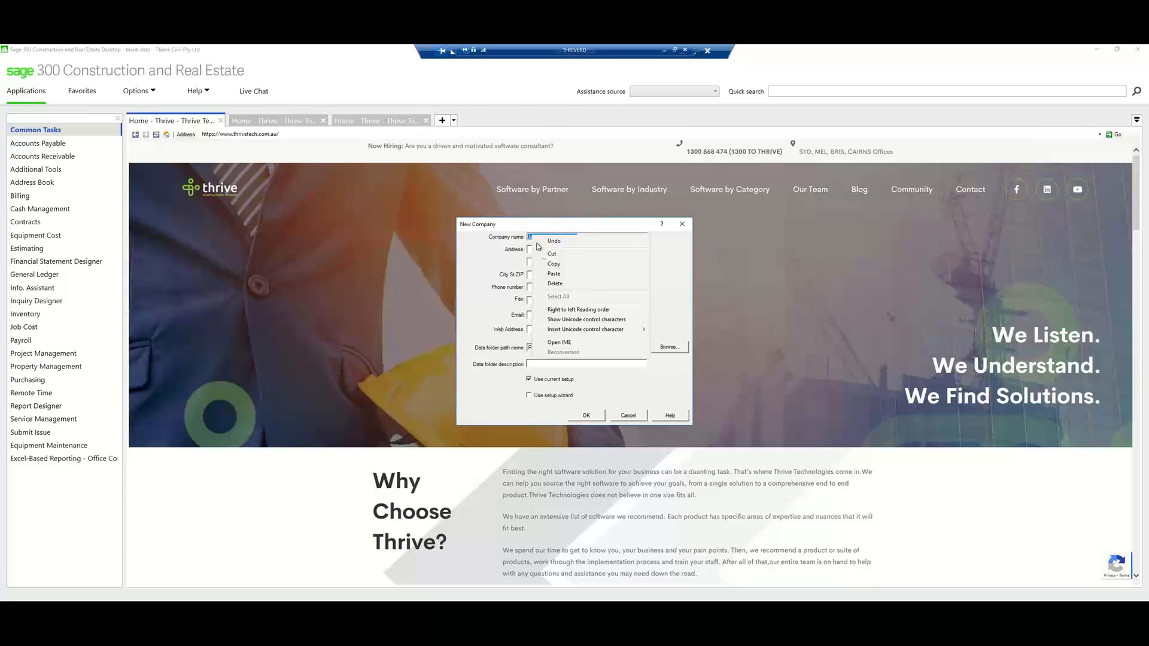
{"action": "left_click", "coordinate": [553, 264]}
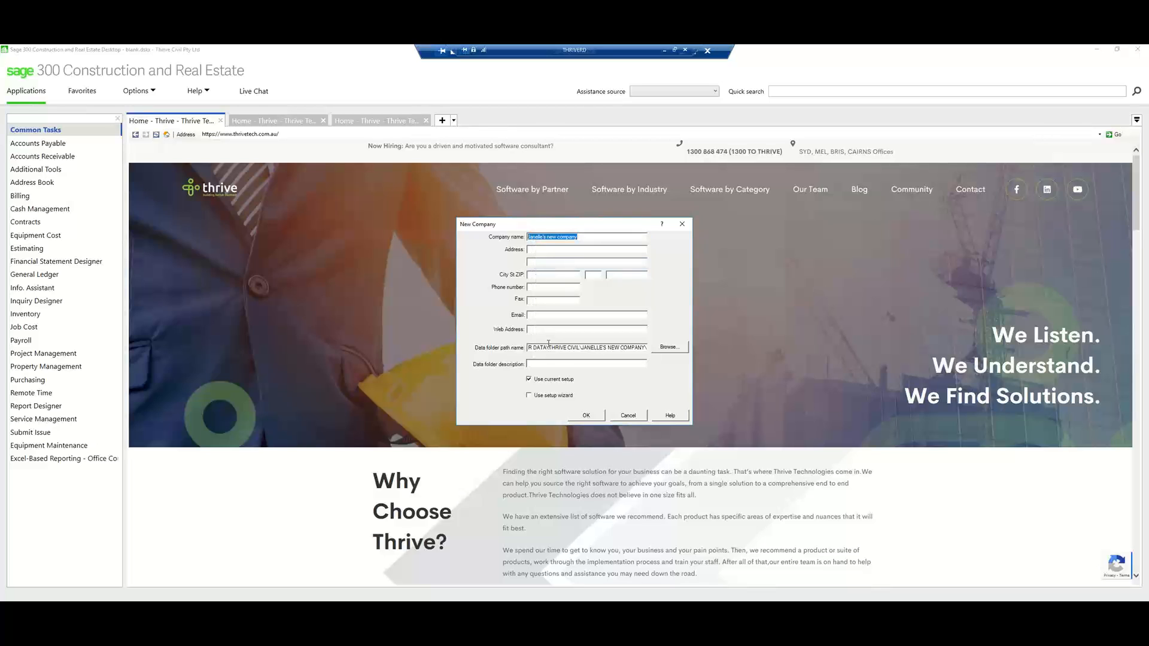
{"action": "left_click", "coordinate": [541, 364]}
{"action": "right_click", "coordinate": [541, 364]}
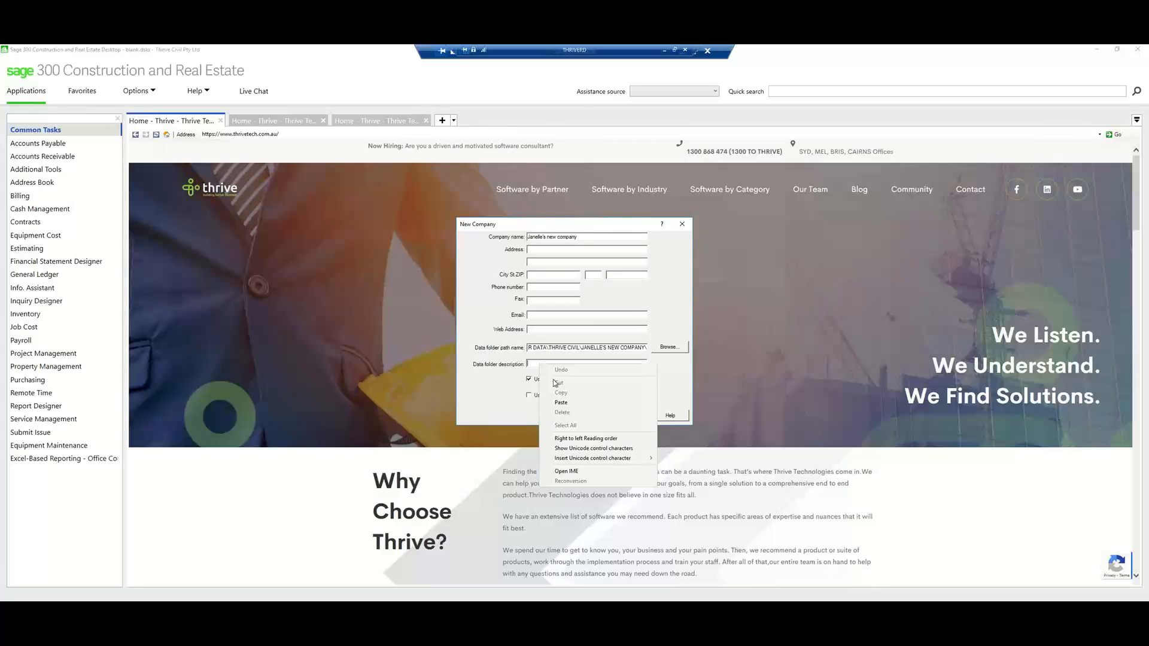
{"action": "left_click", "coordinate": [562, 403]}
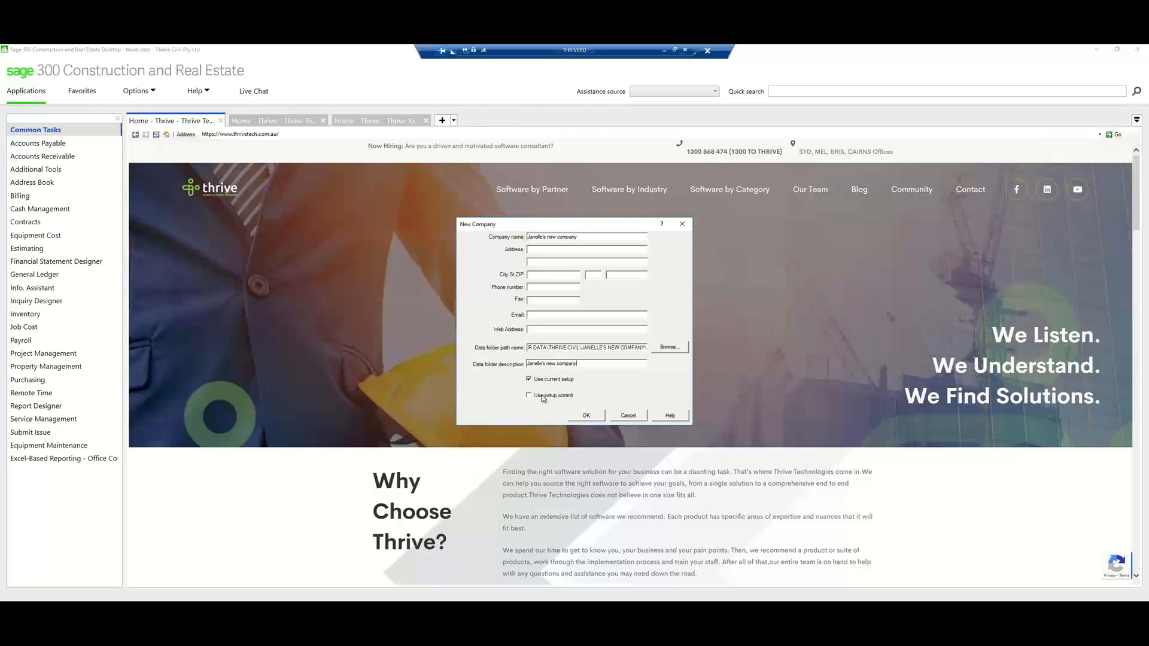
Step: Create the company without the setup wizard and accept adding its local data folder path to the list of available companies
{"action": "left_click", "coordinate": [542, 396]}
{"action": "left_click", "coordinate": [528, 380]}
{"action": "left_click", "coordinate": [529, 396]}
{"action": "left_click", "coordinate": [577, 419]}
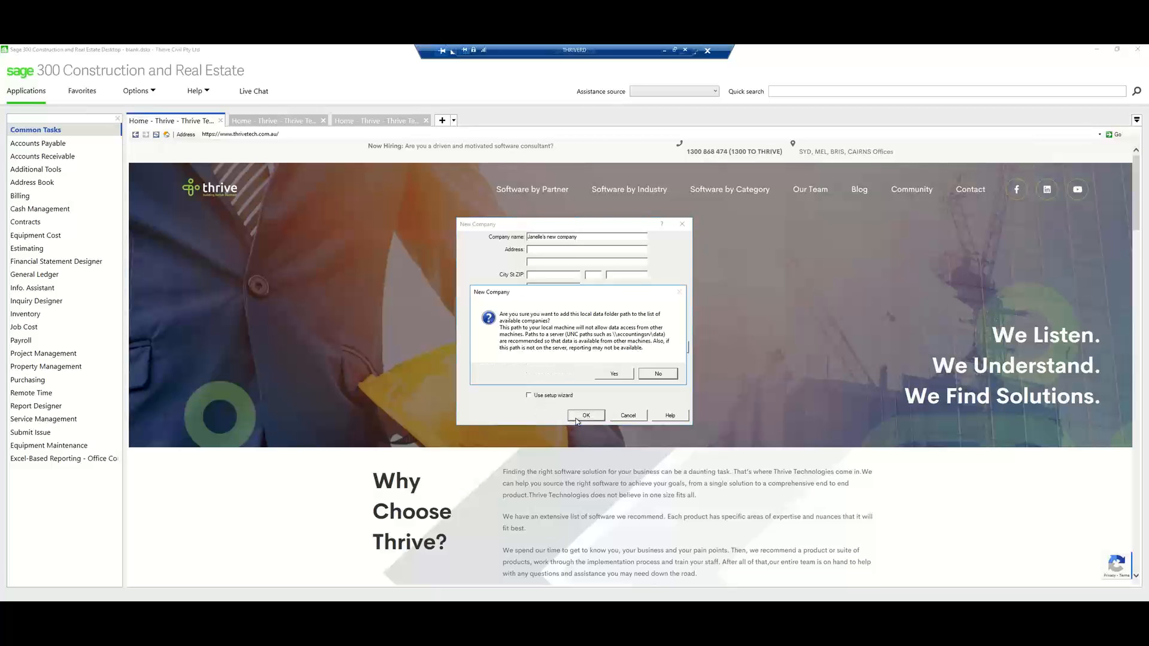
{"action": "left_click", "coordinate": [605, 376]}
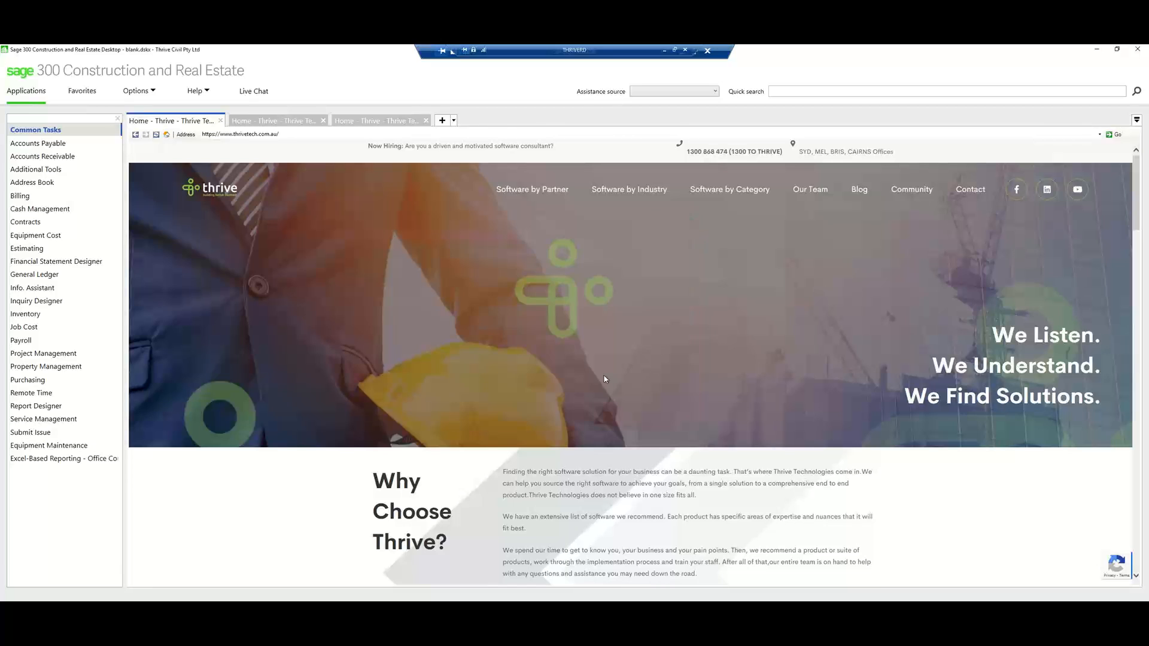
Step: Try to open Copy Chart of Accounts in the General Ledger setup for the new company
{"action": "scroll", "coordinate": [604, 378], "scroll_direction": "down", "scroll_amount": 1}
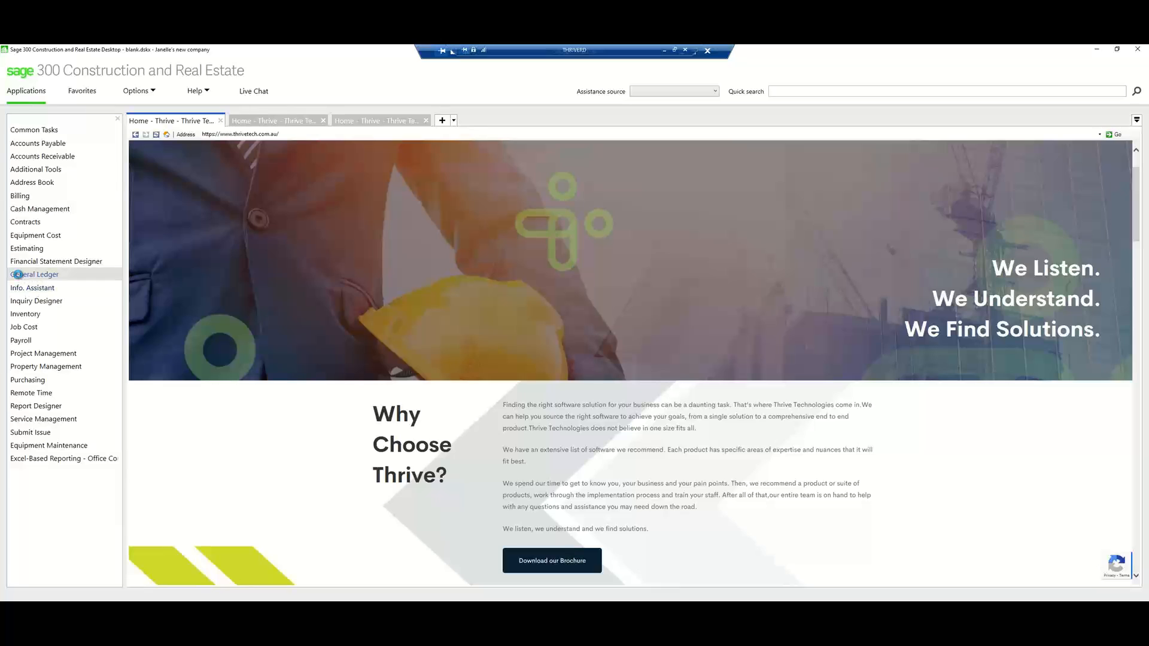
{"action": "left_click", "coordinate": [18, 275]}
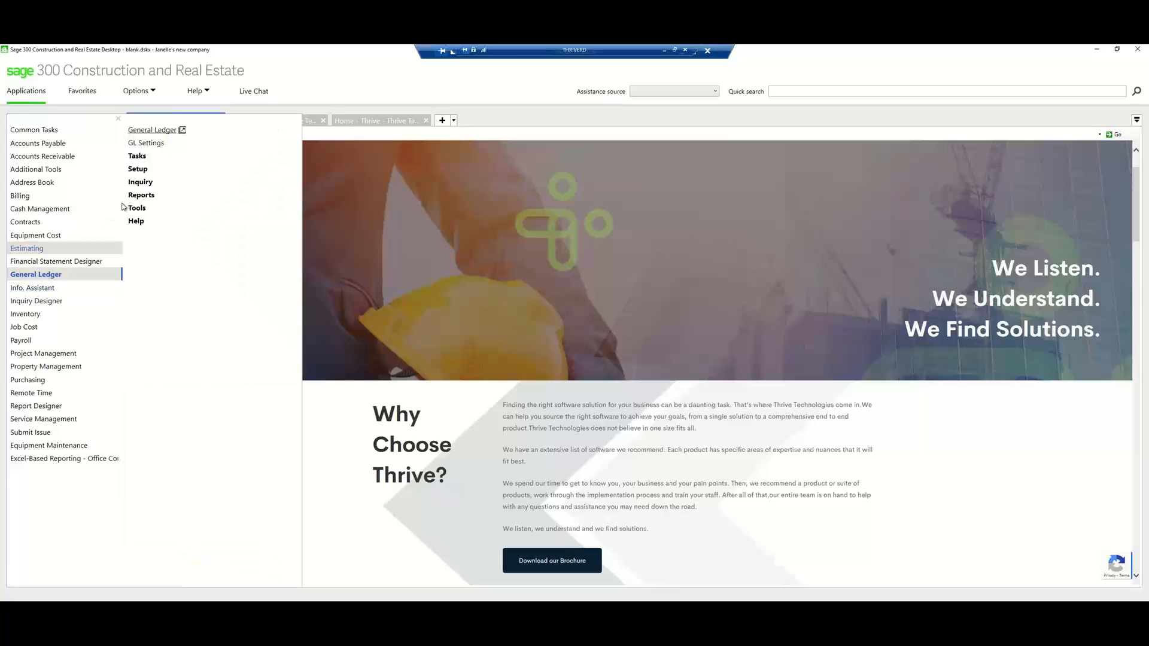
{"action": "left_click", "coordinate": [139, 169]}
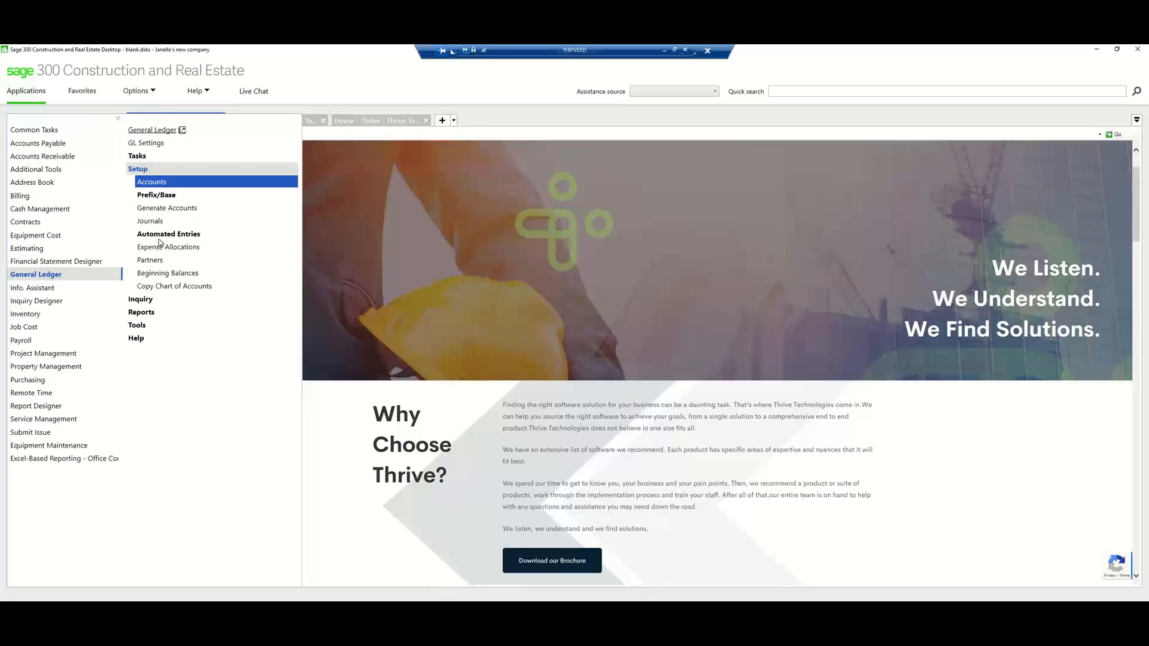
{"action": "left_click", "coordinate": [174, 287]}
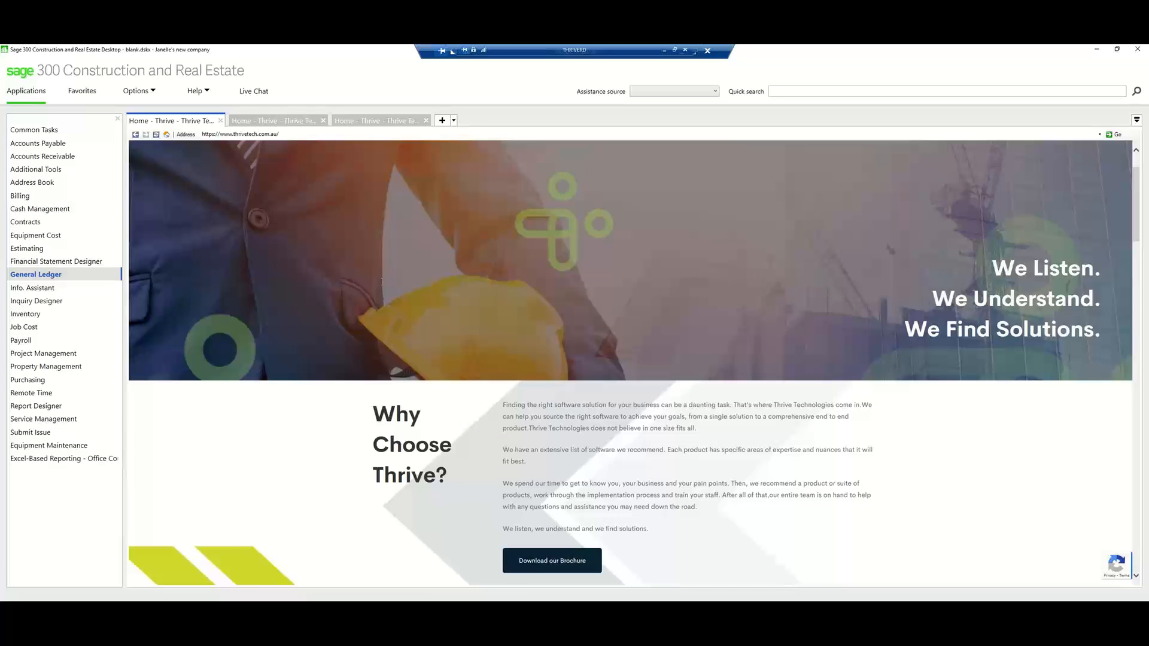
{"action": "scroll", "coordinate": [382, 281], "scroll_direction": "down", "scroll_amount": 3}
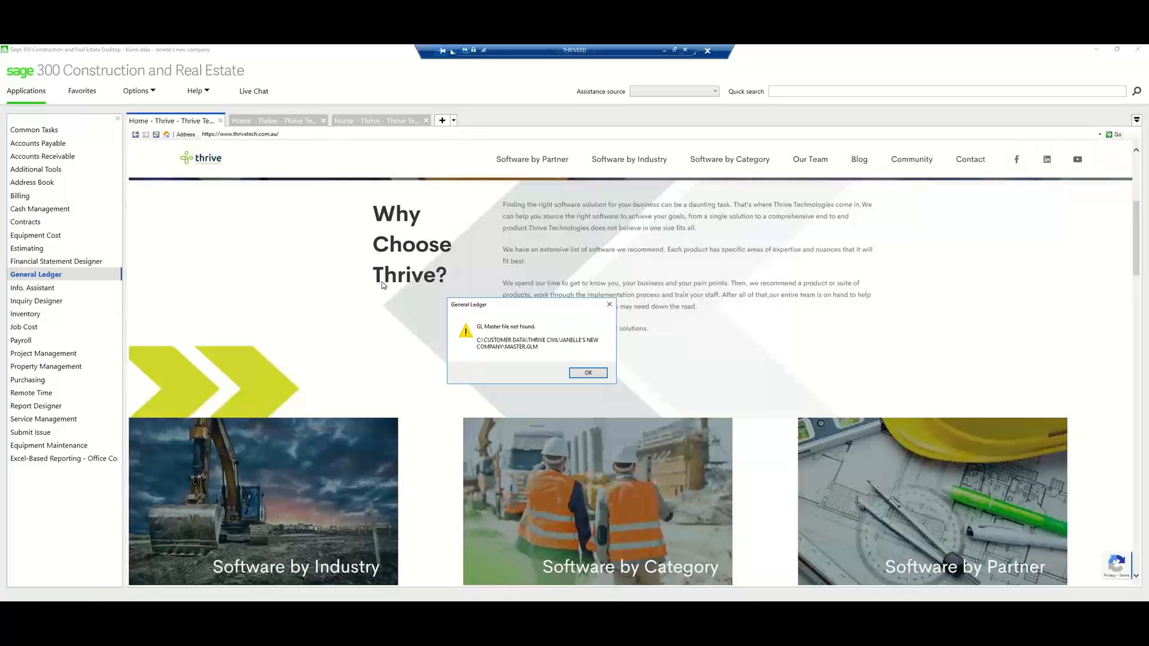
{"action": "left_click", "coordinate": [595, 373]}
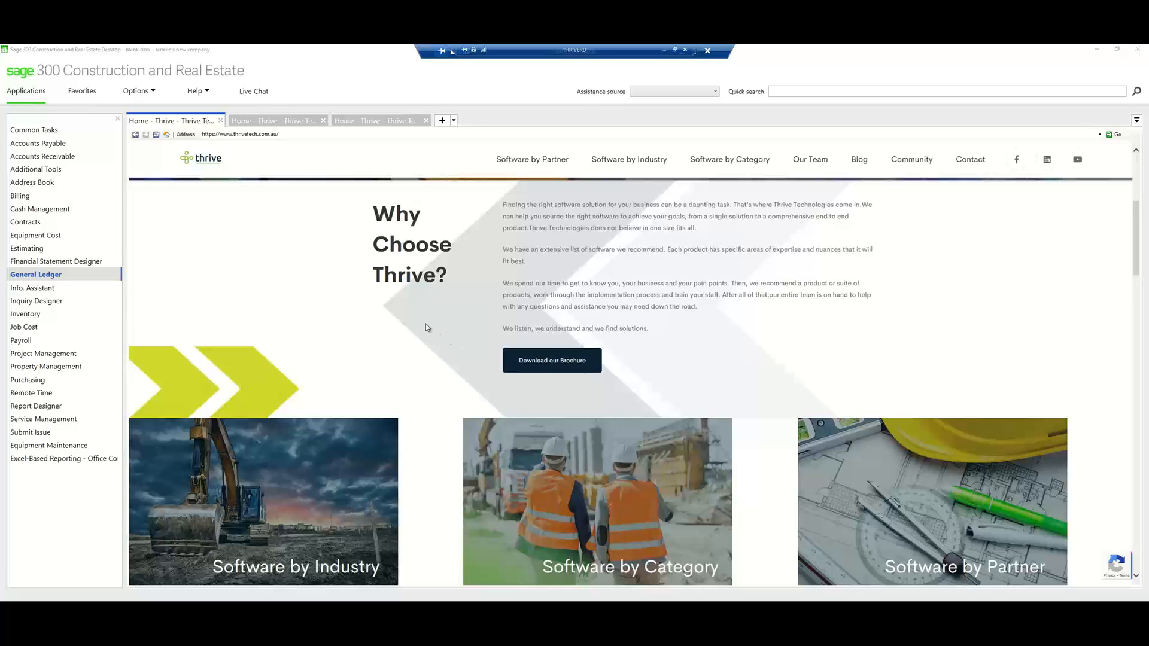
Step: Switch back to the sample data company Thrive Civil Pty Ltd
{"action": "left_click", "coordinate": [143, 93]}
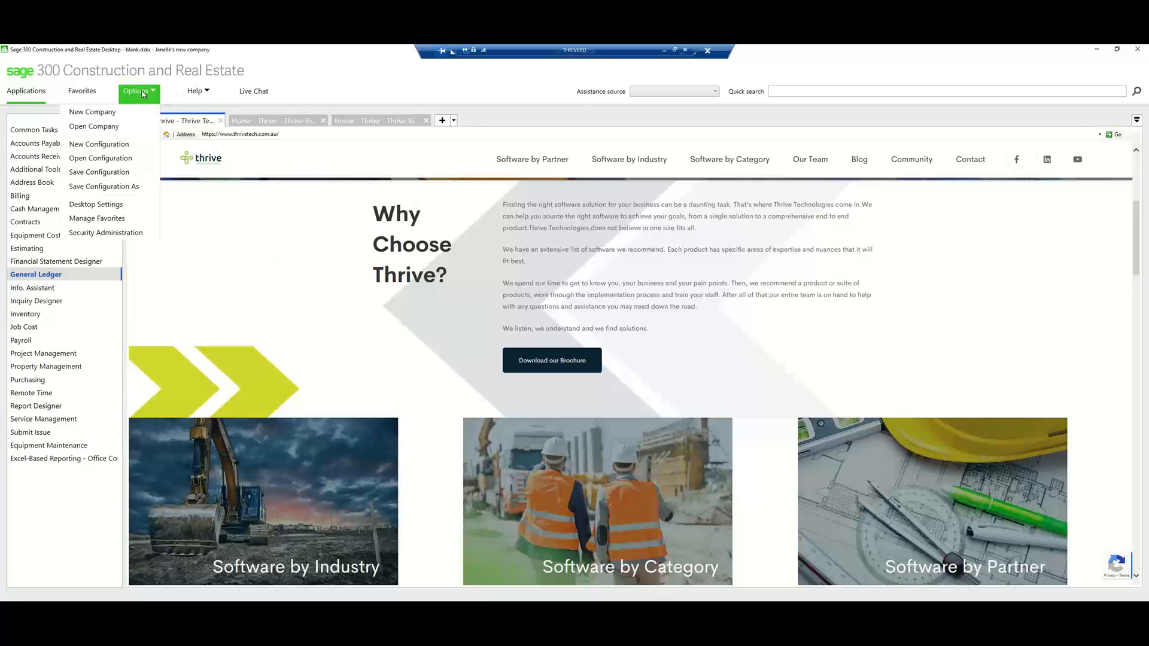
{"action": "left_click", "coordinate": [117, 128]}
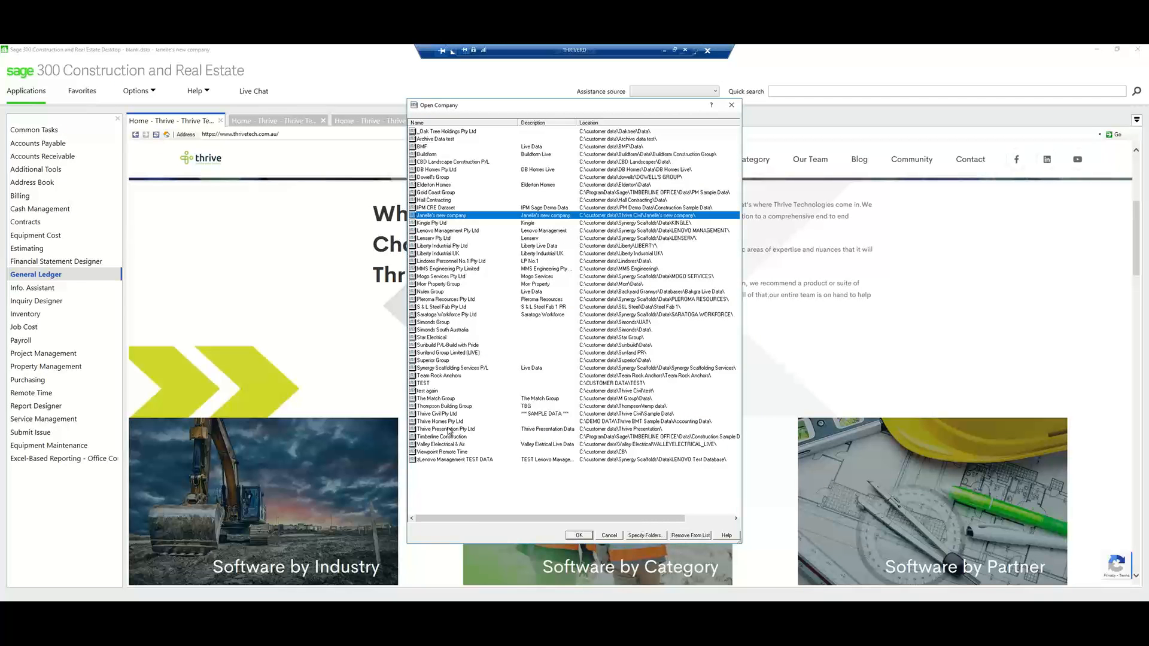
{"action": "left_click", "coordinate": [445, 414]}
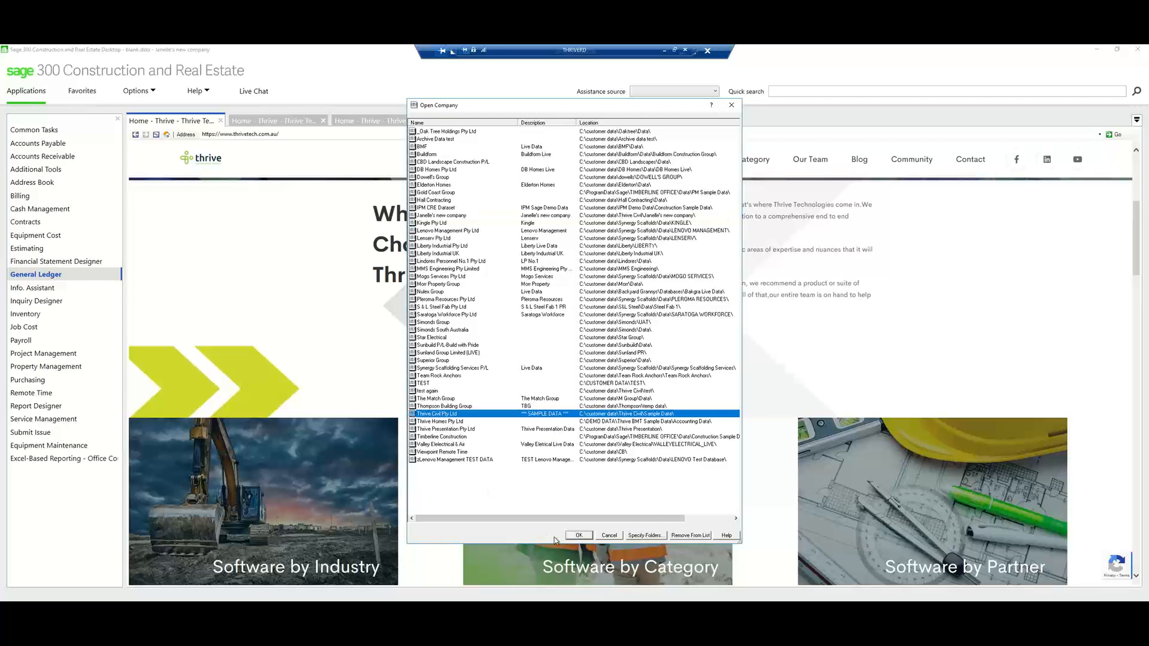
{"action": "left_click", "coordinate": [575, 536]}
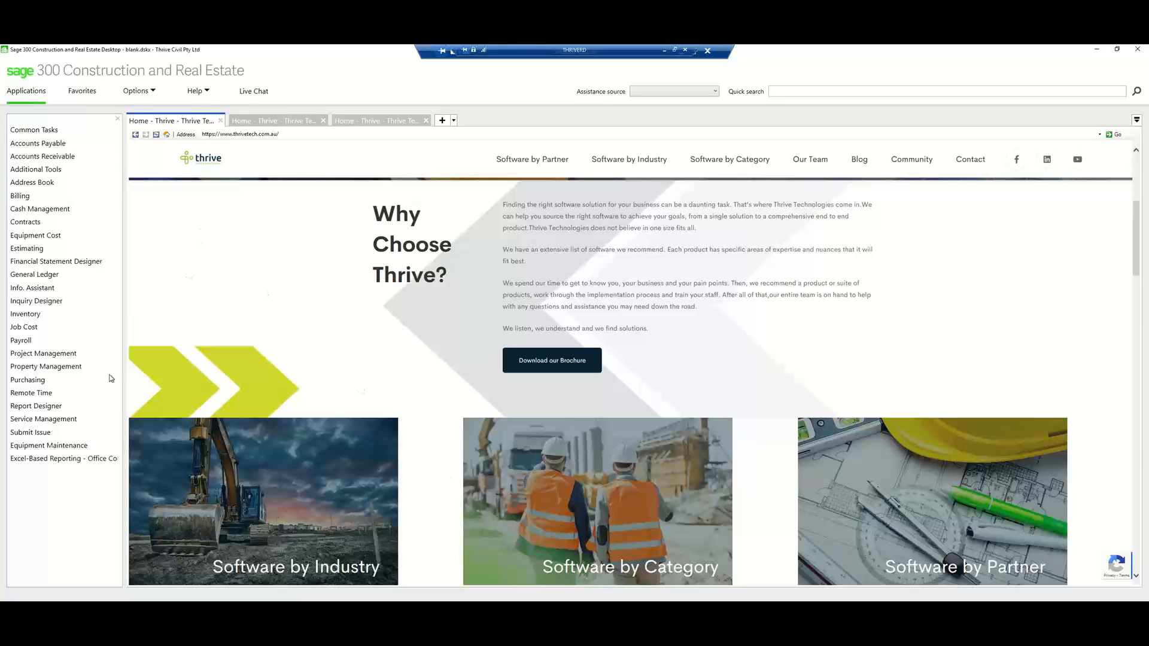
{"action": "scroll", "coordinate": [95, 347], "scroll_direction": "down", "scroll_amount": 1}
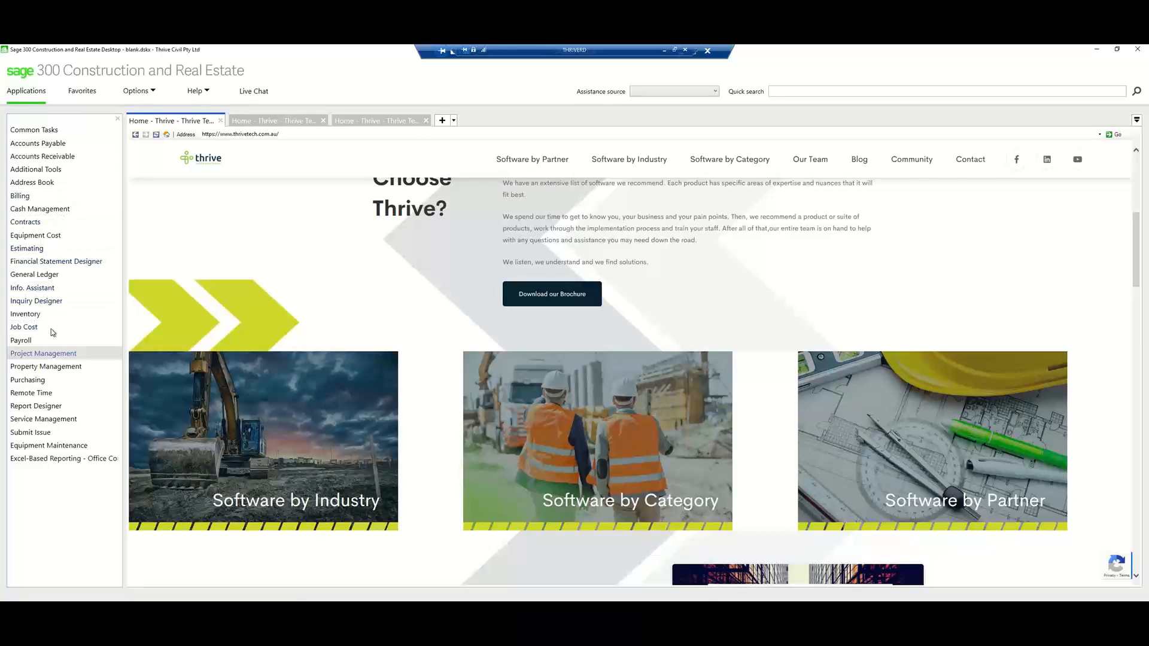
{"action": "left_click", "coordinate": [52, 272]}
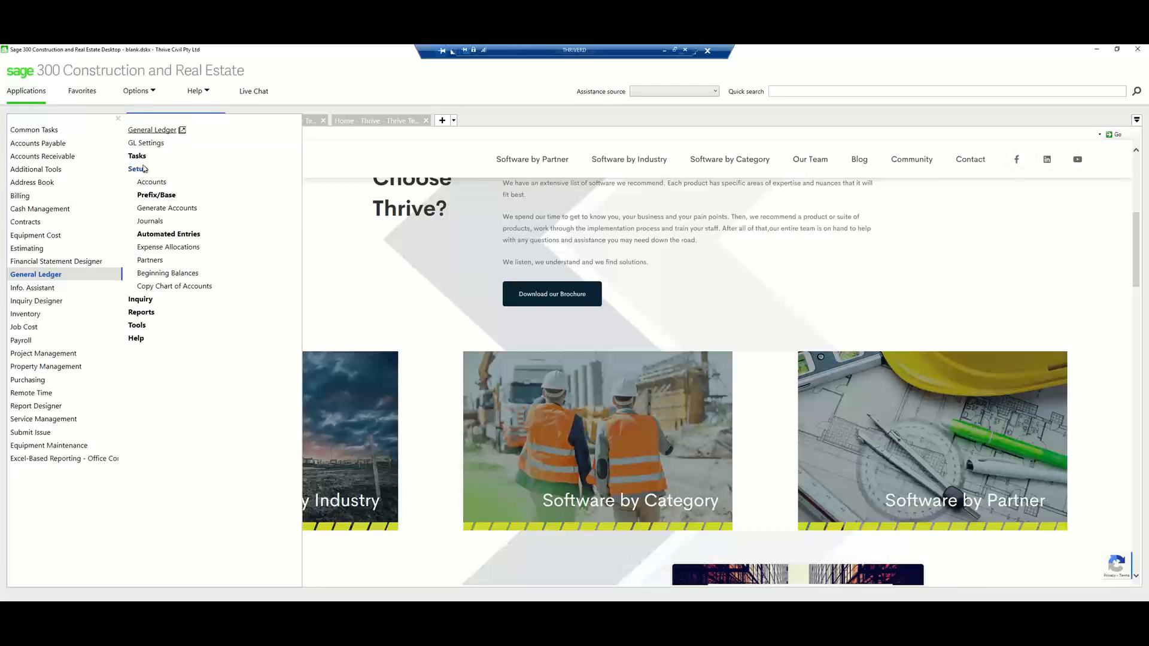
{"action": "left_click", "coordinate": [163, 289]}
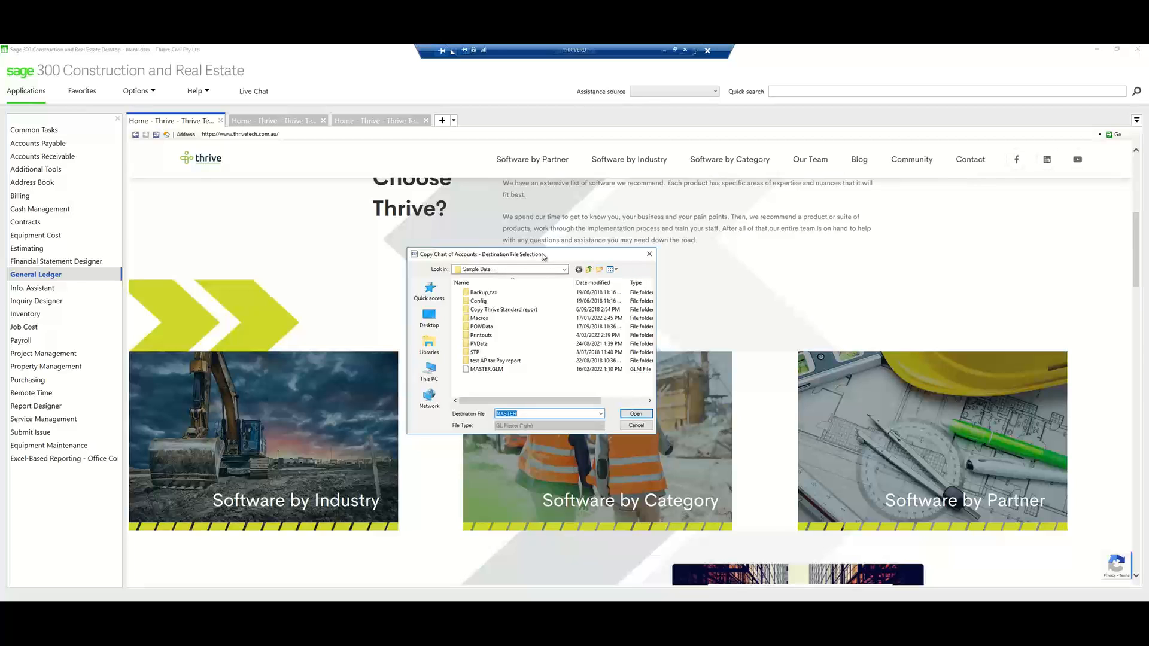
{"action": "left_click_drag", "start_coordinate": [541, 256], "coordinate": [502, 256]}
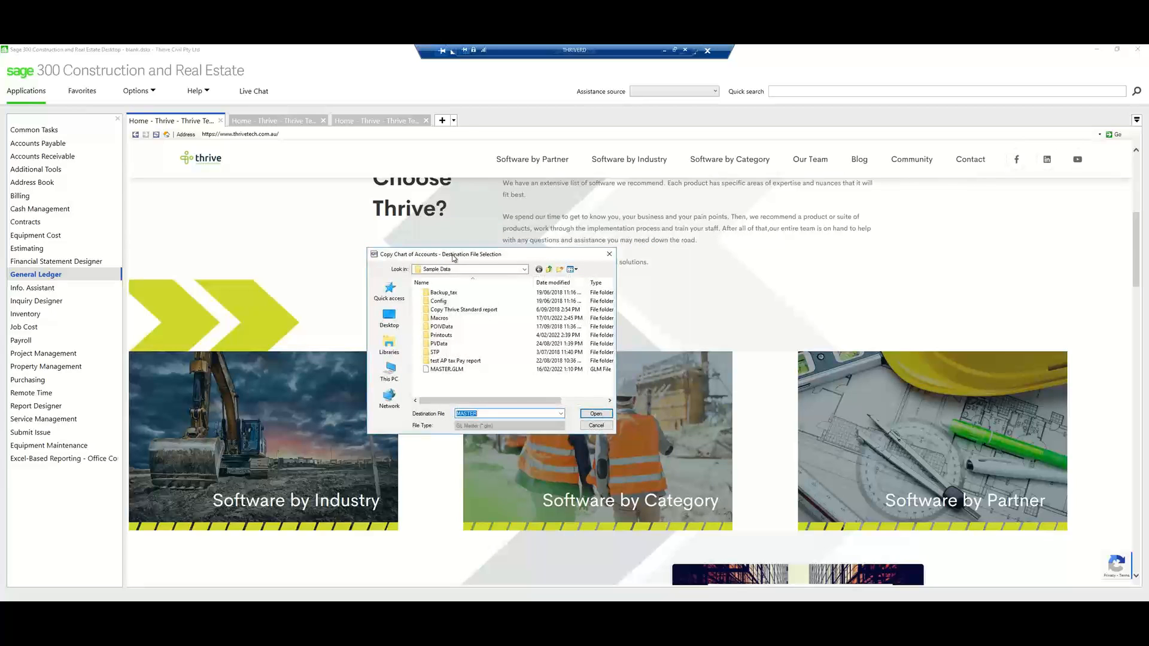
{"action": "left_click", "coordinate": [524, 270]}
{"action": "left_click", "coordinate": [525, 270]}
{"action": "left_click", "coordinate": [526, 270]}
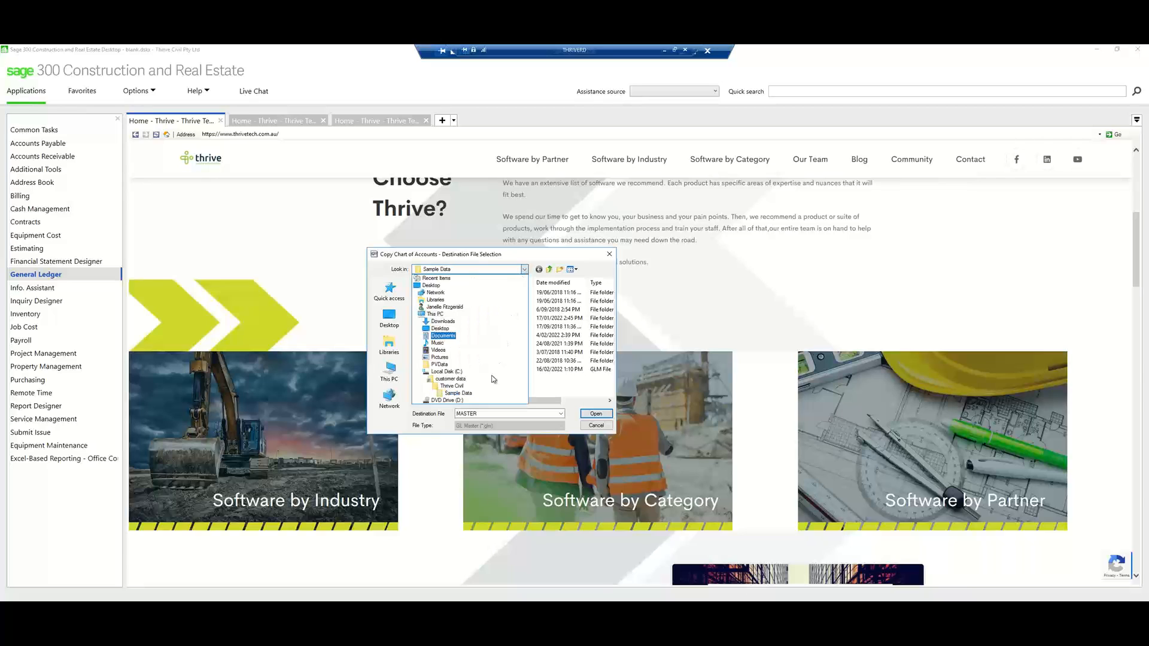
{"action": "left_click", "coordinate": [449, 381]}
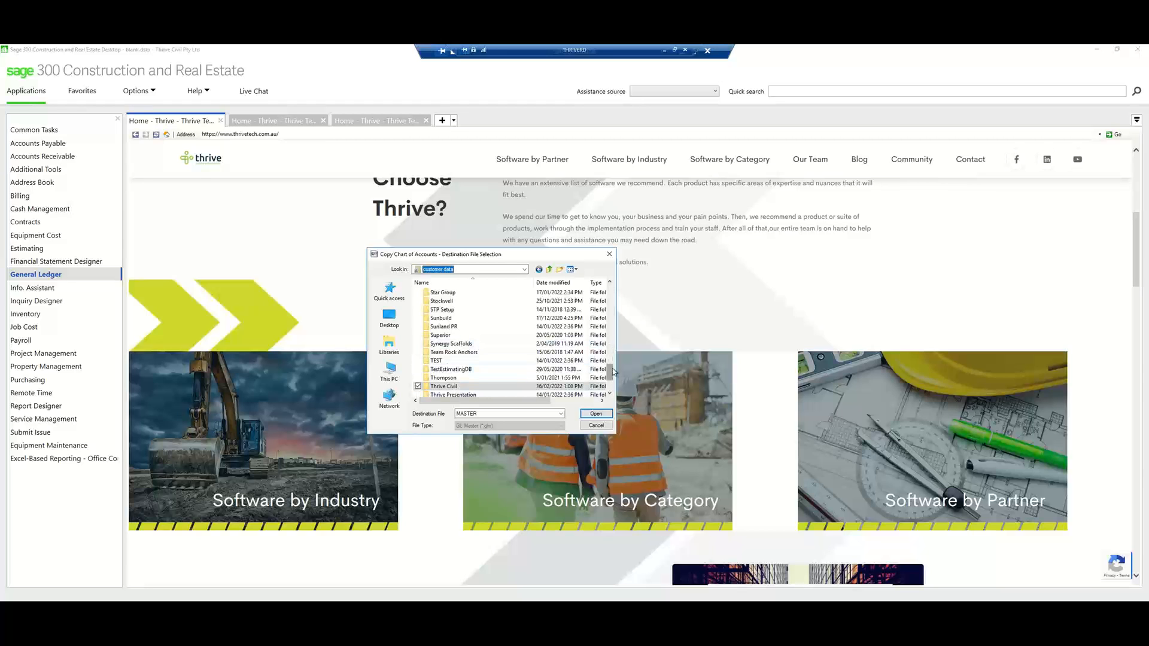
{"action": "left_click_drag", "start_coordinate": [610, 371], "coordinate": [605, 336]}
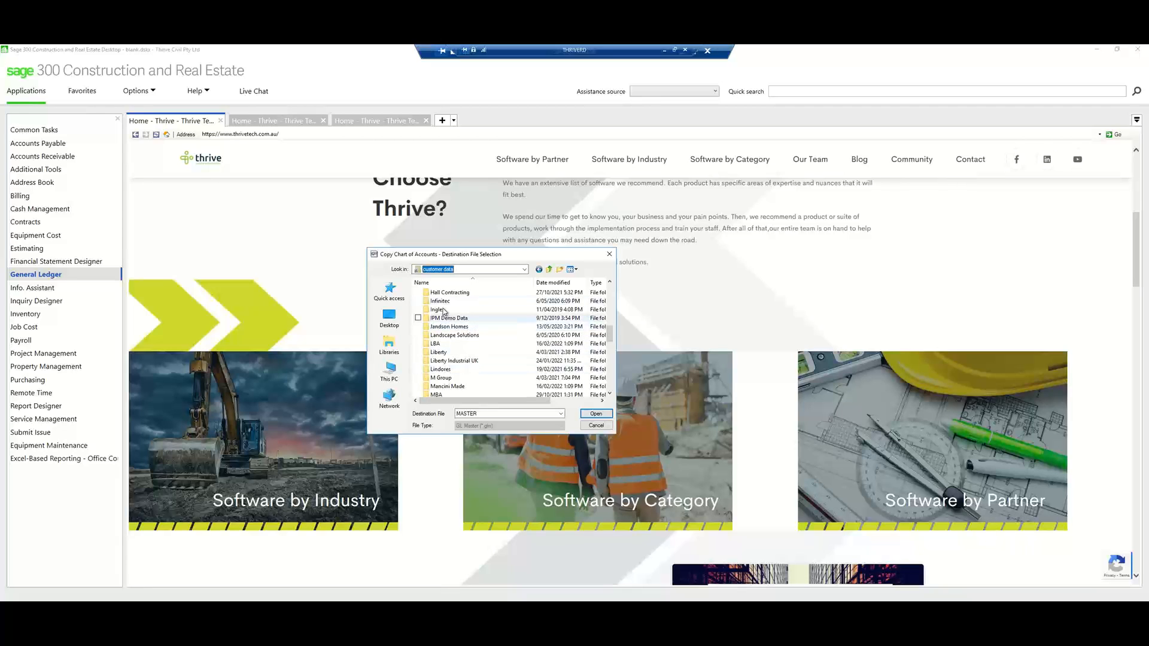
{"action": "double_click", "coordinate": [440, 310]}
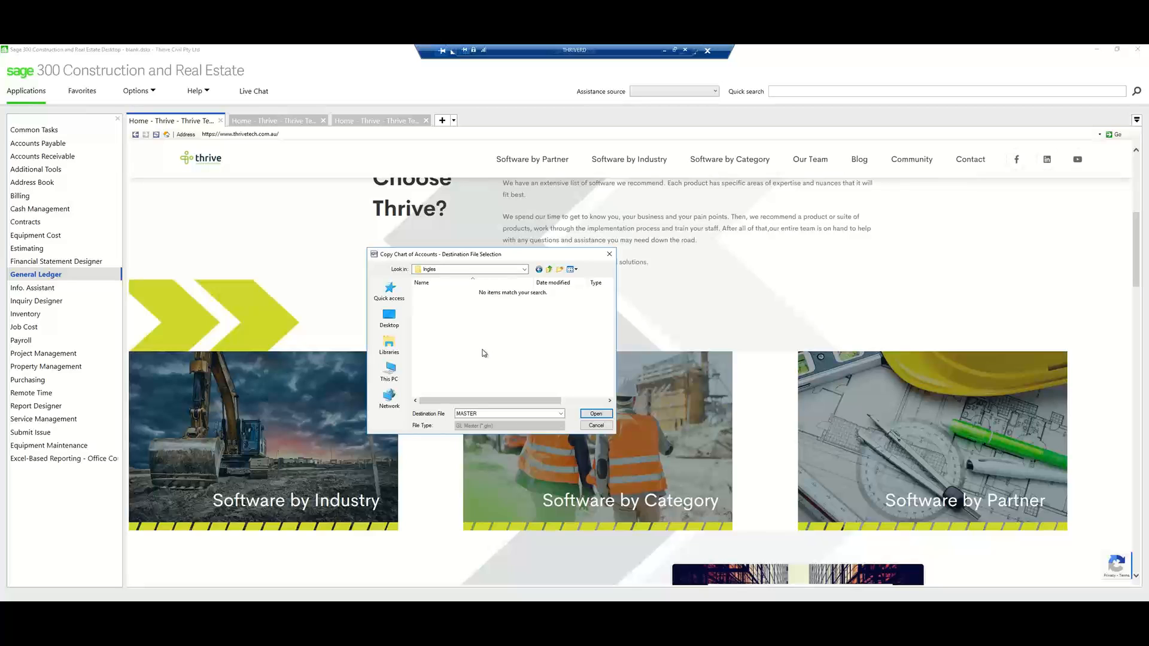
{"action": "left_click", "coordinate": [590, 415]}
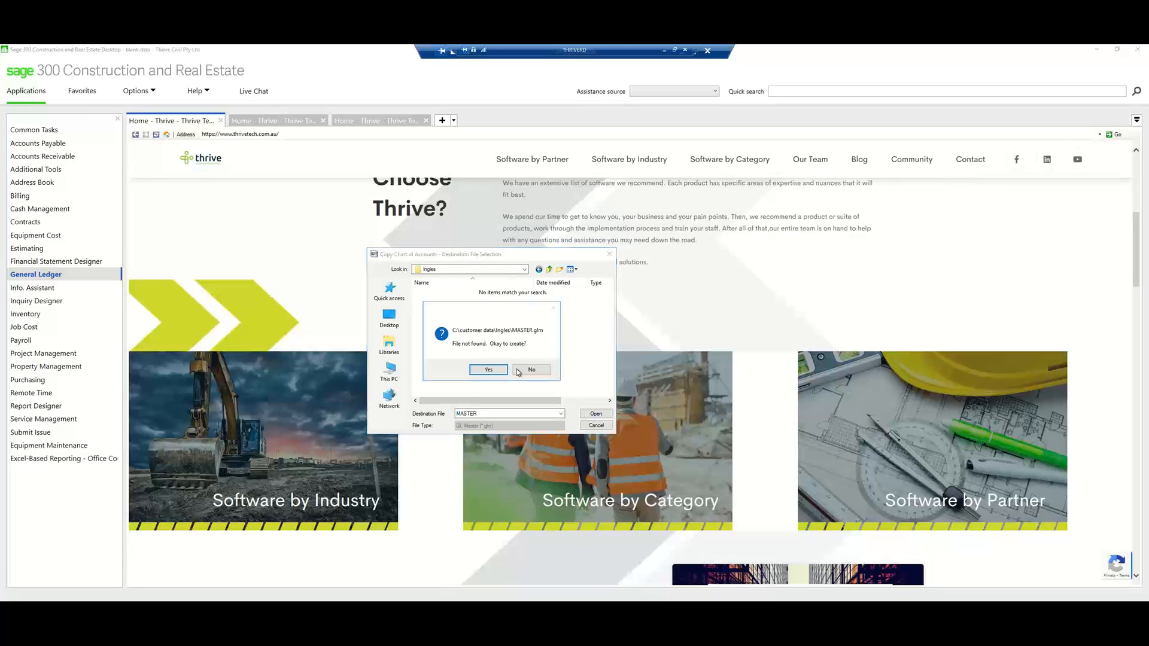
{"action": "left_click", "coordinate": [488, 371]}
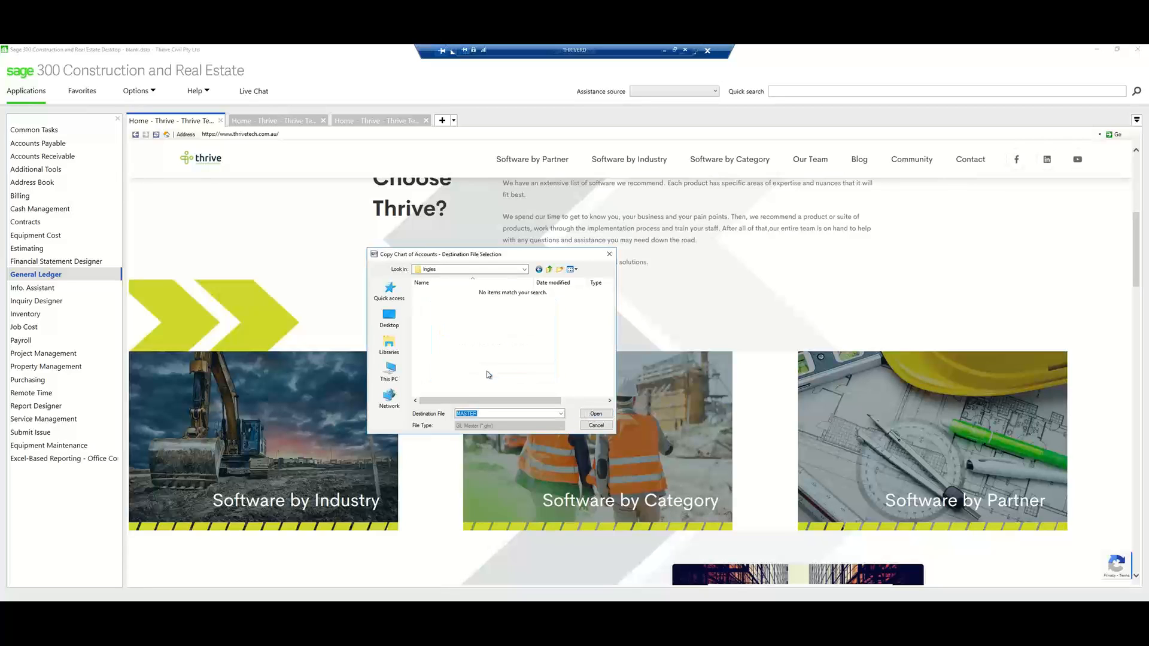
{"action": "left_click", "coordinate": [586, 413]}
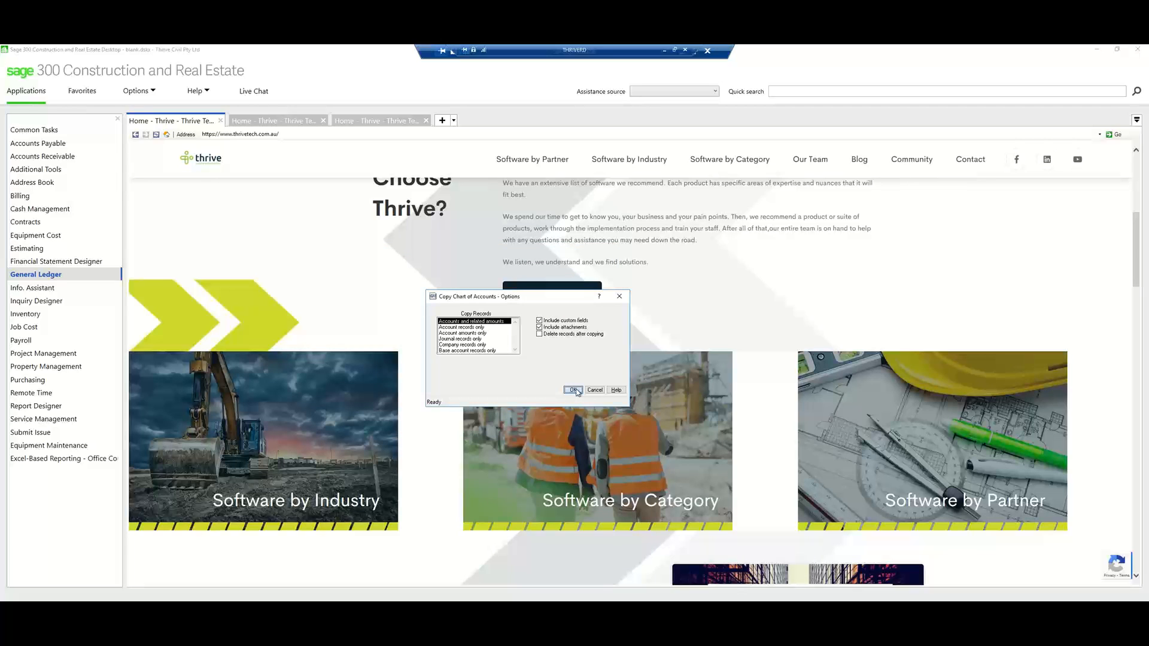
{"action": "left_click", "coordinate": [573, 390]}
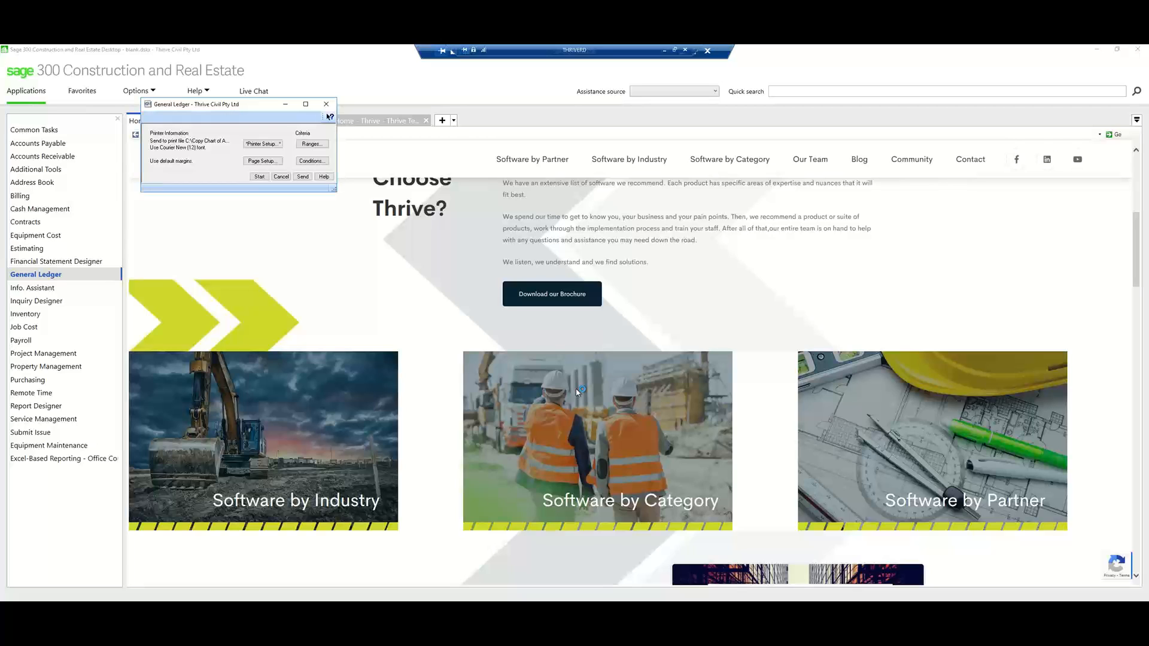
{"action": "left_click", "coordinate": [281, 177]}
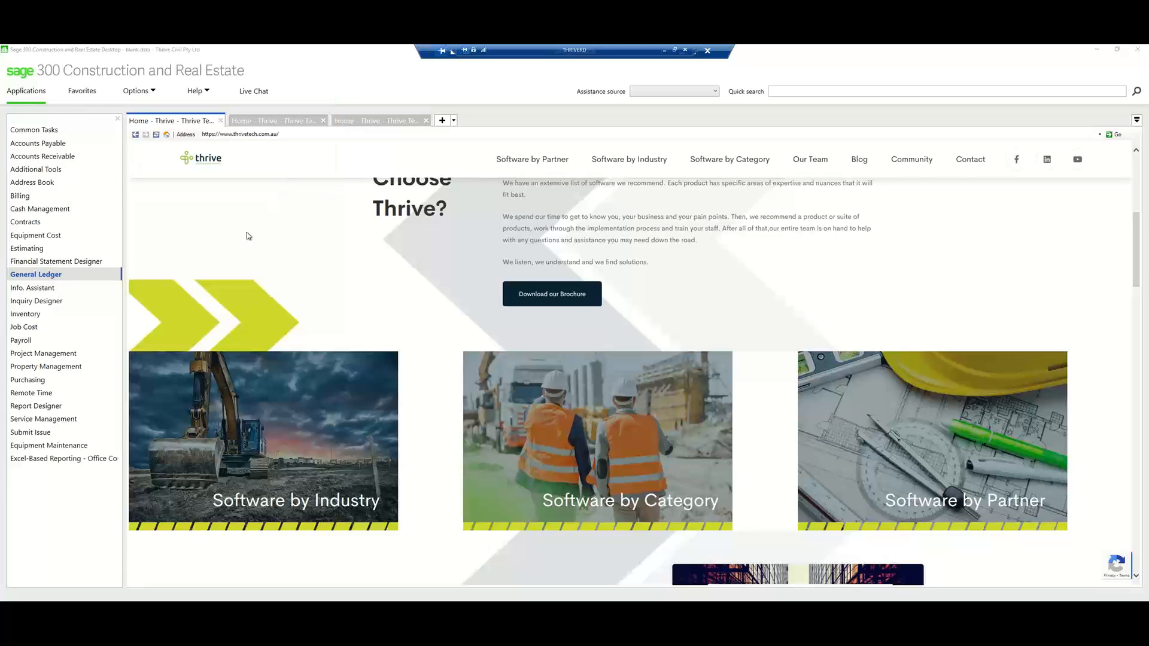
Step: Start Copy Chart of Accounts and create MASTER as the destination file in the new company's folder under Thrive Civil
{"action": "left_click", "coordinate": [53, 276]}
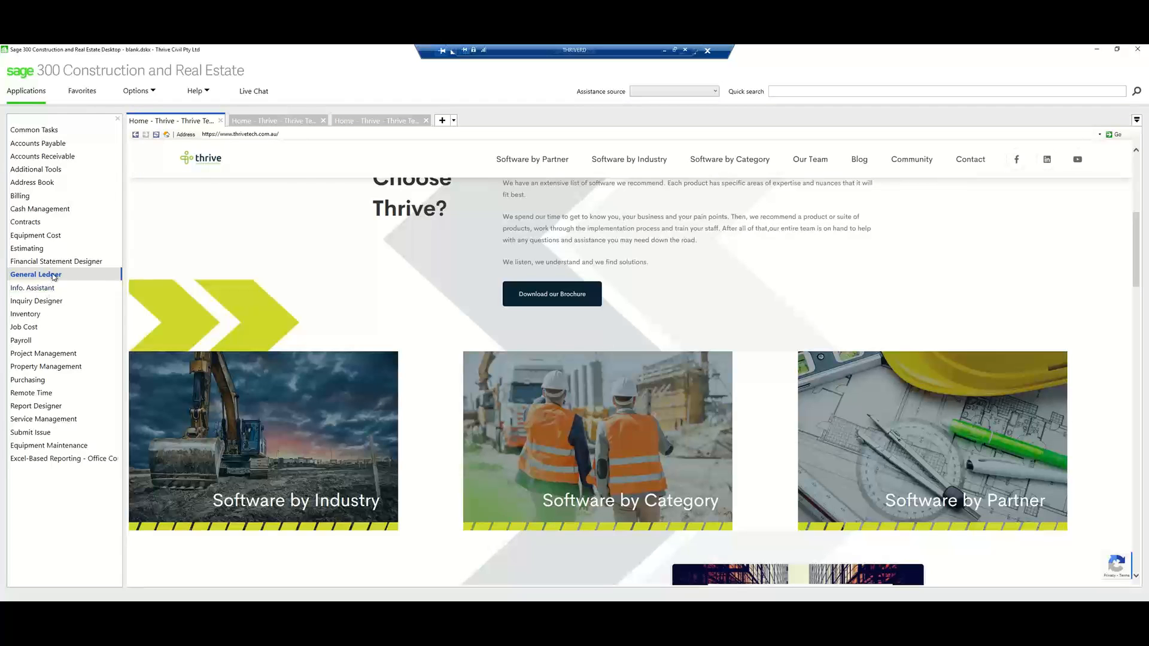
{"action": "left_click", "coordinate": [172, 287]}
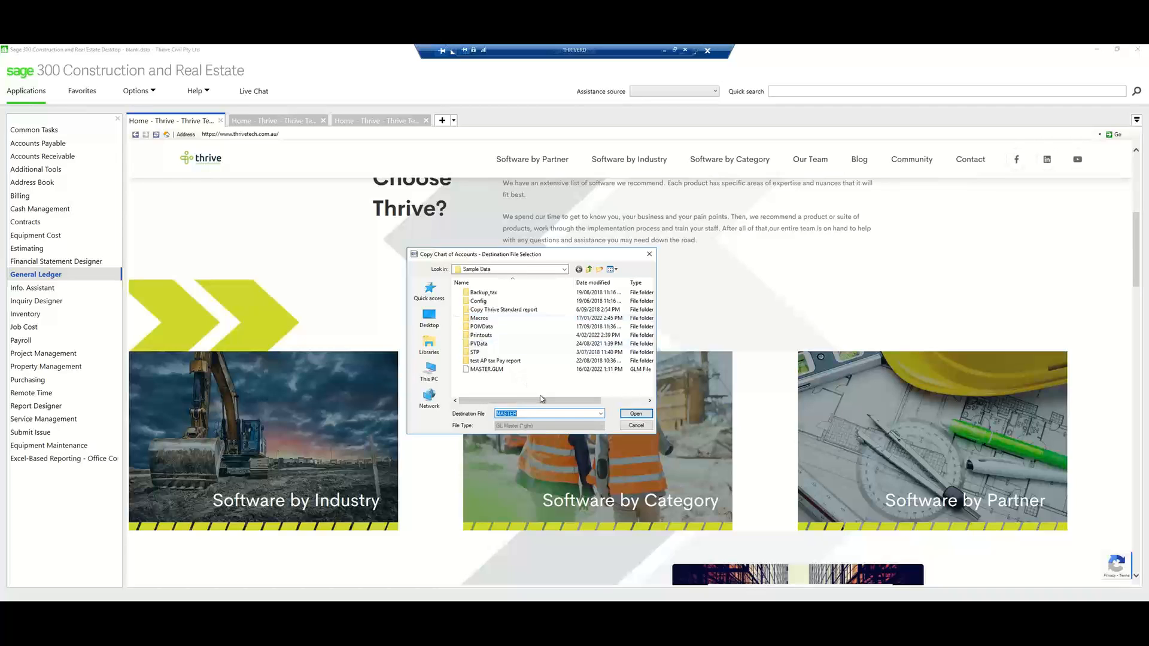
{"action": "left_click", "coordinate": [589, 272]}
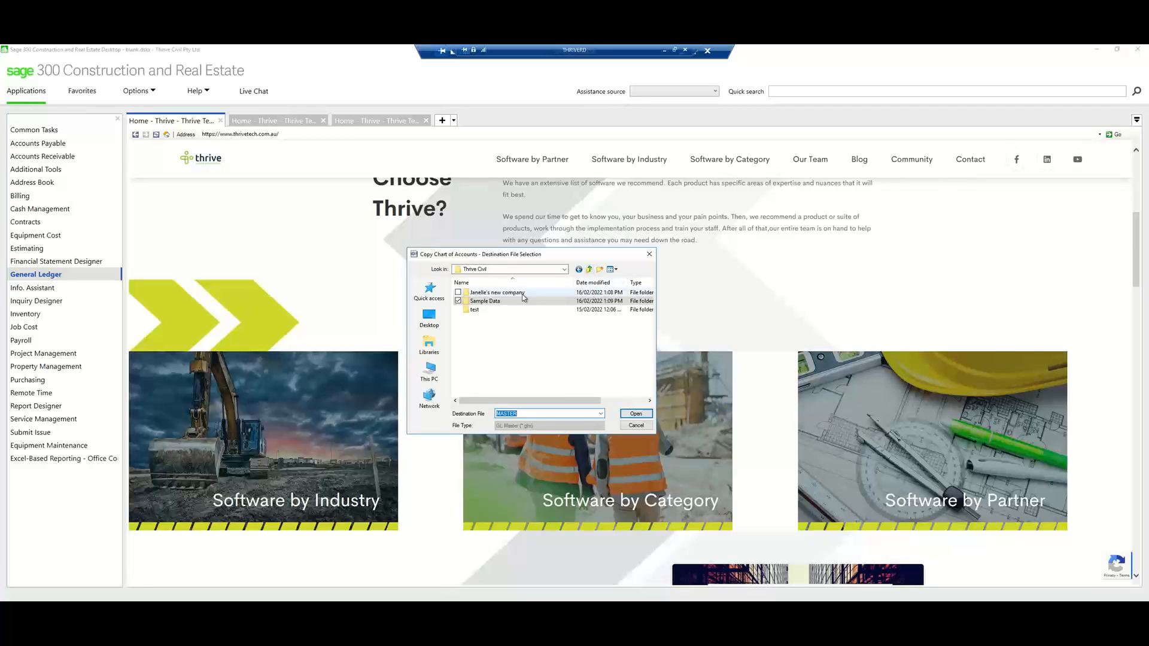
{"action": "double_click", "coordinate": [522, 293]}
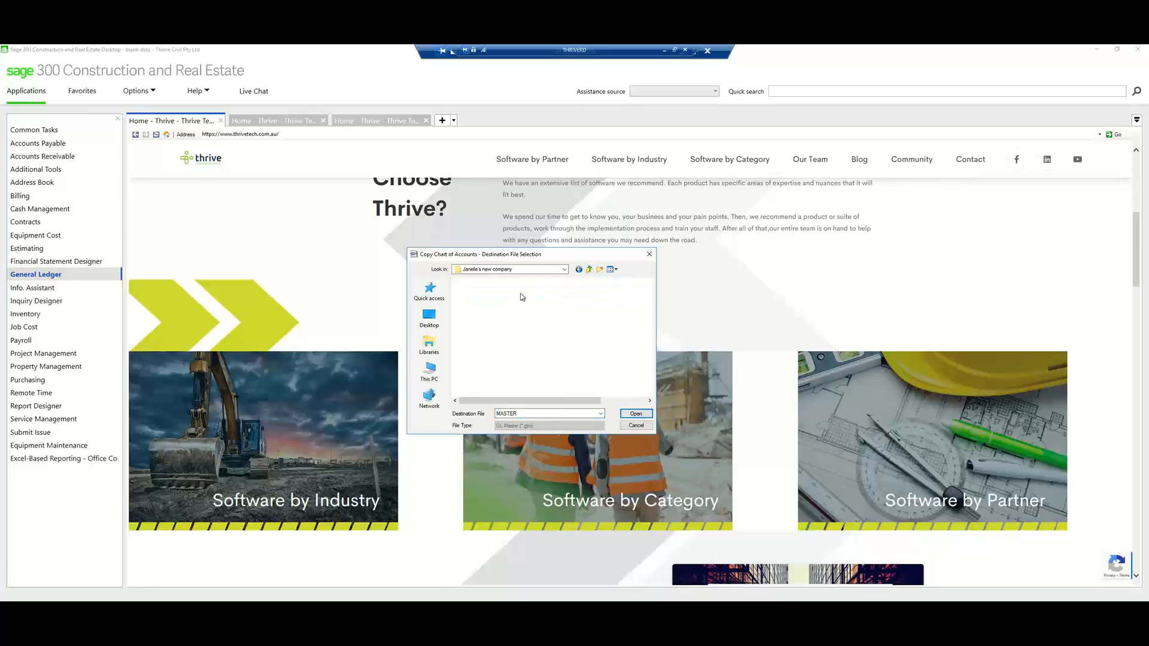
{"action": "left_click", "coordinate": [638, 413]}
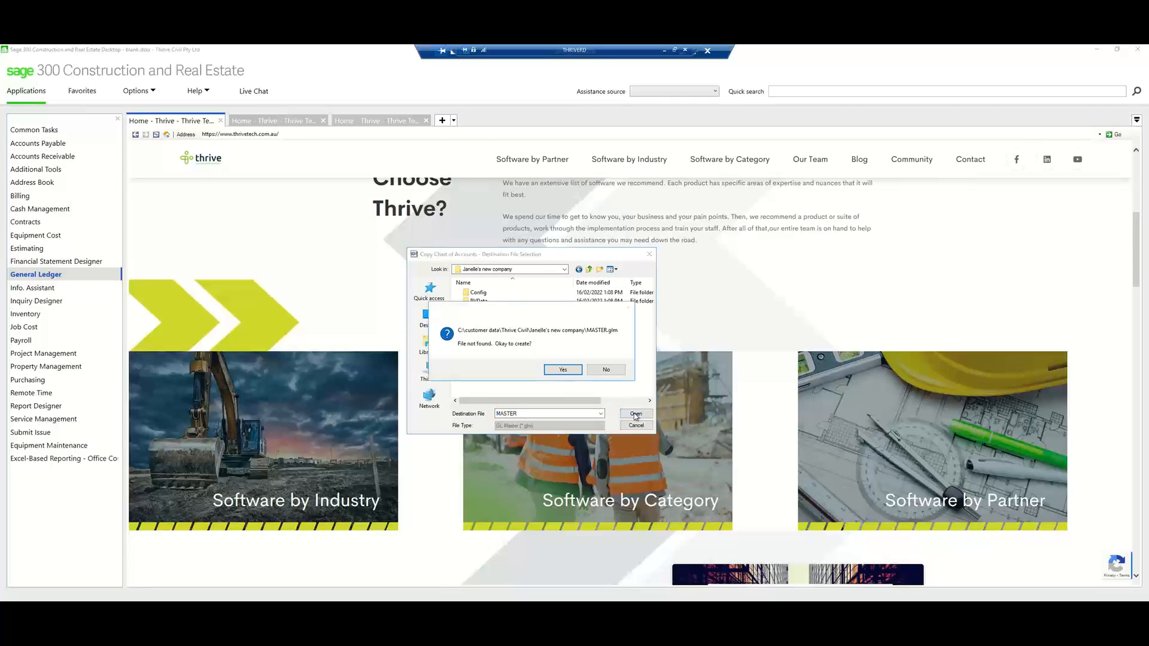
{"action": "left_click", "coordinate": [561, 370]}
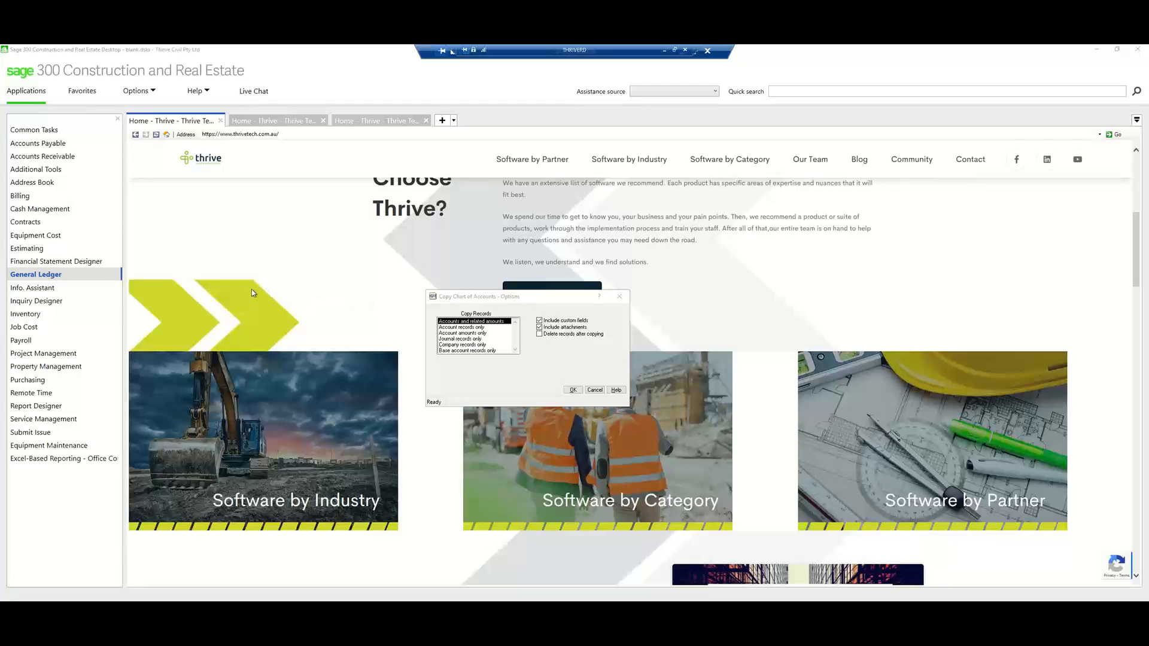
Step: Try the copy options with company records only and attachments excluded, and cancel the chart of accounts copy
{"action": "left_click", "coordinate": [485, 327]}
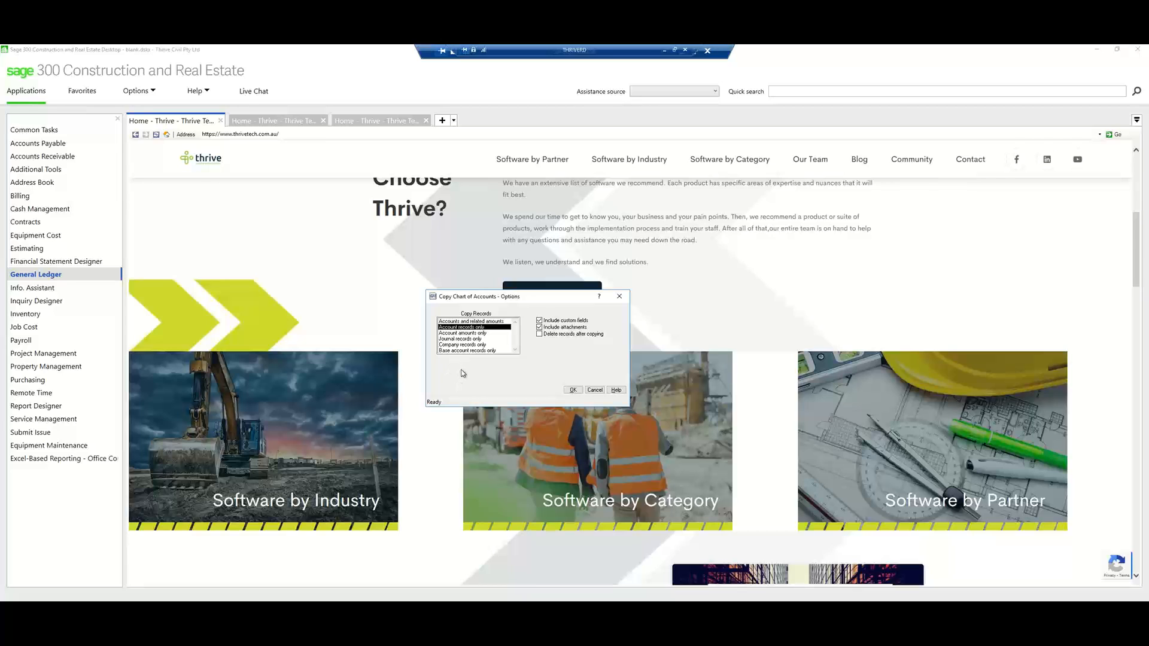
{"action": "left_click", "coordinate": [481, 339]}
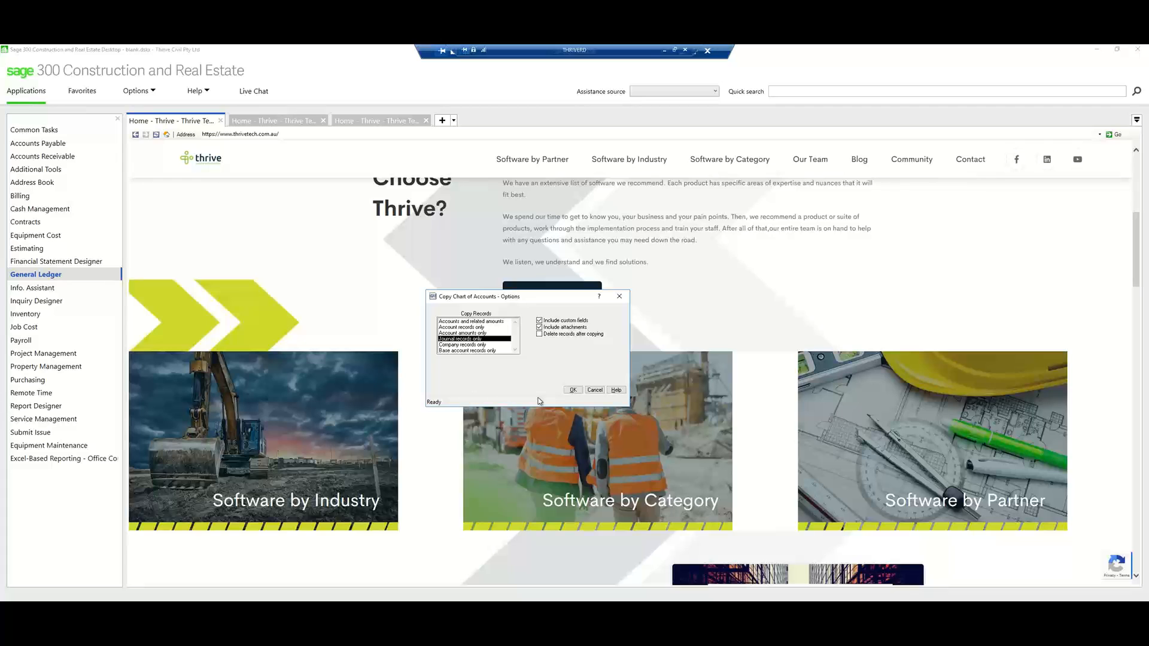
{"action": "left_click", "coordinate": [540, 335]}
{"action": "left_click", "coordinate": [544, 329]}
{"action": "left_click", "coordinate": [481, 351]}
{"action": "left_click", "coordinate": [484, 345]}
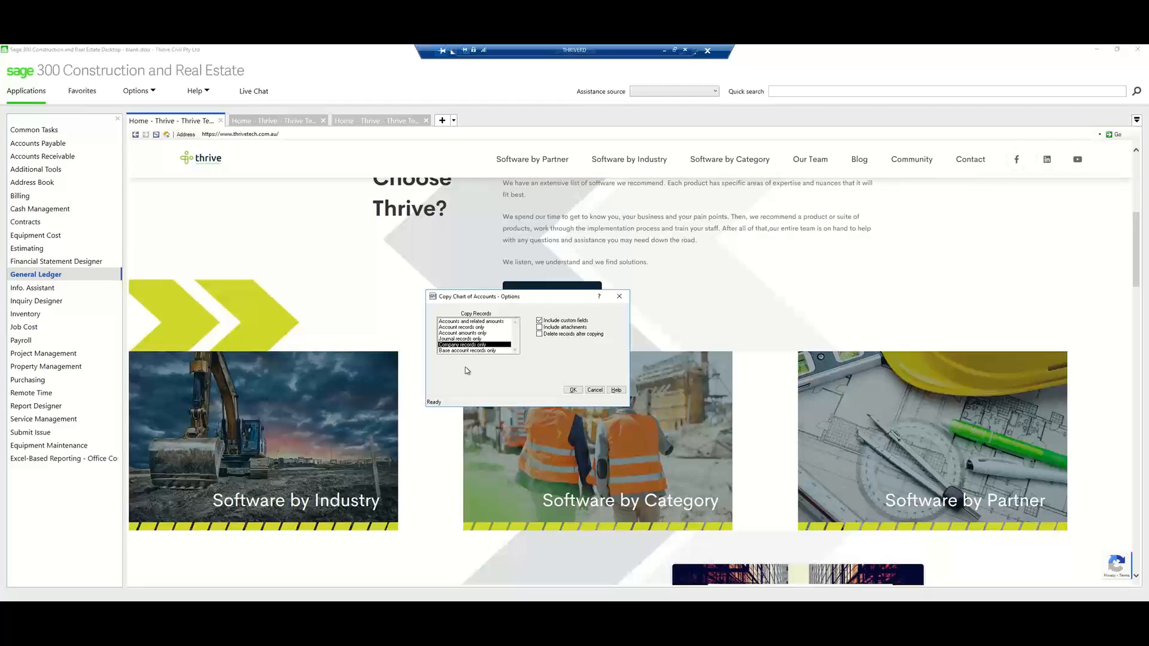
{"action": "left_click", "coordinate": [473, 339]}
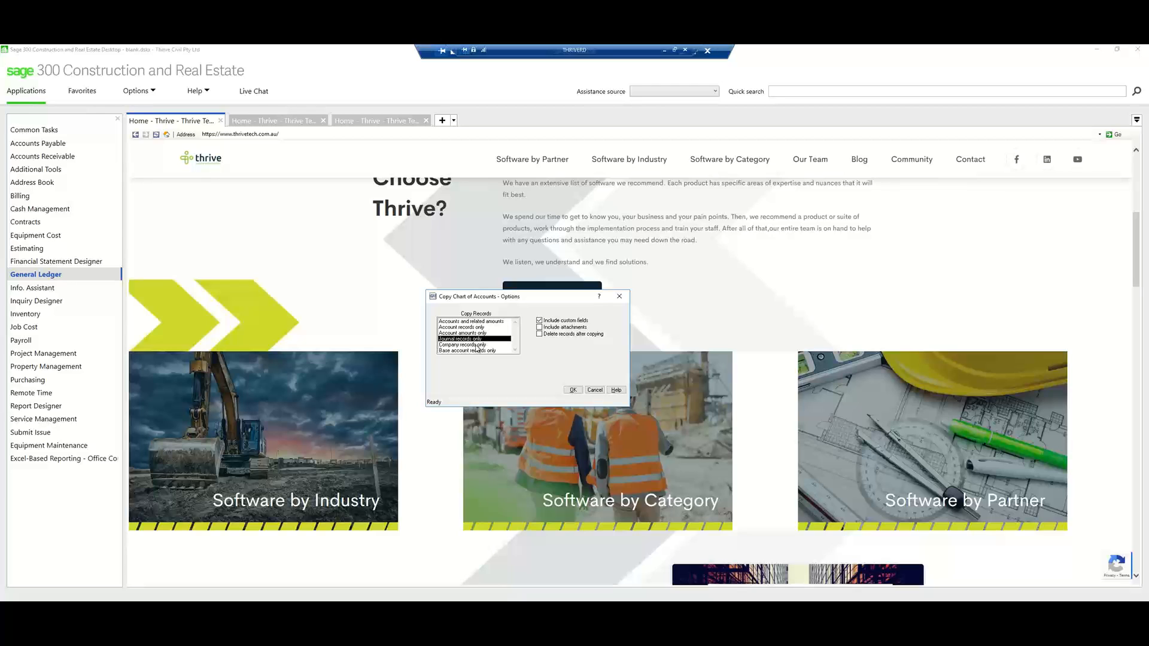
{"action": "left_click", "coordinate": [476, 346]}
{"action": "left_click", "coordinate": [596, 390]}
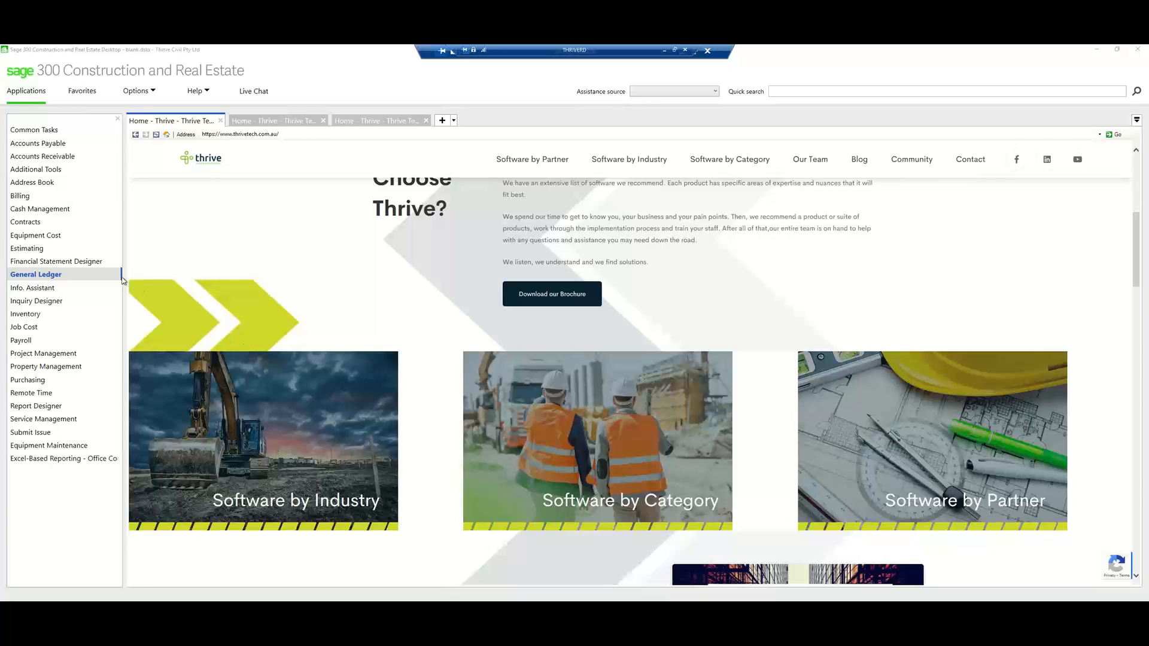
Step: Open the prefix group setup in Financial Statement Designer for Thrive Civil Pty Ltd
{"action": "left_click", "coordinate": [66, 262]}
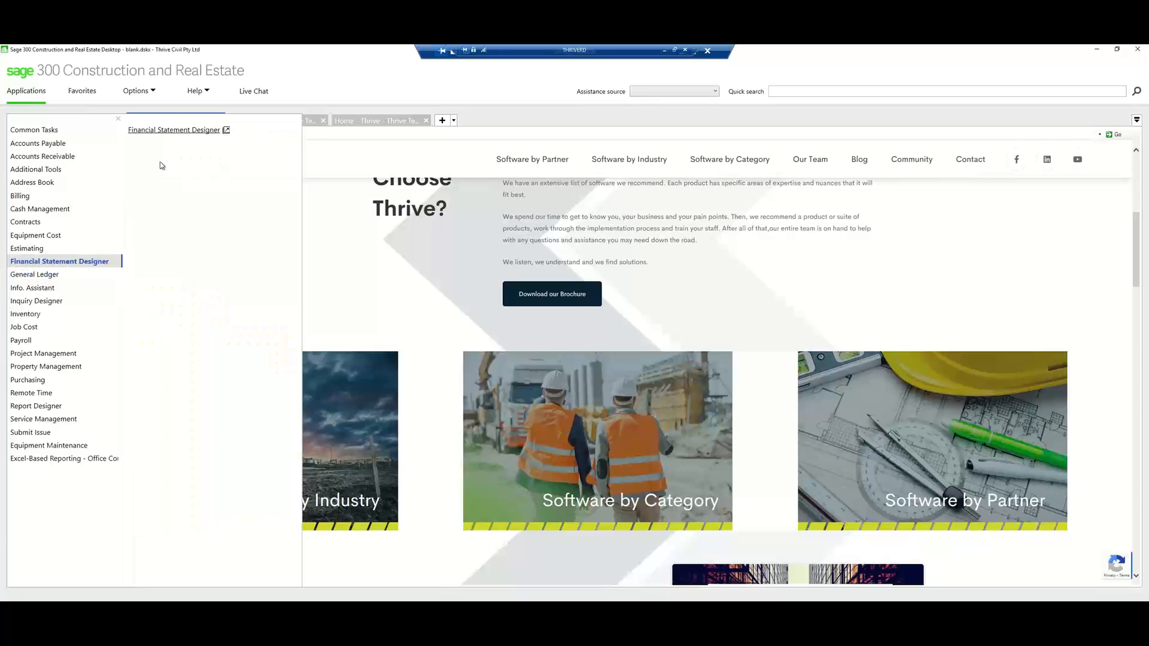
{"action": "left_click", "coordinate": [175, 130]}
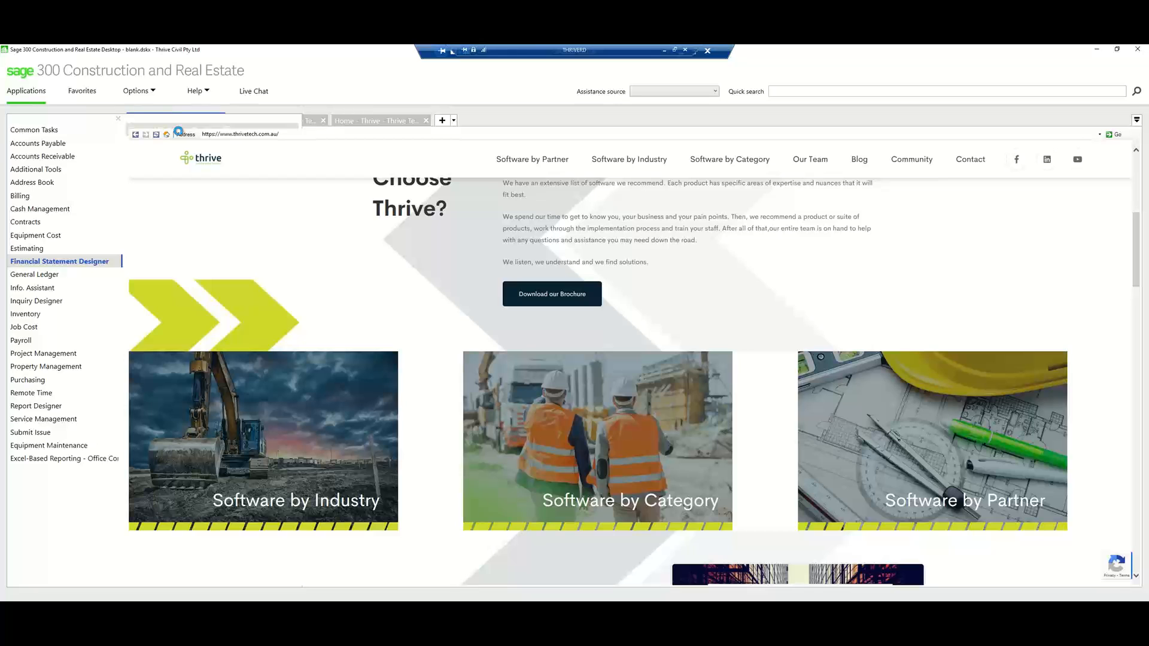
{"action": "scroll", "coordinate": [321, 267], "scroll_direction": "down", "scroll_amount": 2}
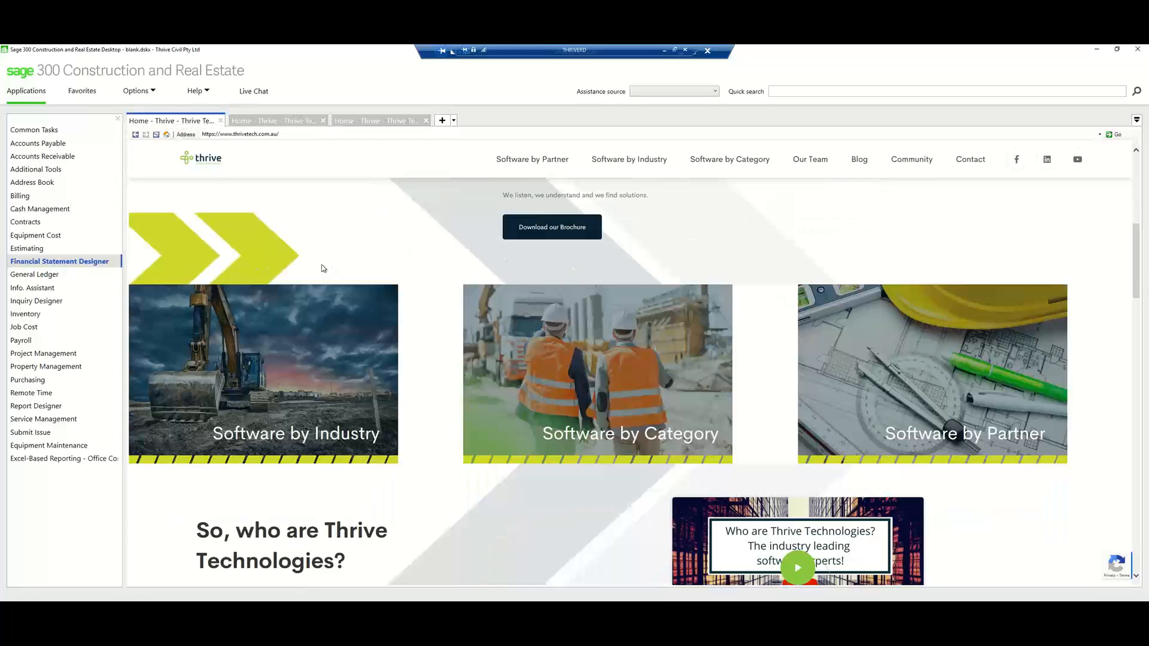
{"action": "scroll", "coordinate": [322, 268], "scroll_direction": "down", "scroll_amount": 1}
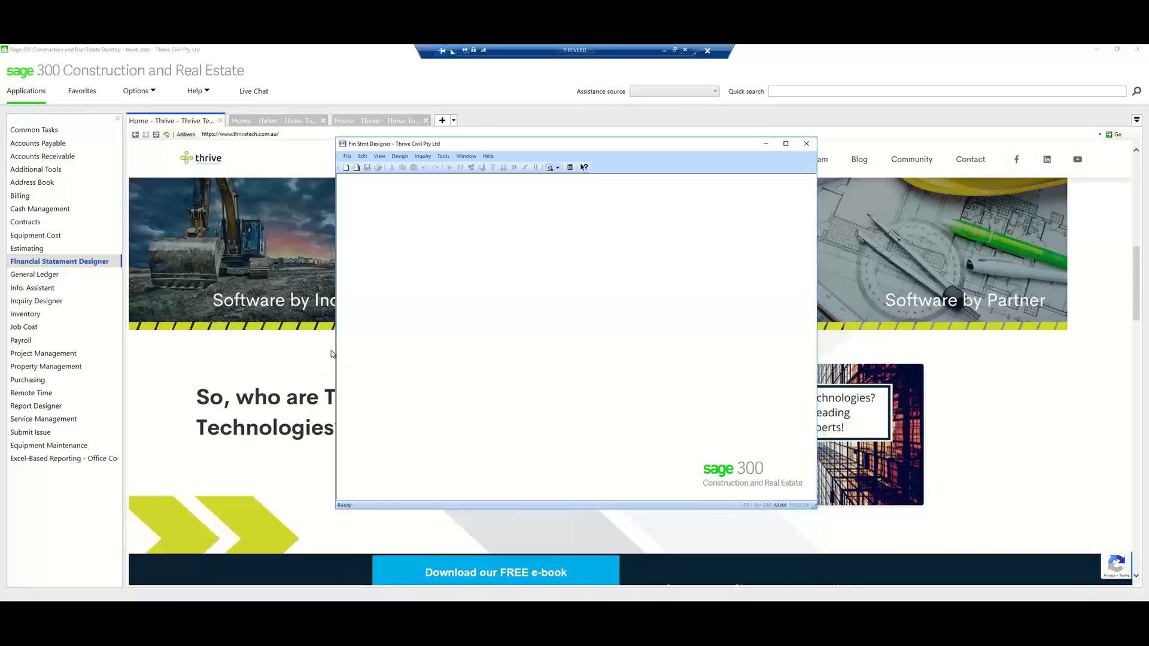
{"action": "scroll", "coordinate": [333, 355], "scroll_direction": "down", "scroll_amount": 1}
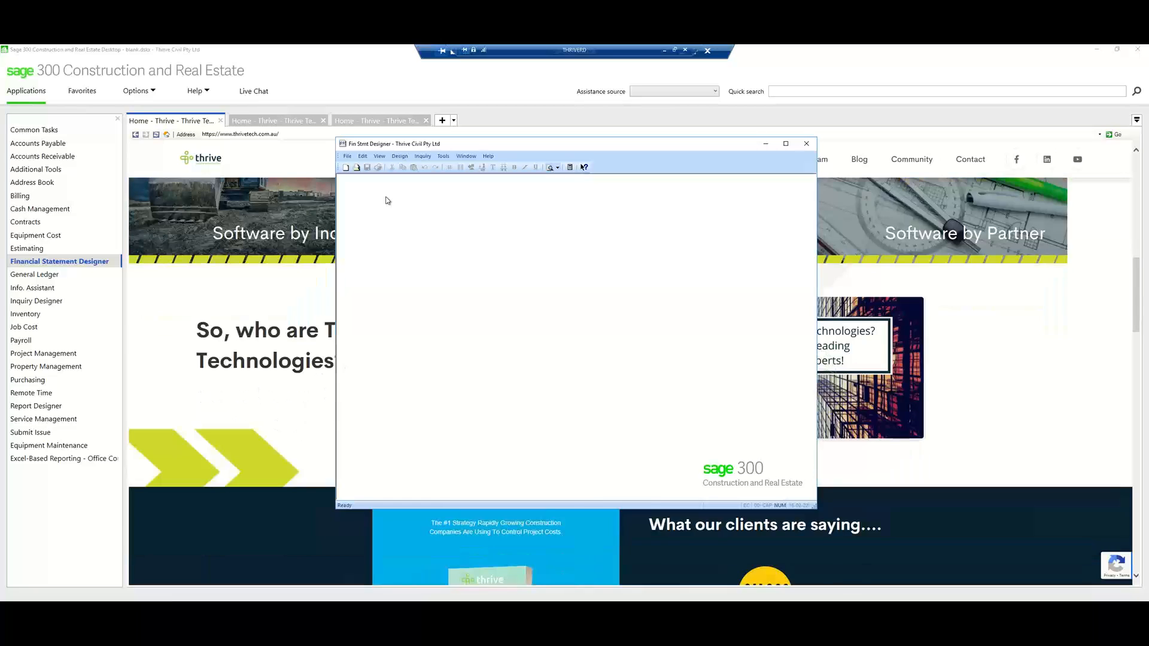
{"action": "left_click", "coordinate": [442, 157]}
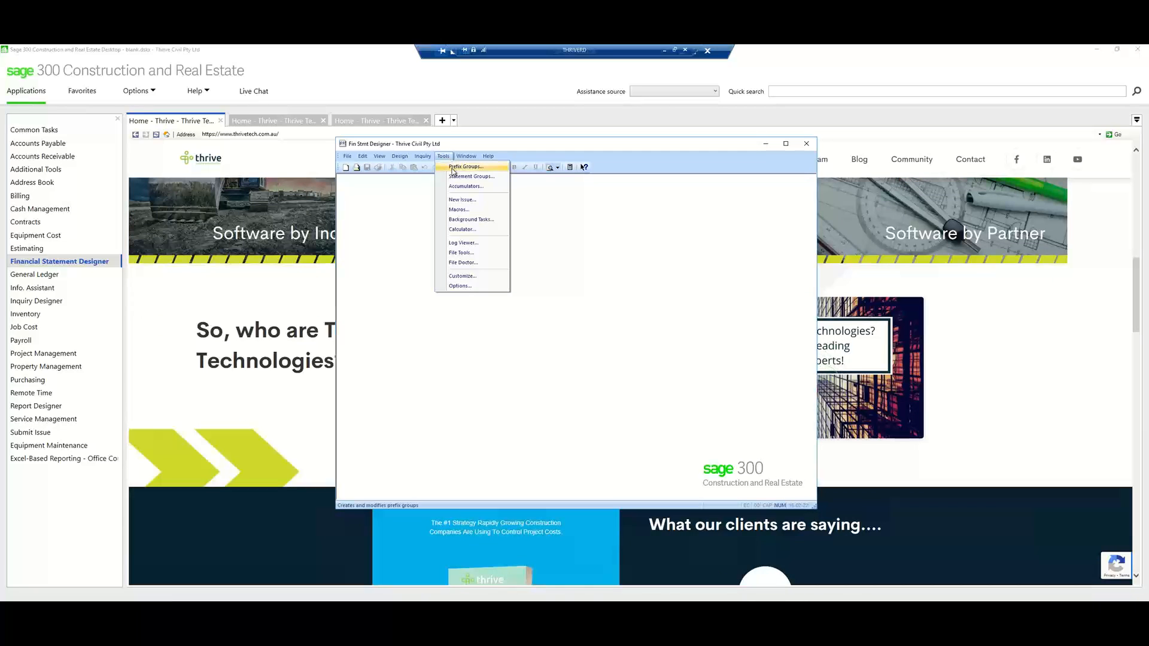
{"action": "left_click", "coordinate": [465, 166]}
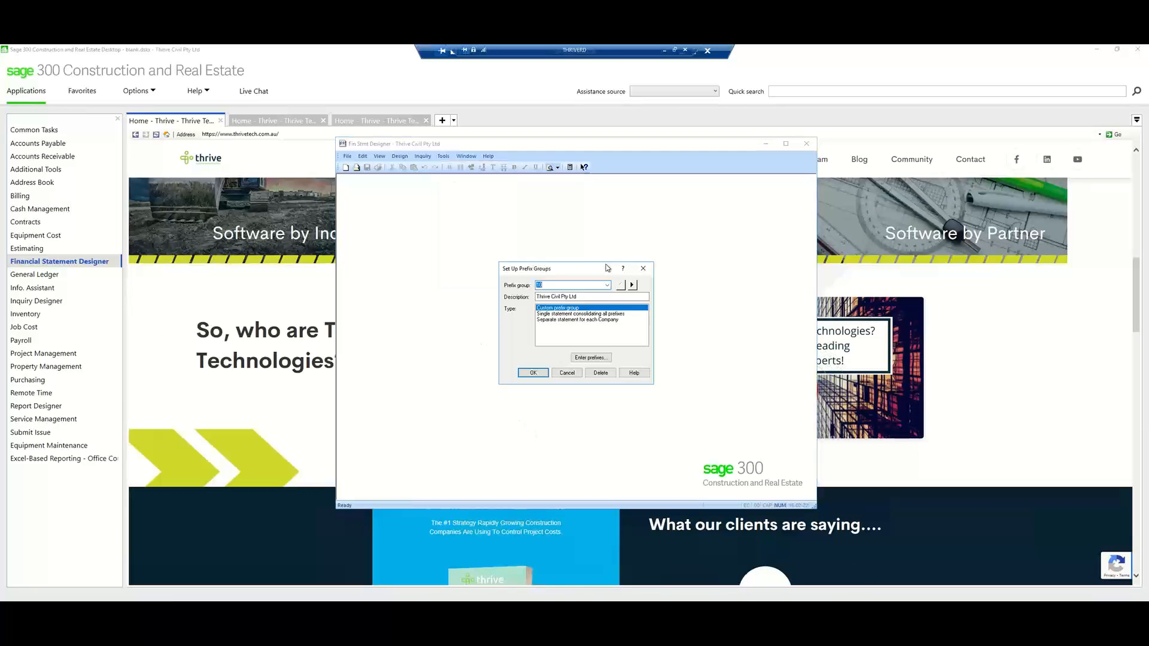
Step: Examine the list of prefix groups and the selected group's description, and cancel the prefix group setup
{"action": "left_click", "coordinate": [607, 286]}
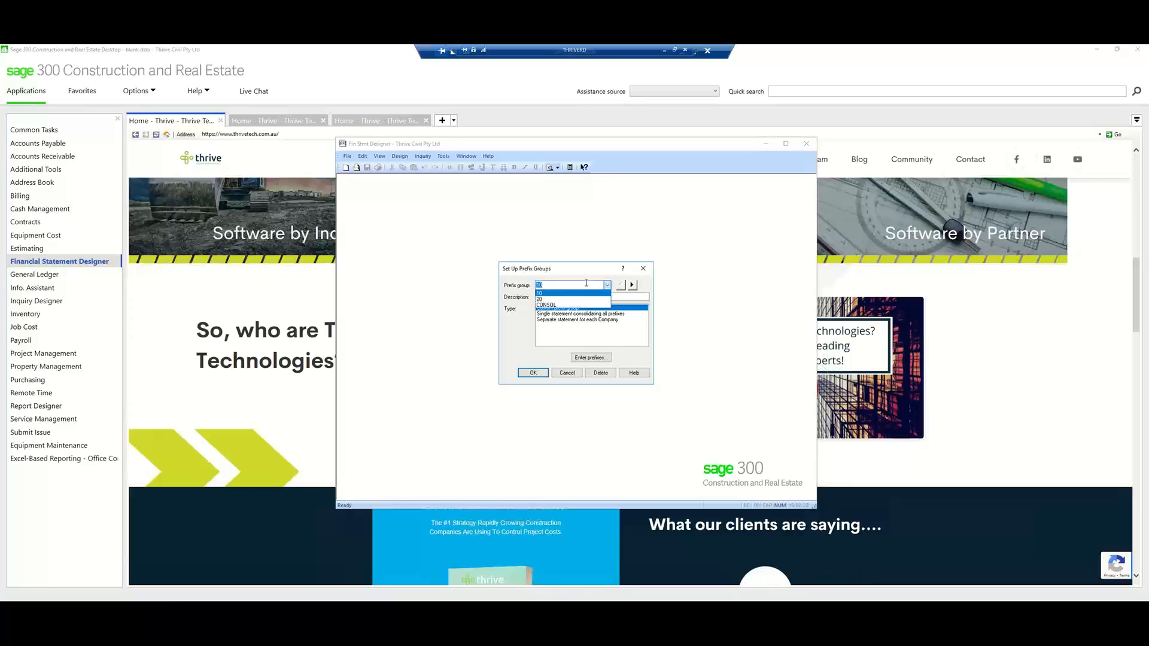
{"action": "left_click", "coordinate": [586, 285]}
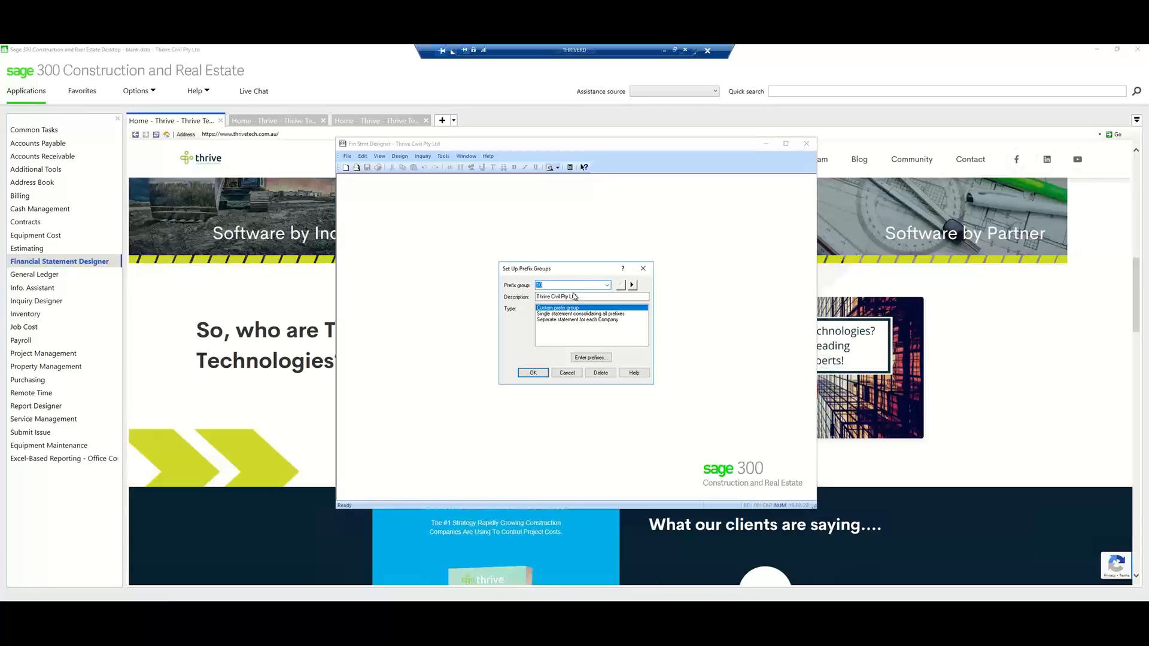
{"action": "left_click", "coordinate": [571, 298]}
{"action": "left_click_drag", "start_coordinate": [570, 297], "coordinate": [562, 379]}
{"action": "left_click", "coordinate": [560, 374]}
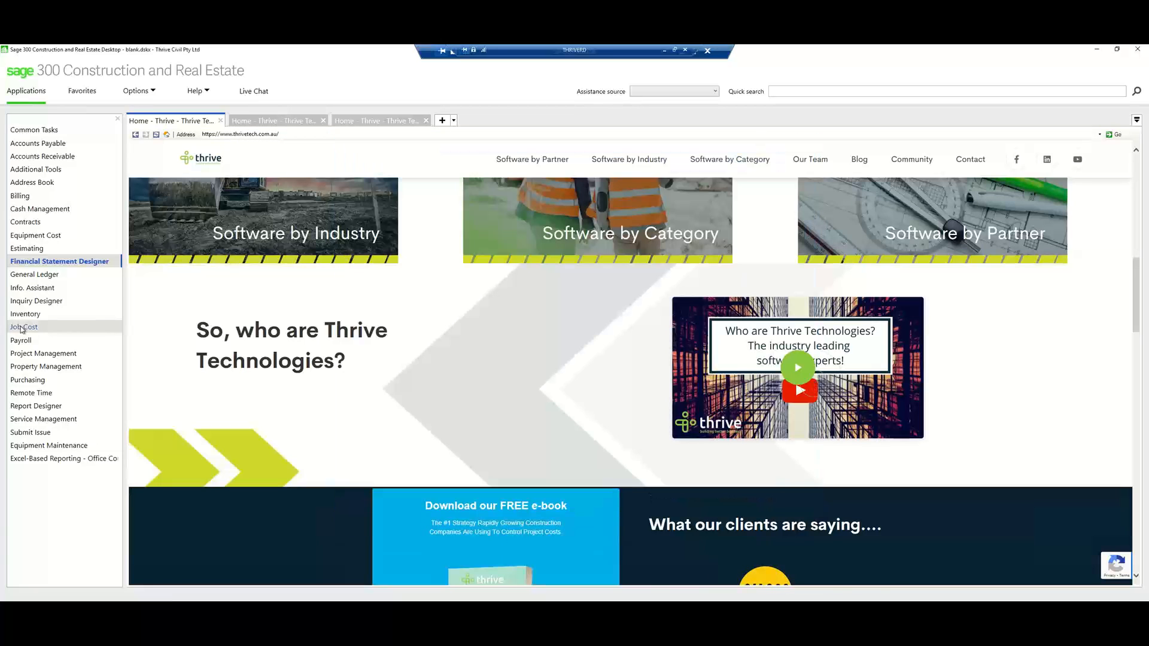
Step: Remove the newly created company under Thrive Civil from the list of companies available to open
{"action": "left_click", "coordinate": [49, 277]}
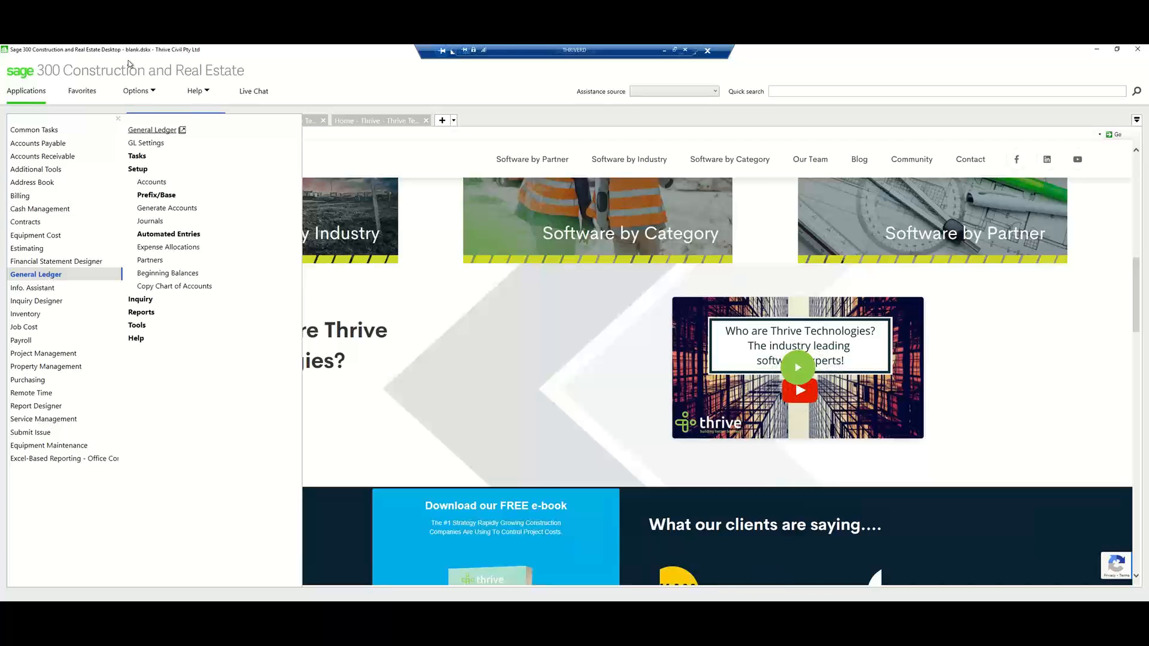
{"action": "left_click", "coordinate": [130, 91]}
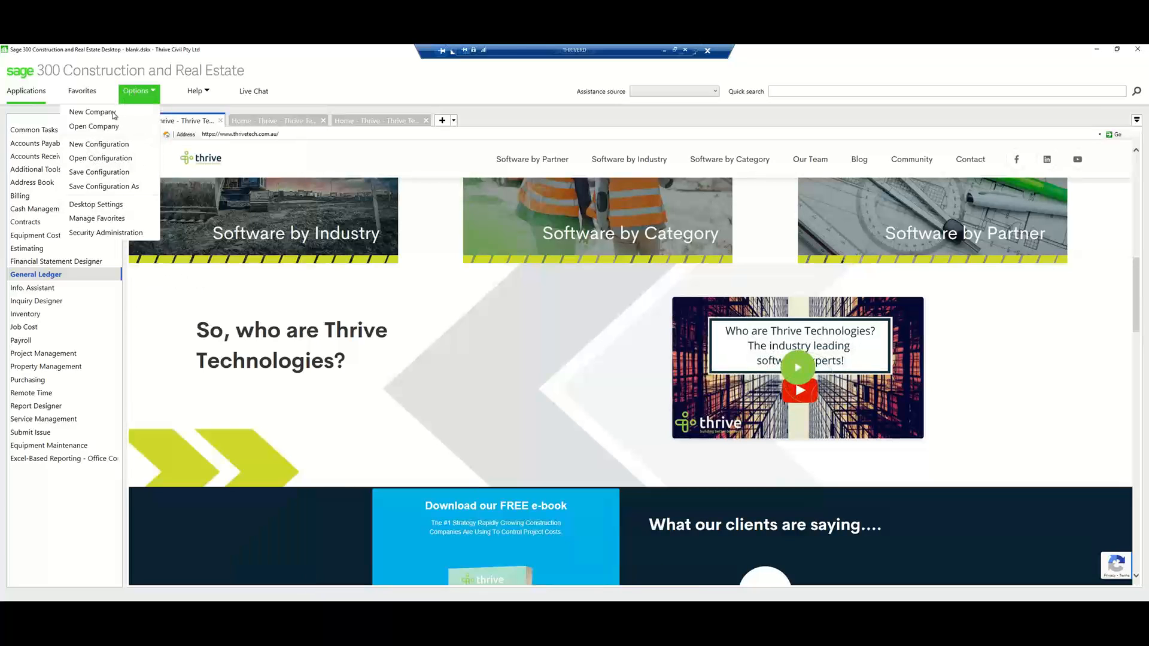
{"action": "left_click", "coordinate": [100, 126]}
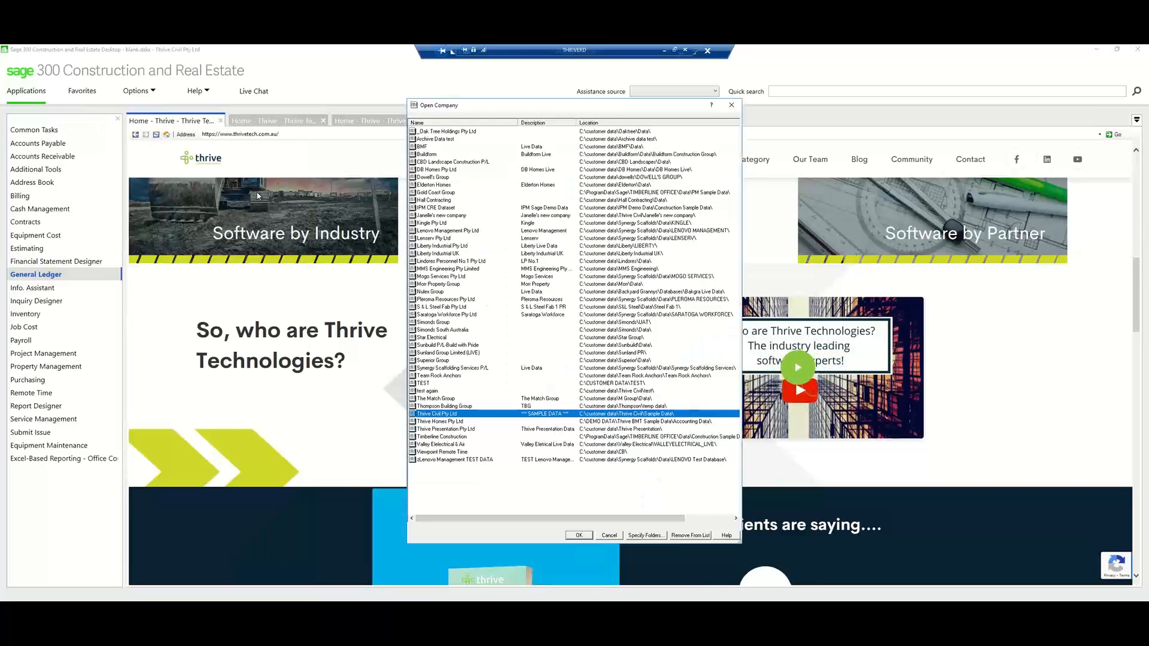
{"action": "left_click", "coordinate": [429, 384]}
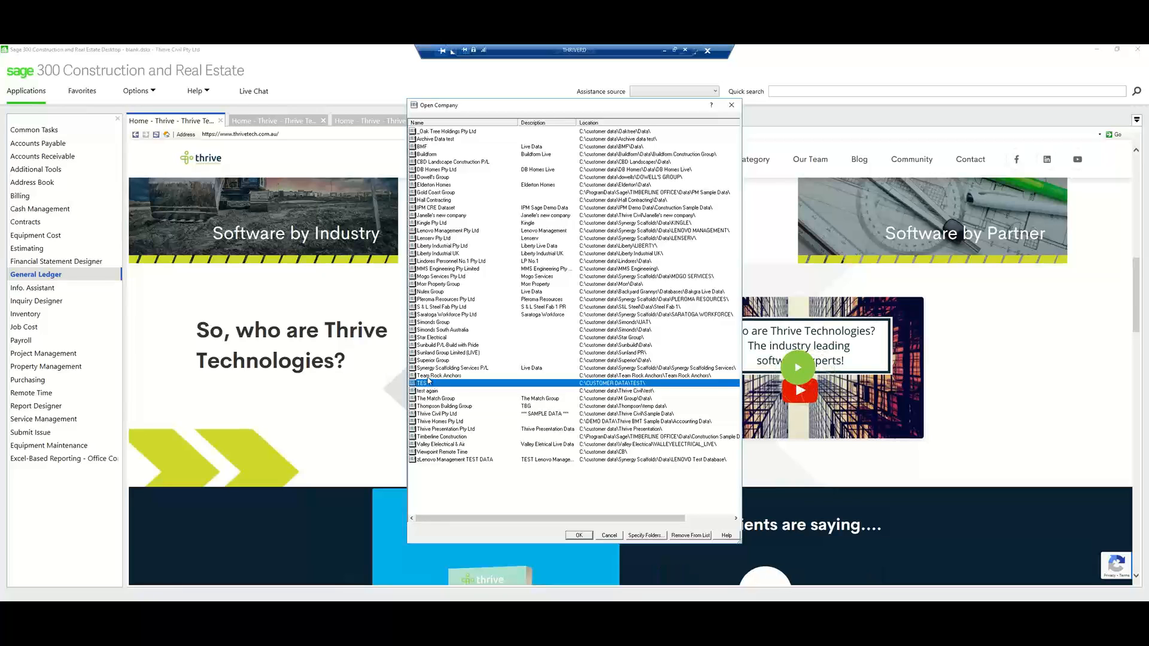
{"action": "left_click", "coordinate": [455, 216]}
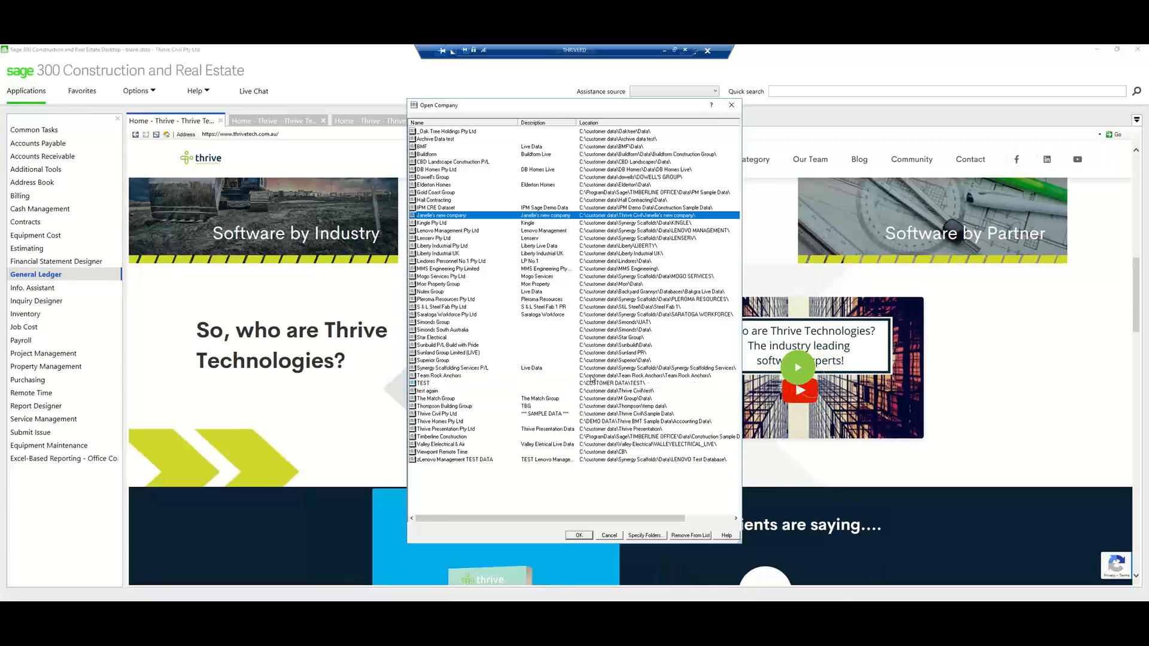
{"action": "left_click", "coordinate": [684, 536]}
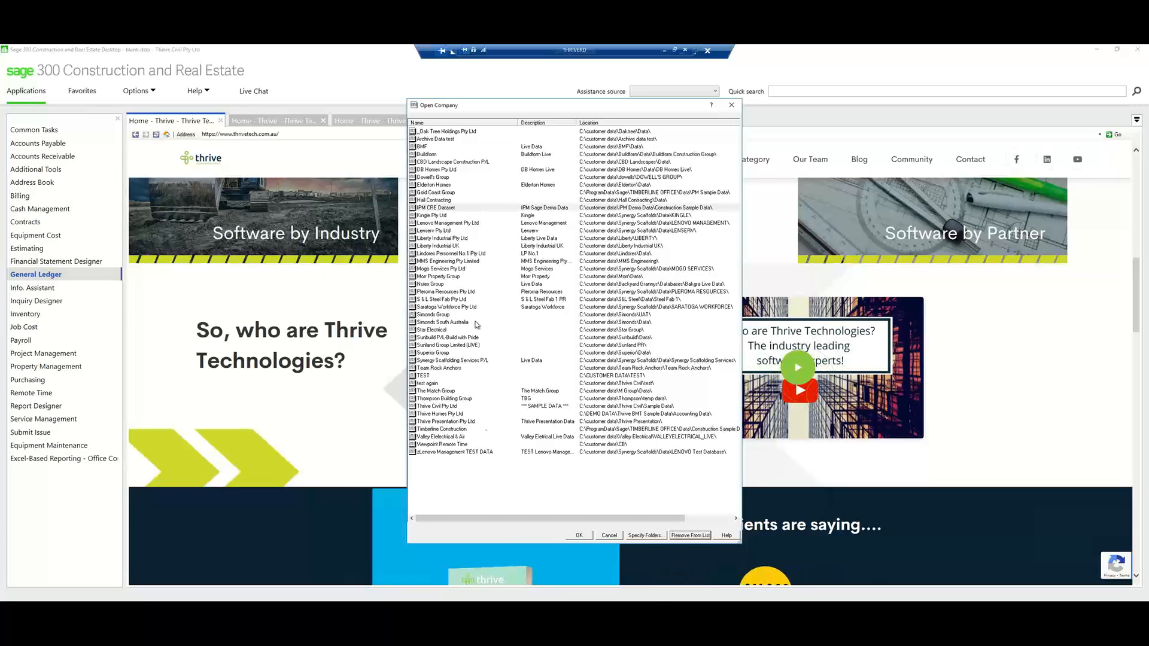
Step: Open the Thrive Civil Pty Ltd sample data company
{"action": "left_click", "coordinate": [436, 406]}
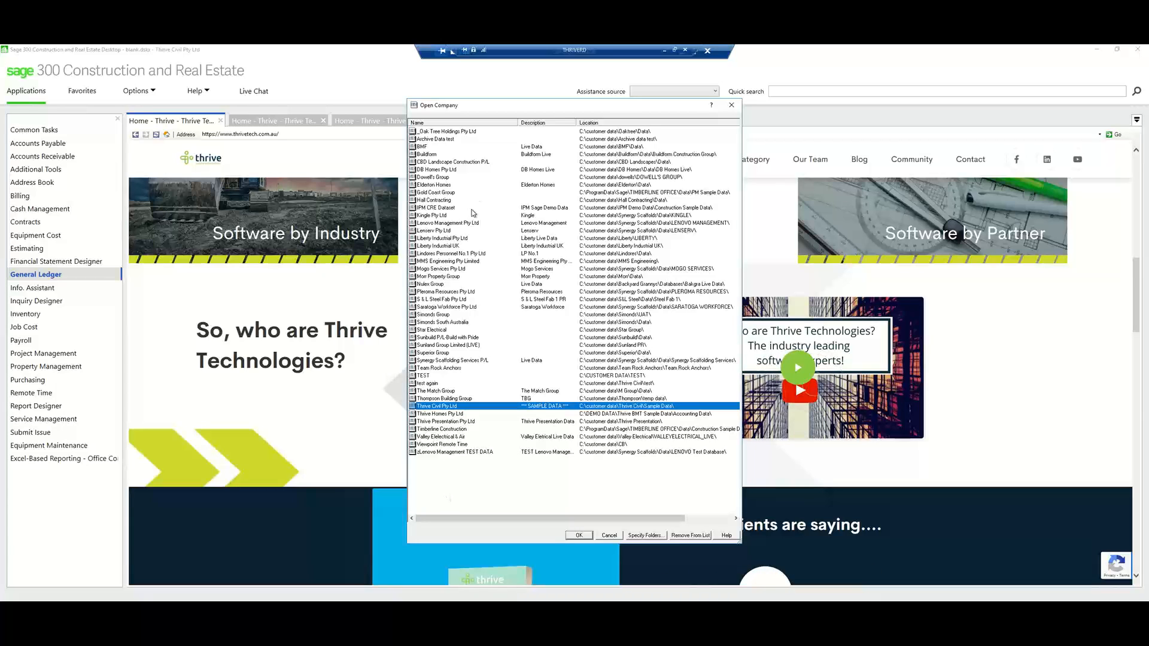
{"action": "left_click", "coordinate": [439, 178]}
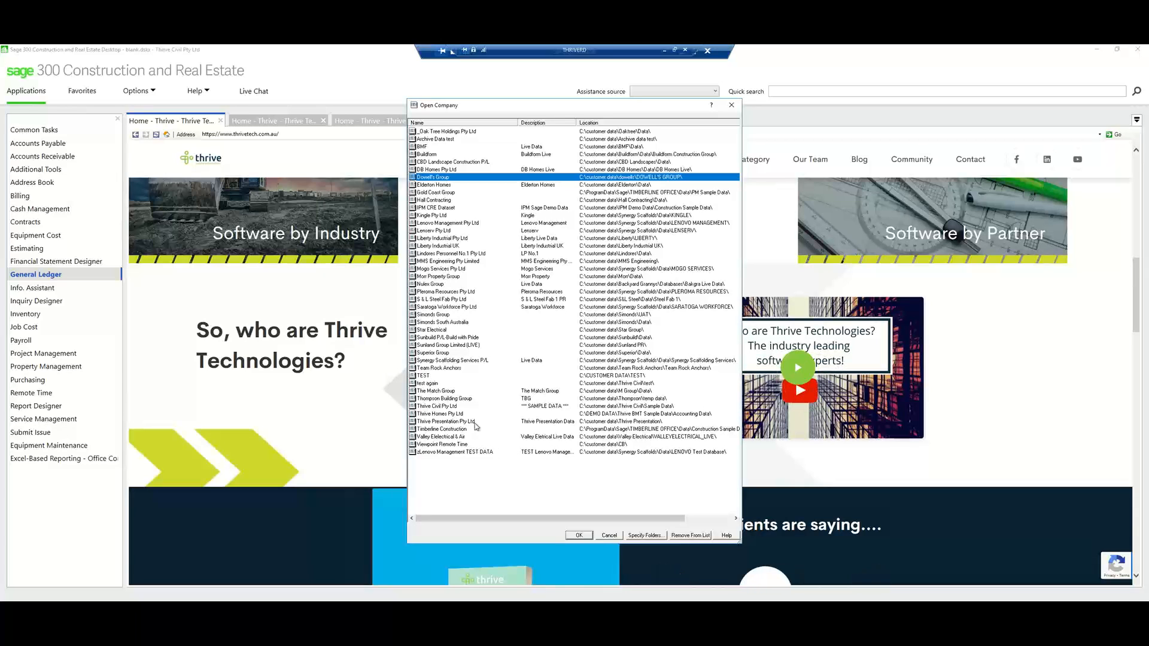
{"action": "left_click", "coordinate": [455, 407]}
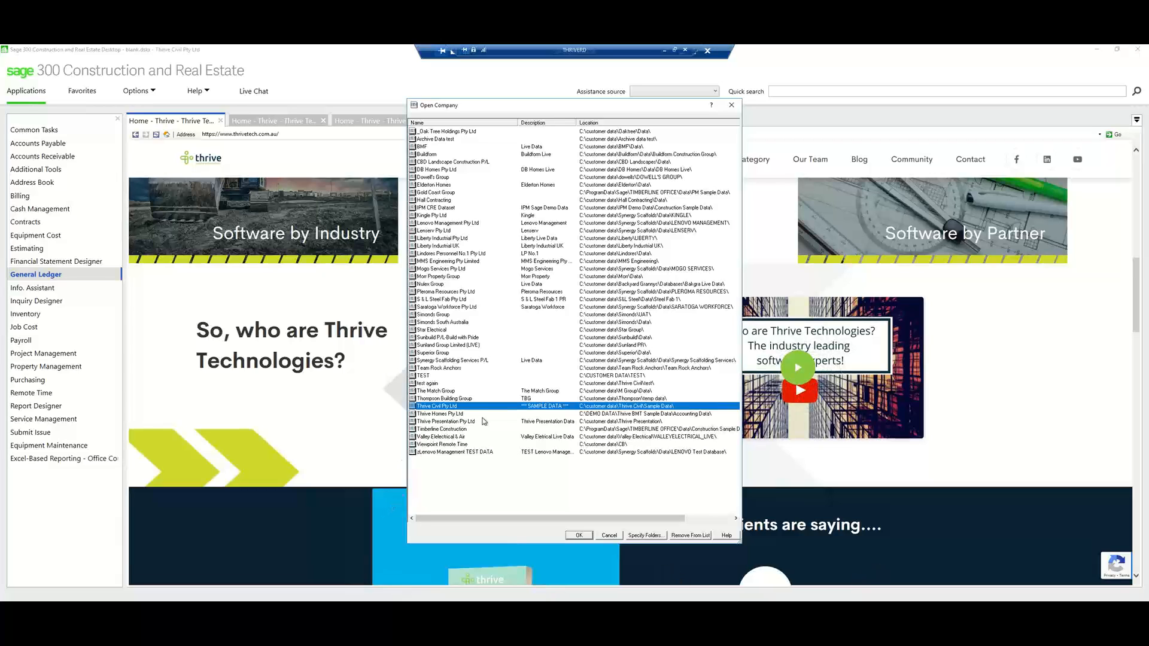
{"action": "left_click", "coordinate": [578, 535]}
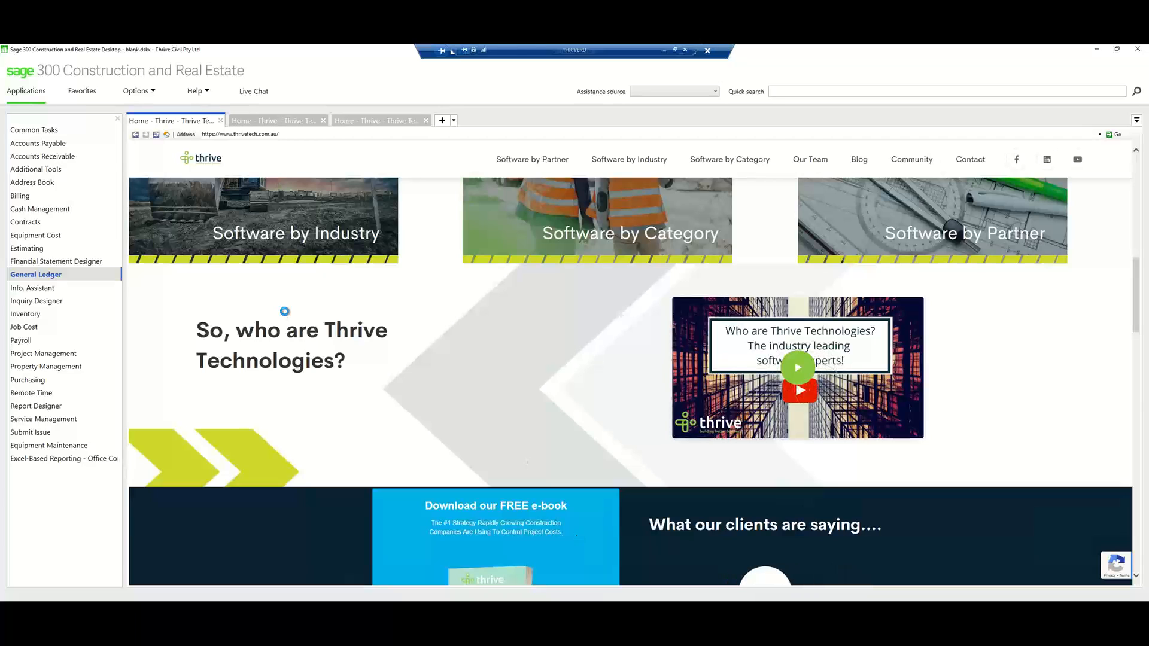
Step: Examine the existing company prefixes in the General Ledger prefix company setup, and leave the setup
{"action": "mouse_move", "coordinate": [60, 276]}
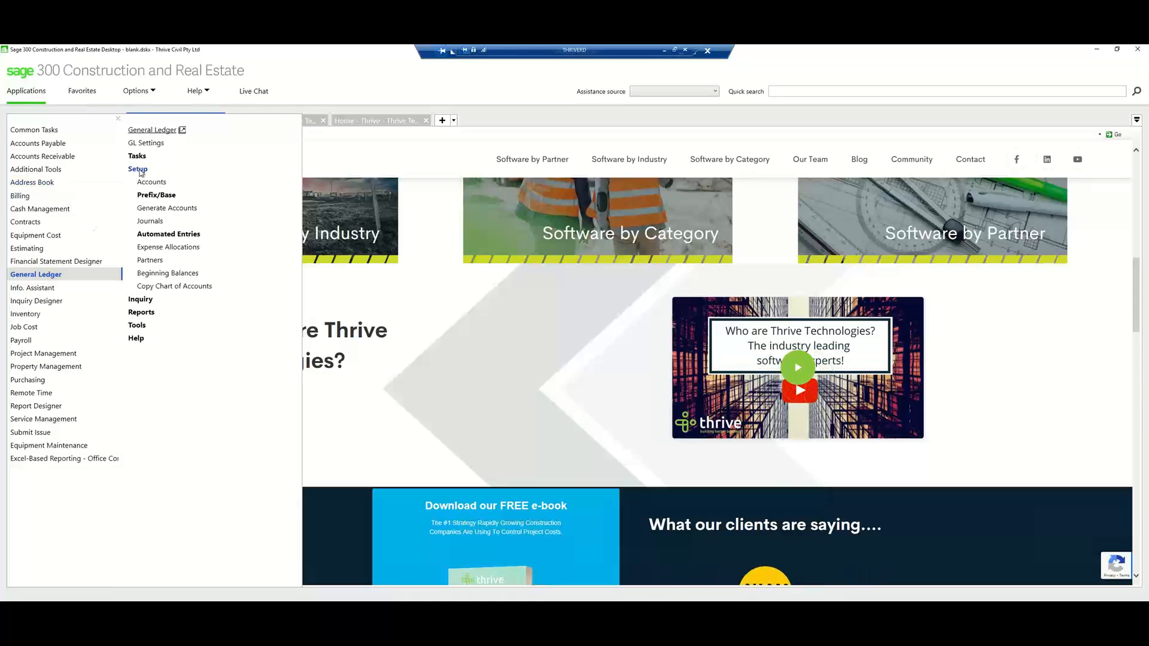
{"action": "left_click", "coordinate": [157, 195]}
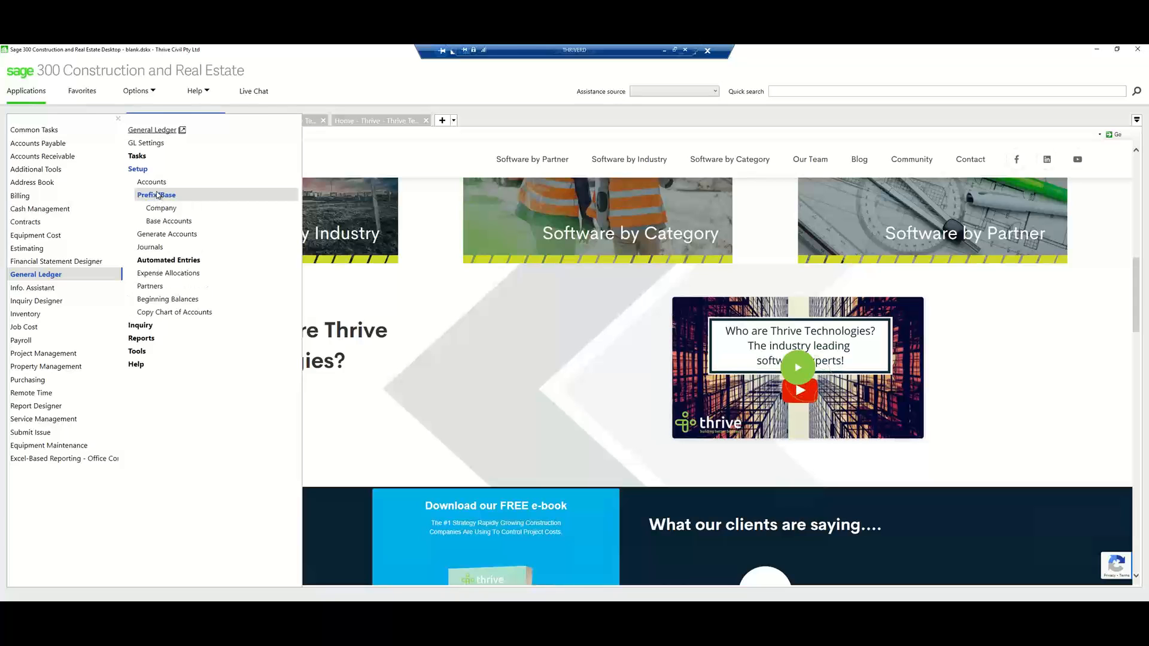
{"action": "left_click", "coordinate": [159, 210]}
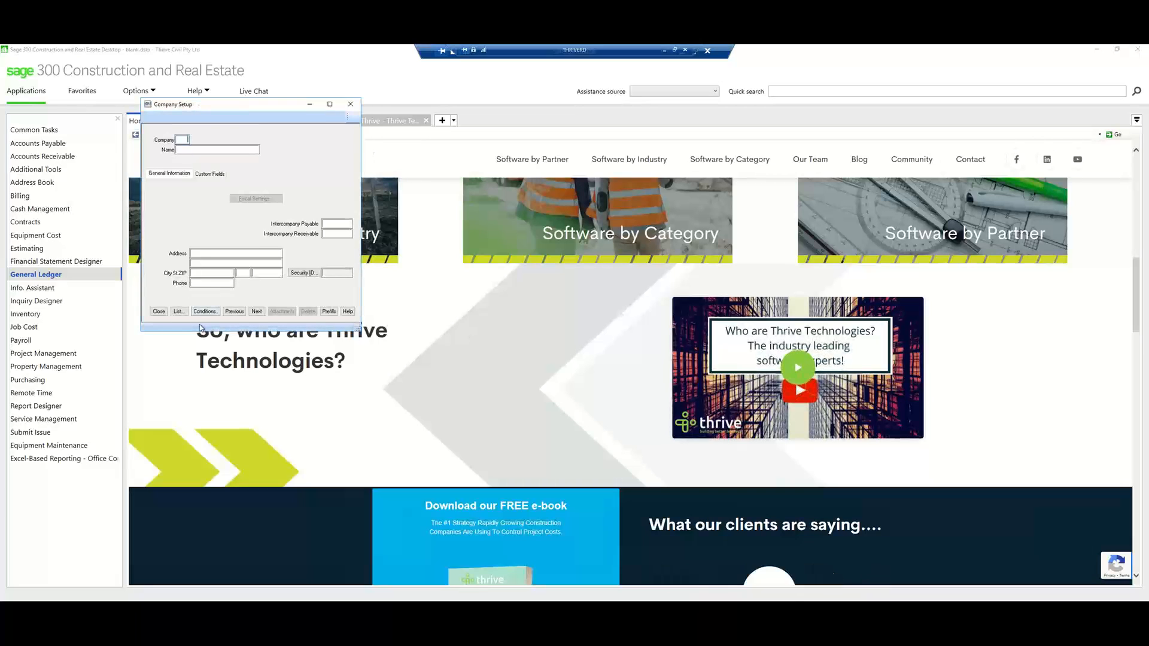
{"action": "left_click", "coordinate": [179, 312]}
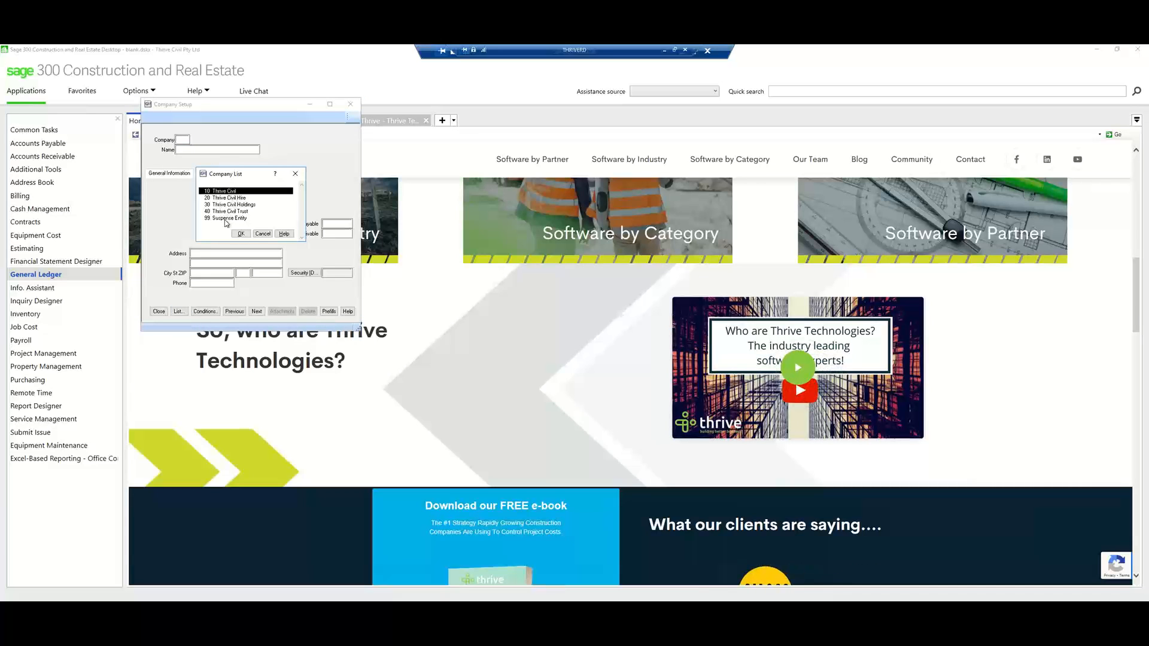
{"action": "left_click", "coordinate": [262, 234]}
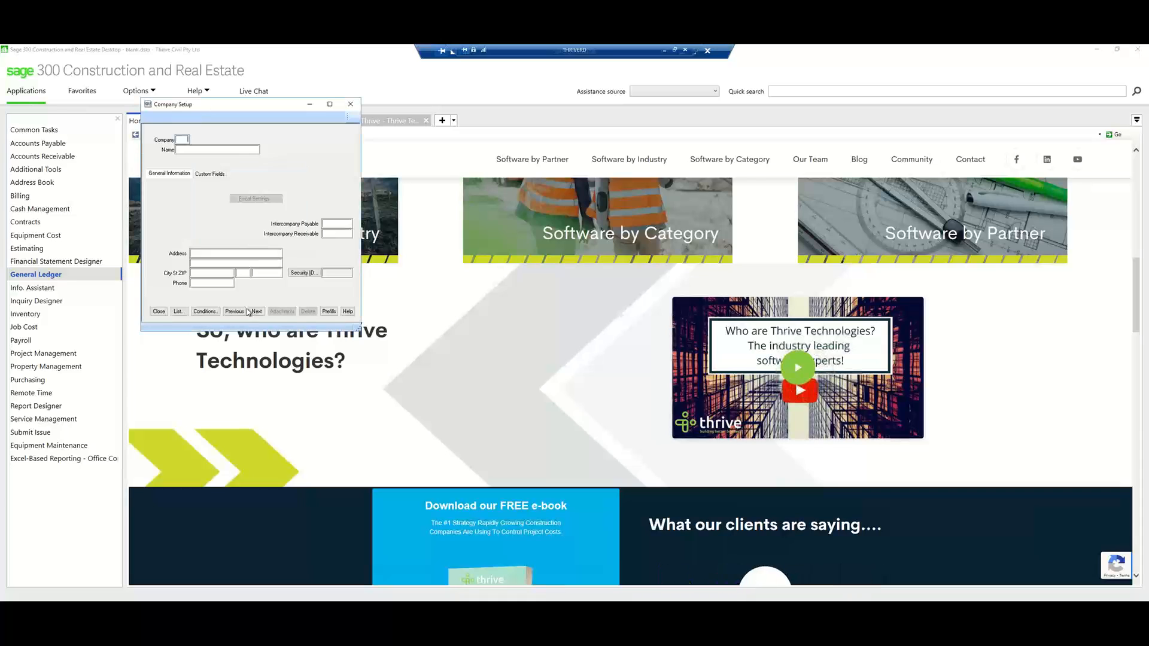
{"action": "left_click", "coordinate": [226, 341]}
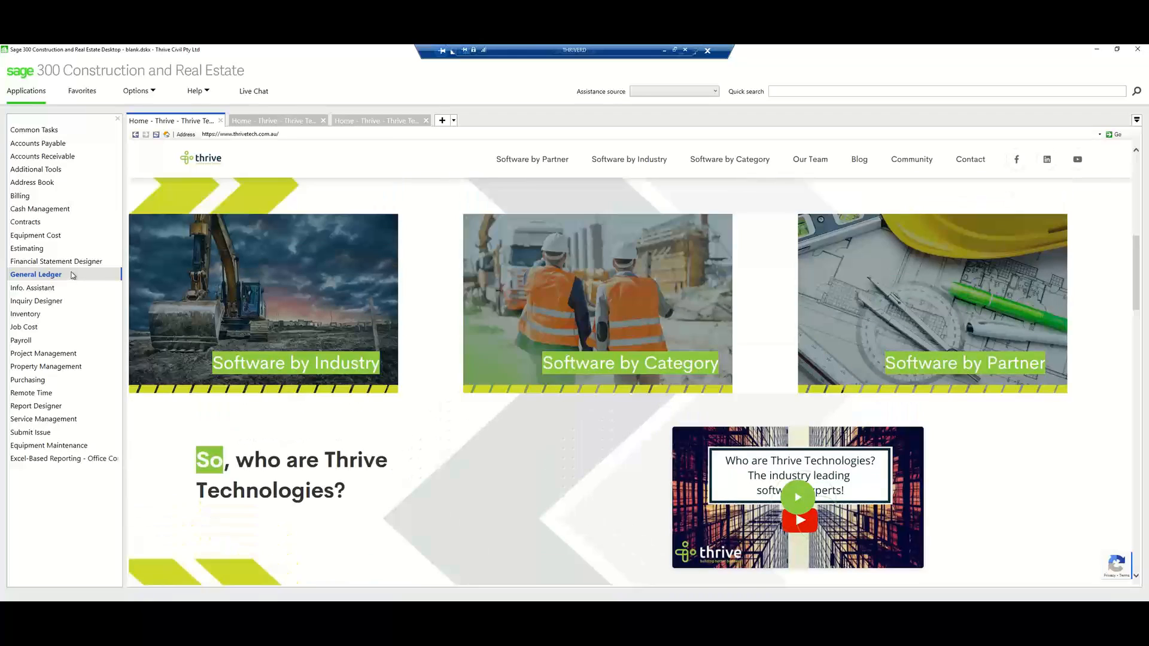
Step: Start a General Ledger prefix company with number 70 and the name "new company"
{"action": "left_click", "coordinate": [73, 274]}
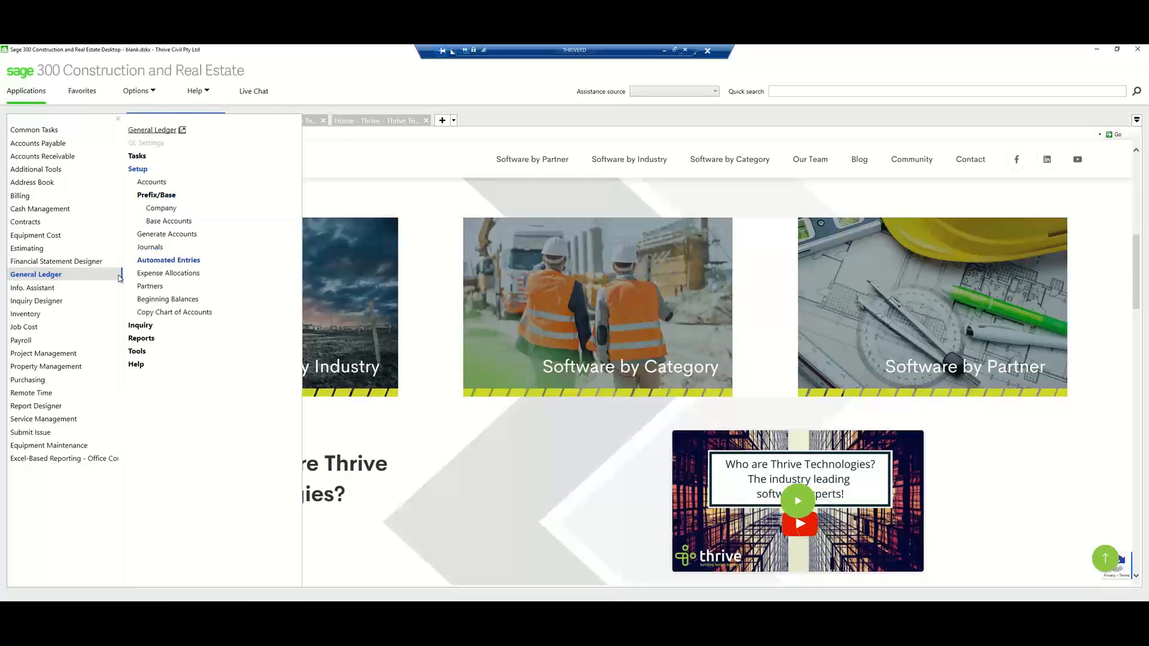
{"action": "left_click", "coordinate": [172, 208]}
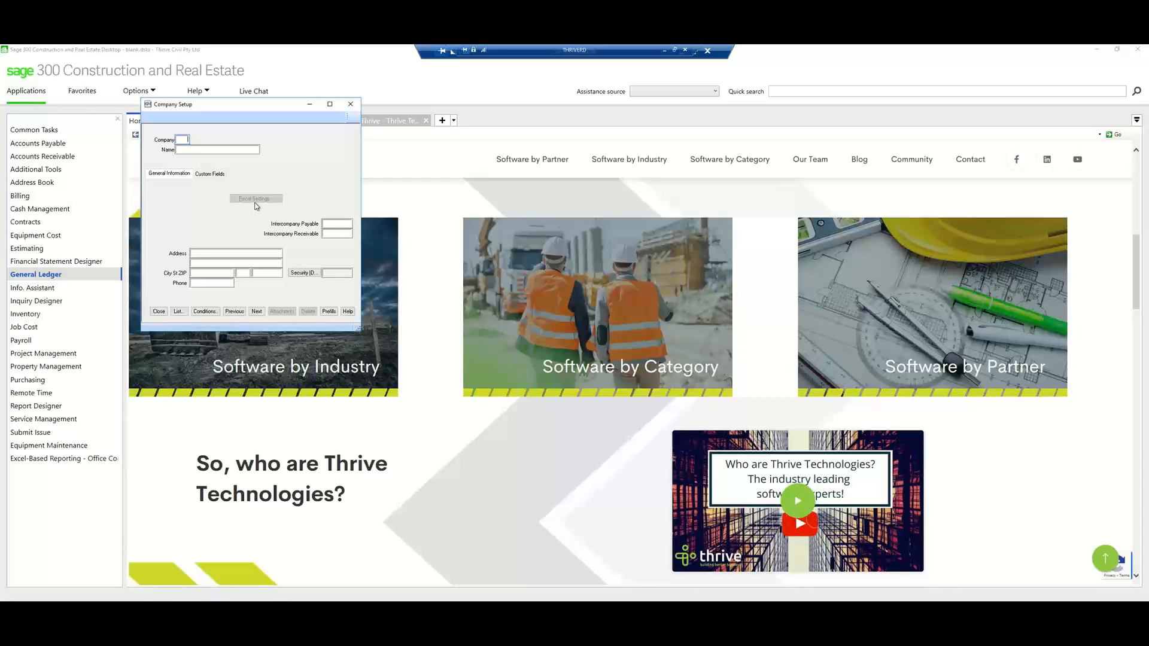
{"action": "type", "text": "7C"}
{"action": "key", "text": "Tab"}
{"action": "type", "text": "n"}
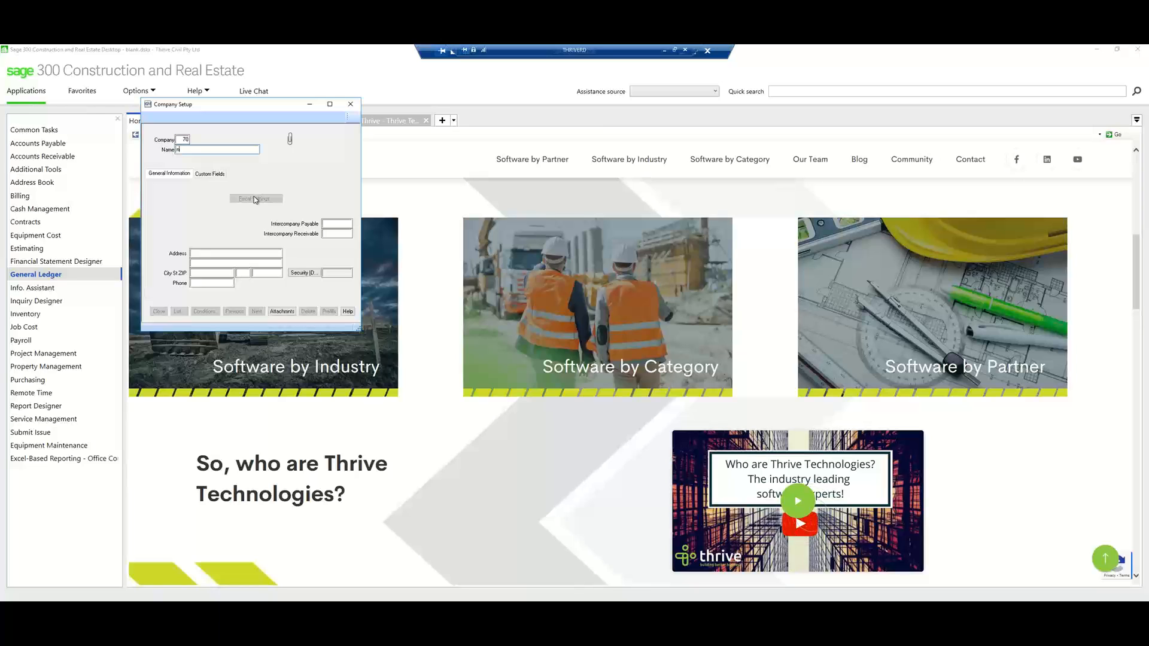
{"action": "type", "text": "ew company"}
{"action": "key", "text": "Tab"}
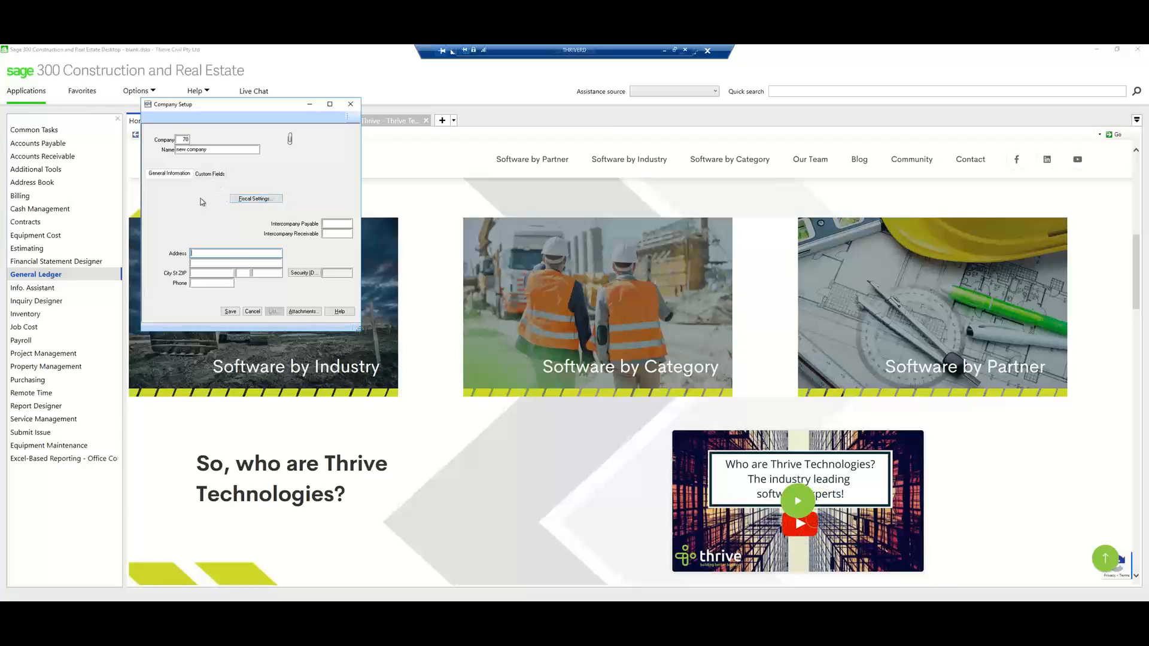
Step: Set company 70's period ending to 28-02-2022 and fiscal ending to 30-06-2022, and accept its calendar and fiscal settings
{"action": "left_click", "coordinate": [247, 199]}
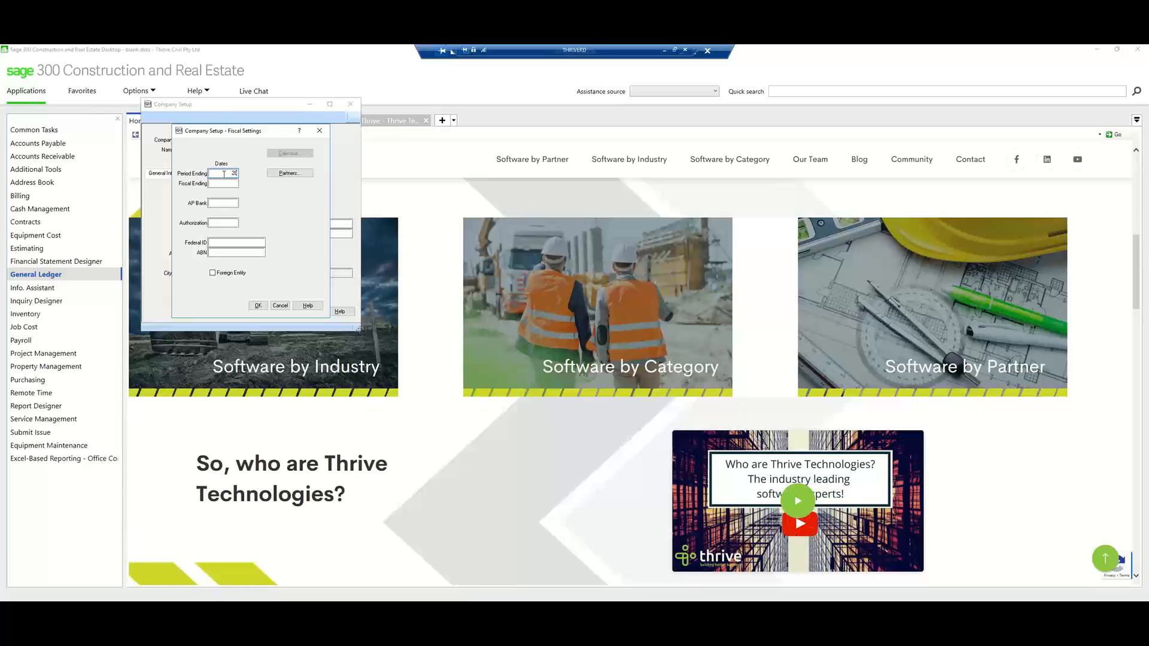
{"action": "type", "text": "2024"}
{"action": "key", "text": "Tab"}
{"action": "type", "text": "300620222"}
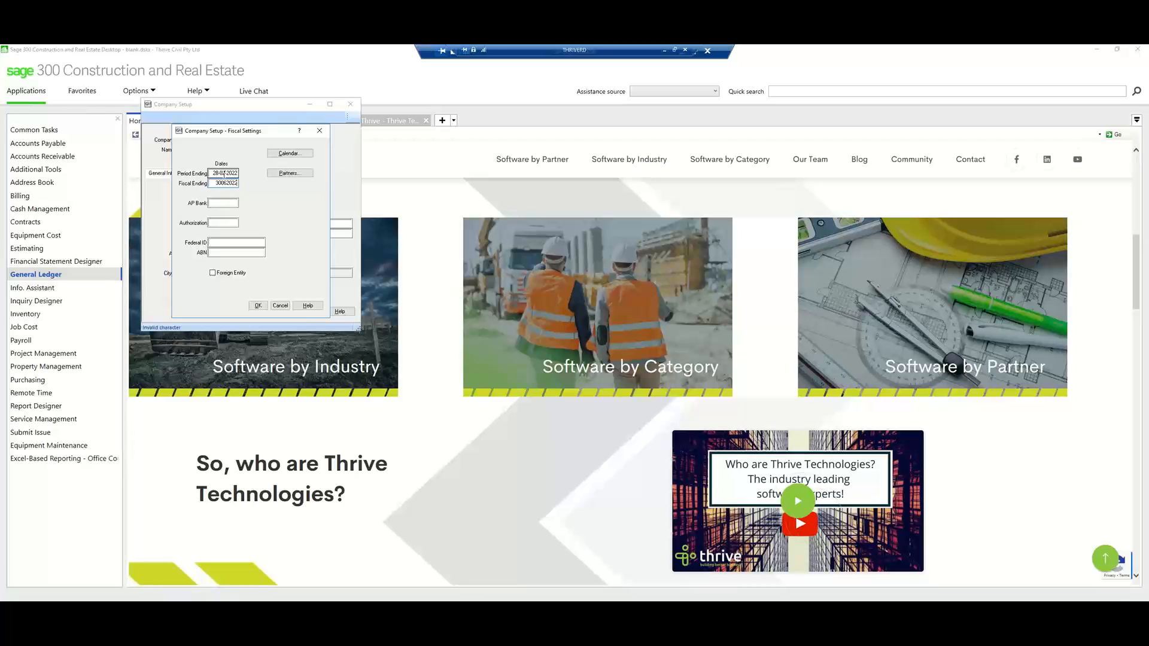
{"action": "key", "text": "Tab"}
{"action": "left_click", "coordinate": [292, 159]}
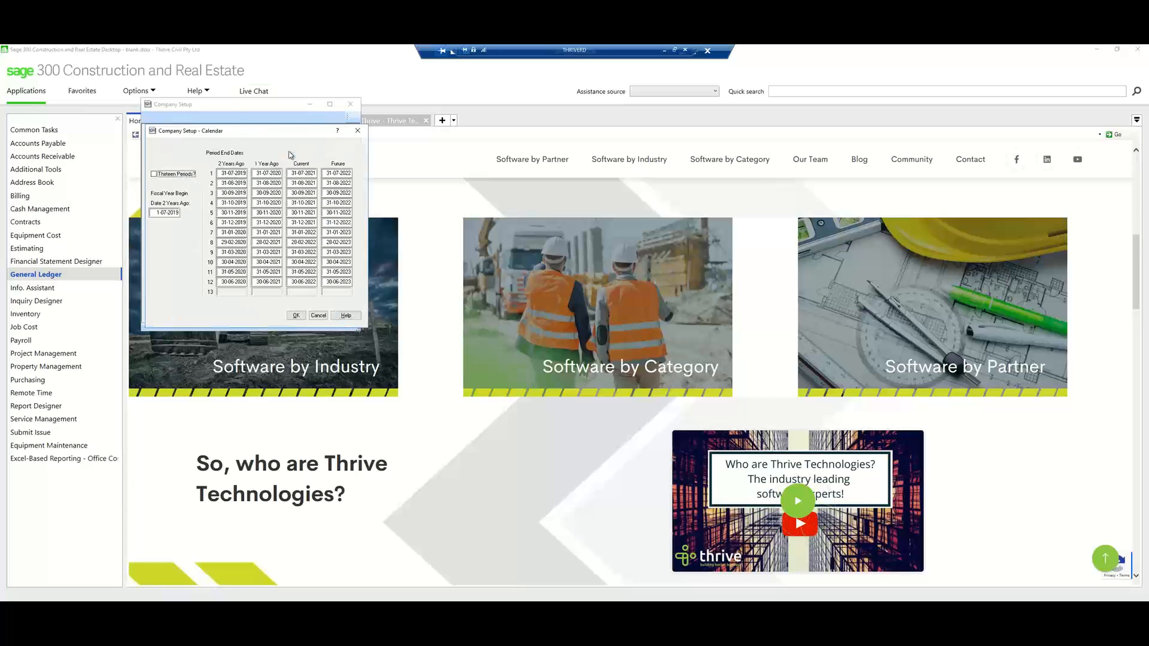
{"action": "left_click", "coordinate": [294, 314]}
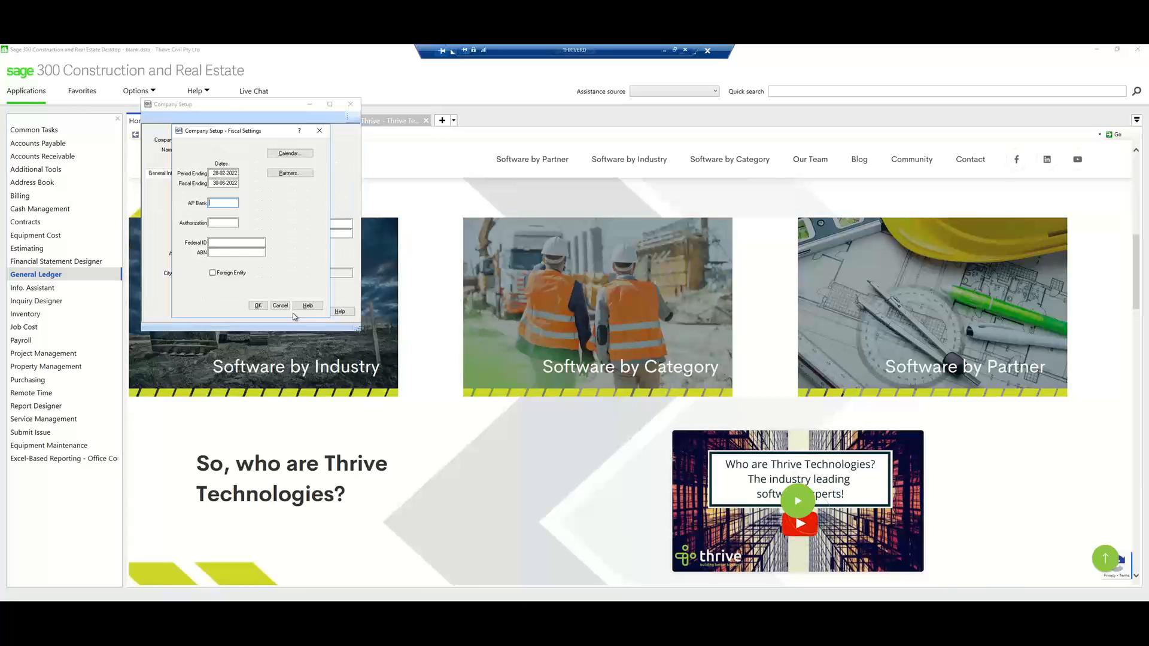
{"action": "left_click", "coordinate": [255, 305]}
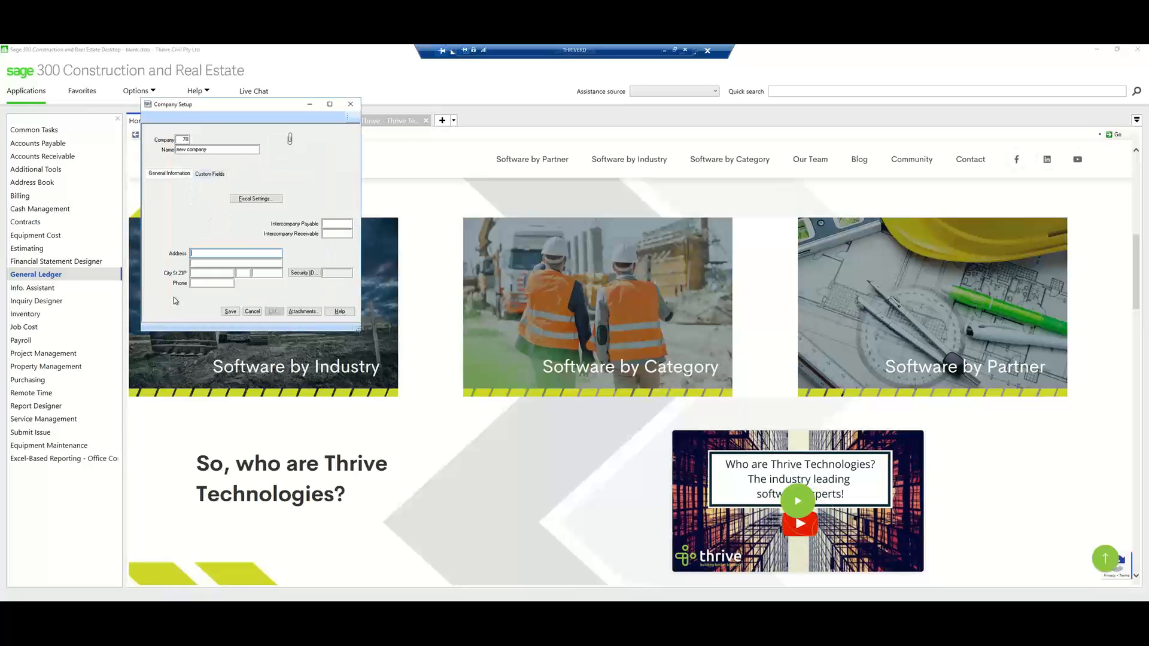
Step: Save company 70 and check it in the company list
{"action": "left_click", "coordinate": [230, 311]}
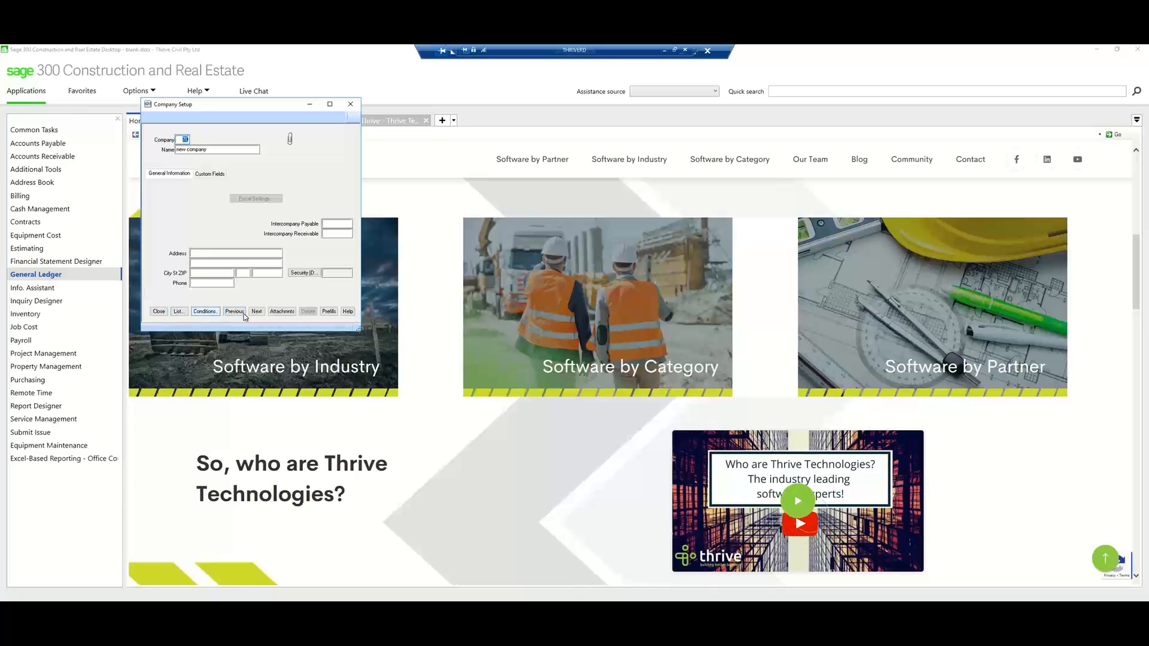
{"action": "left_click", "coordinate": [178, 311]}
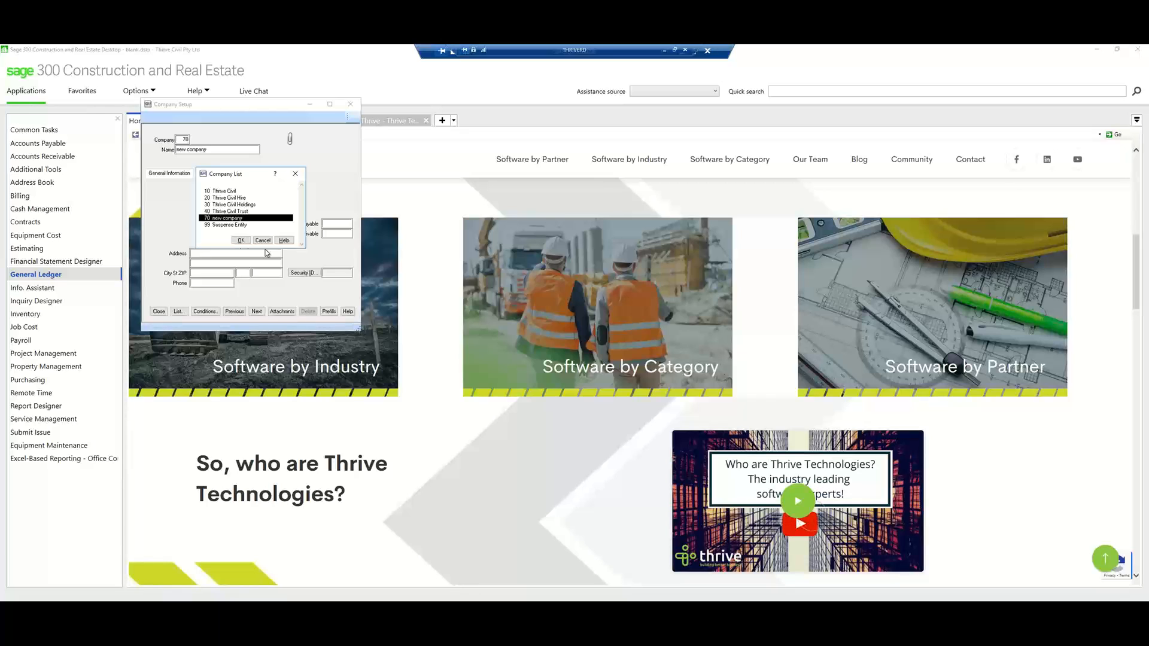
{"action": "left_click", "coordinate": [263, 241]}
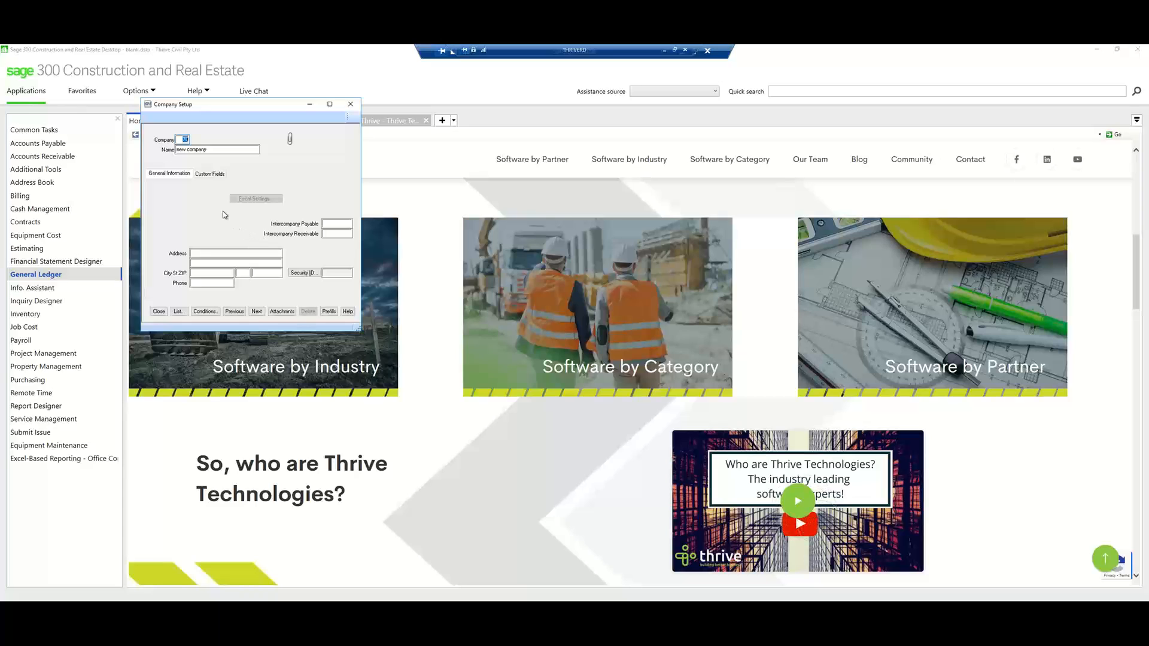
Step: Enter a prefix company numbered 1 with the name "test" and try to save it without fiscal settings
{"action": "type", "text": "1"}
{"action": "key", "text": "Tab"}
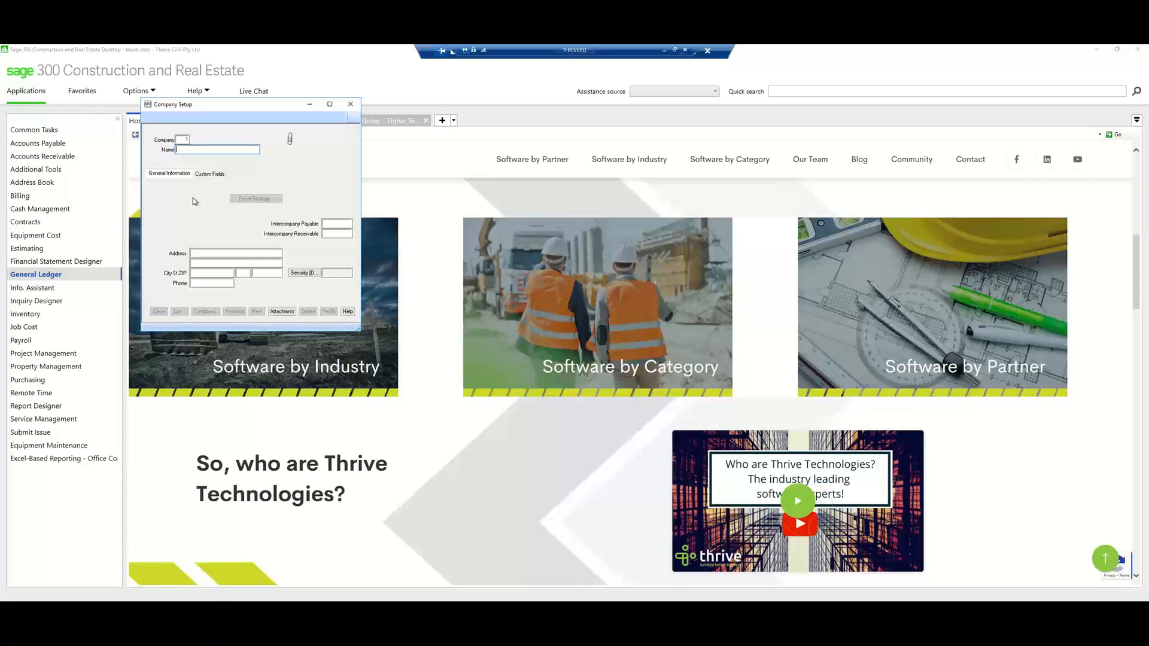
{"action": "type", "text": "test"}
{"action": "key", "text": "Tab"}
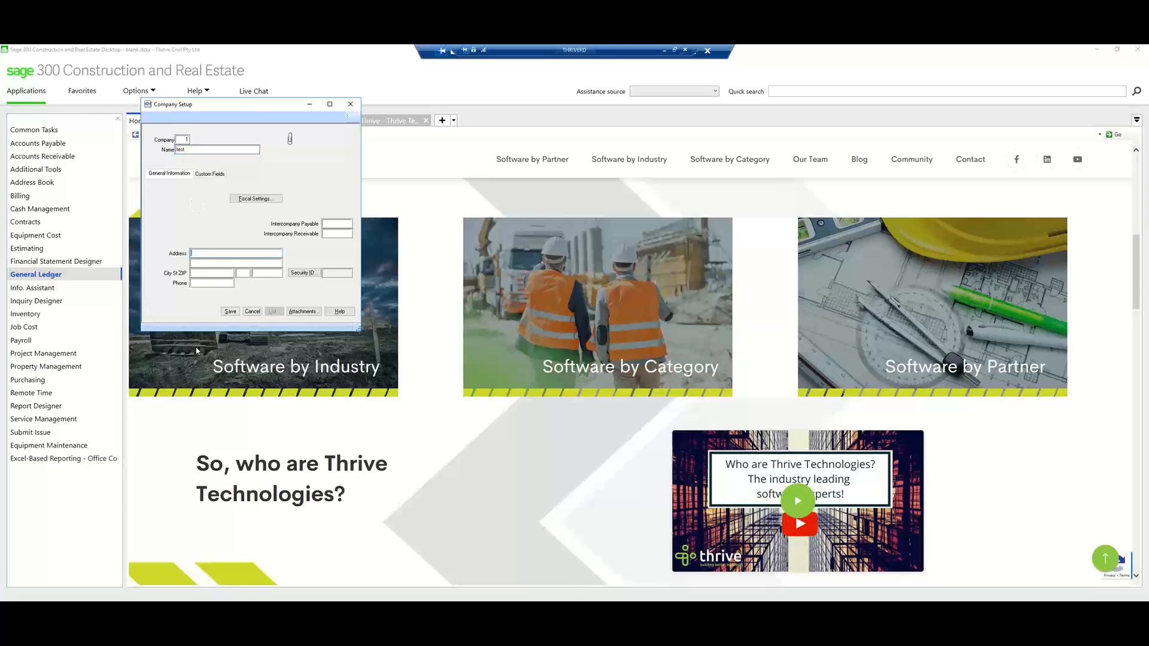
{"action": "left_click", "coordinate": [227, 312]}
{"action": "left_click", "coordinate": [597, 347]}
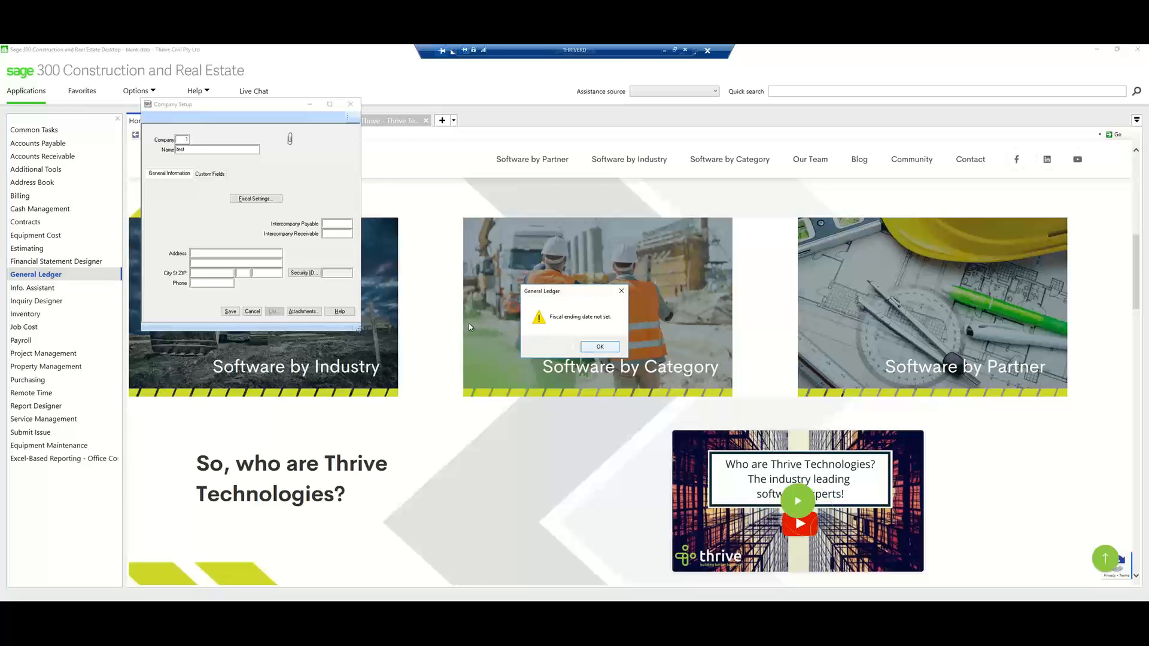
{"action": "left_click", "coordinate": [589, 349]}
Step: Set company 1's period ending to 28 February and fiscal ending to 30-06-2022, and save the company
{"action": "left_click", "coordinate": [252, 199]}
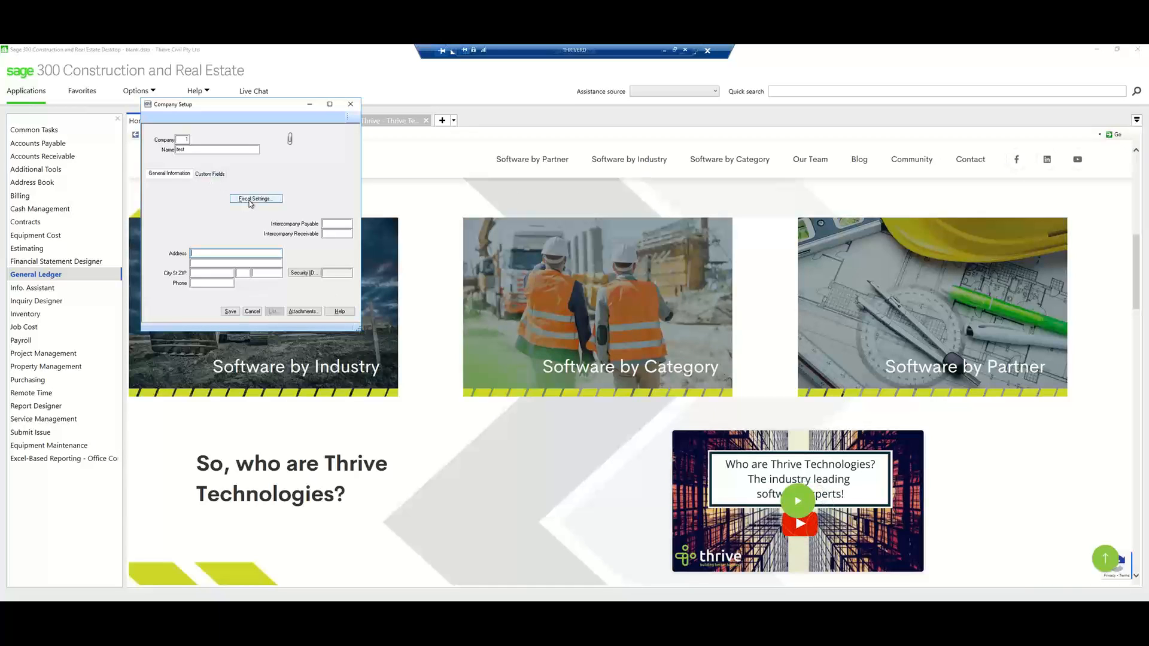
{"action": "left_click", "coordinate": [234, 183]}
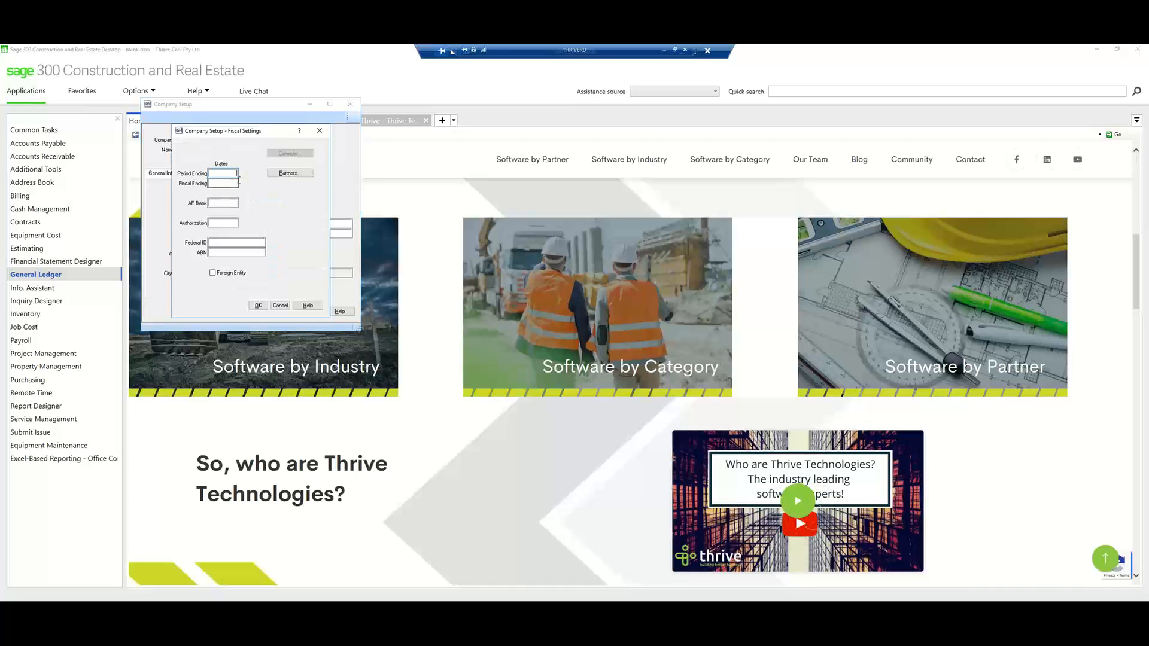
{"action": "type", "text": "28022024"}
{"action": "left_click", "coordinate": [220, 186]}
{"action": "type", "text": "30062022"}
{"action": "left_click", "coordinate": [258, 306]}
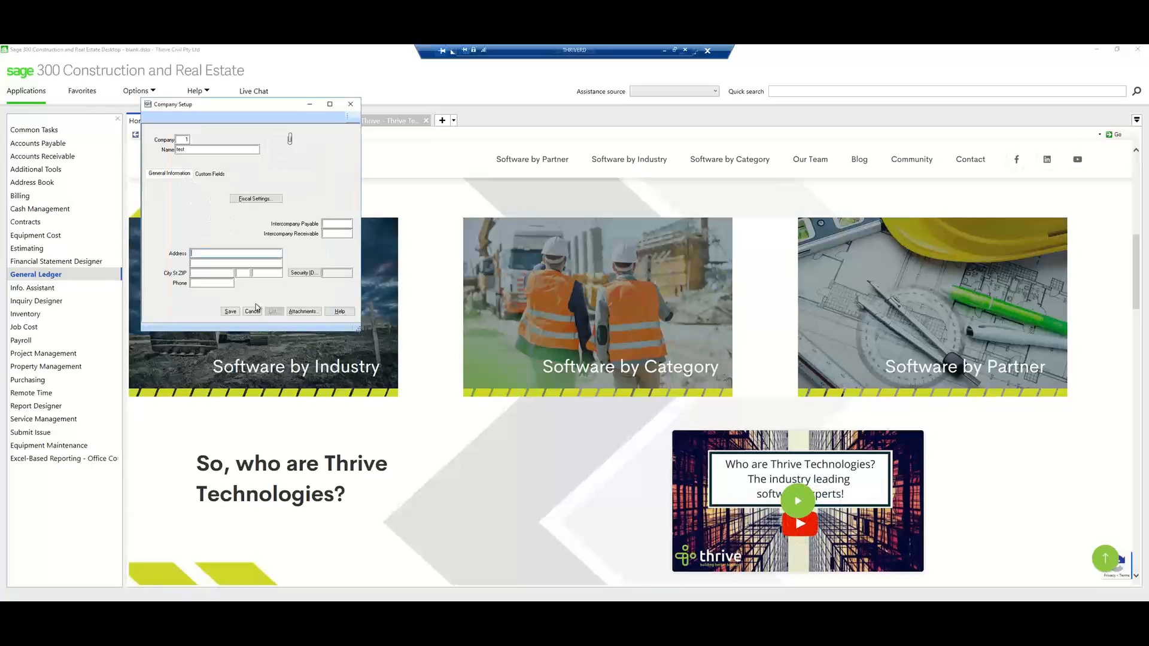
{"action": "left_click", "coordinate": [230, 312]}
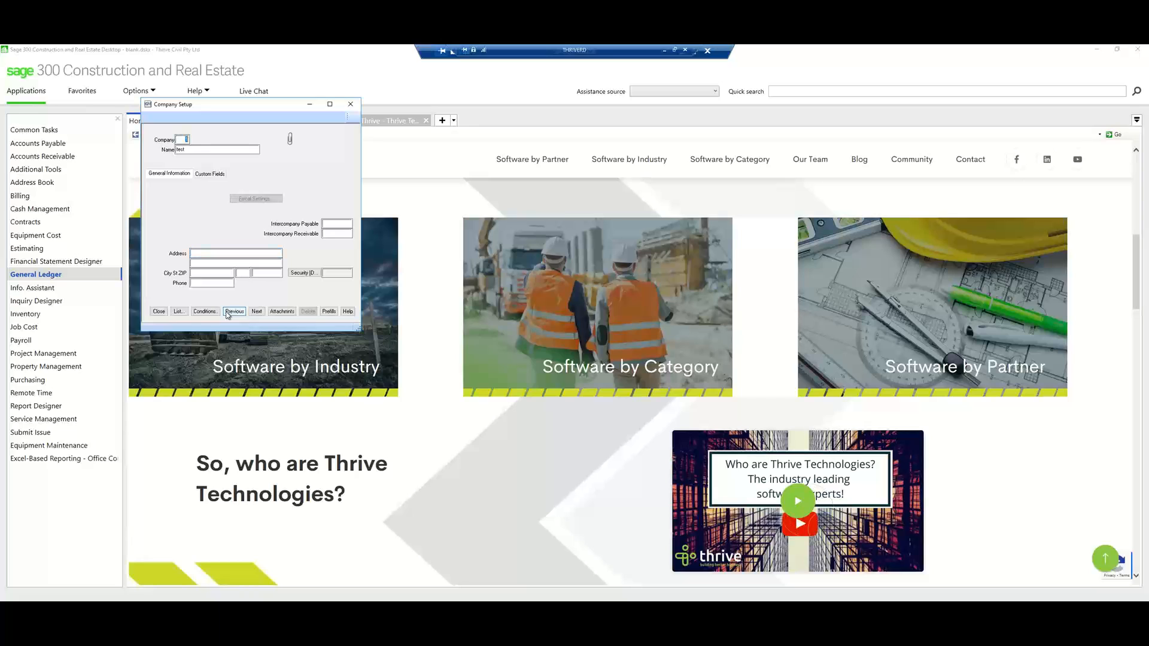
Step: Close the company setup and choose base accounts 10001.00 to 16803.00 for General Ledger account generation
{"action": "left_click", "coordinate": [179, 311]}
{"action": "left_click", "coordinate": [158, 316]}
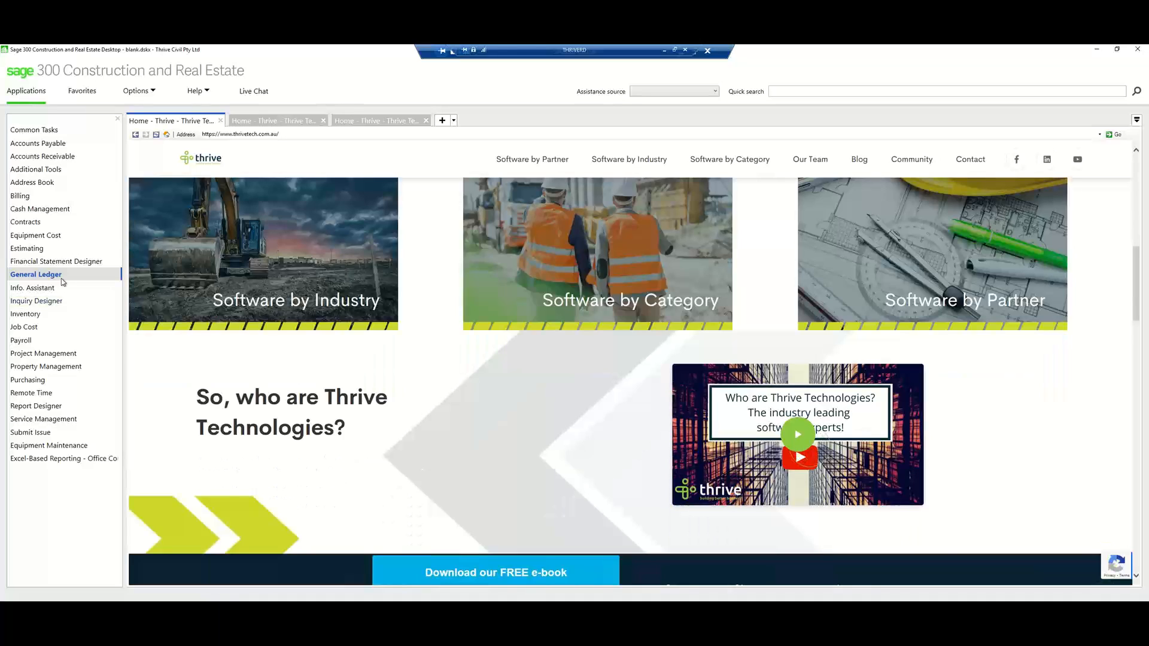
{"action": "left_click", "coordinate": [60, 276]}
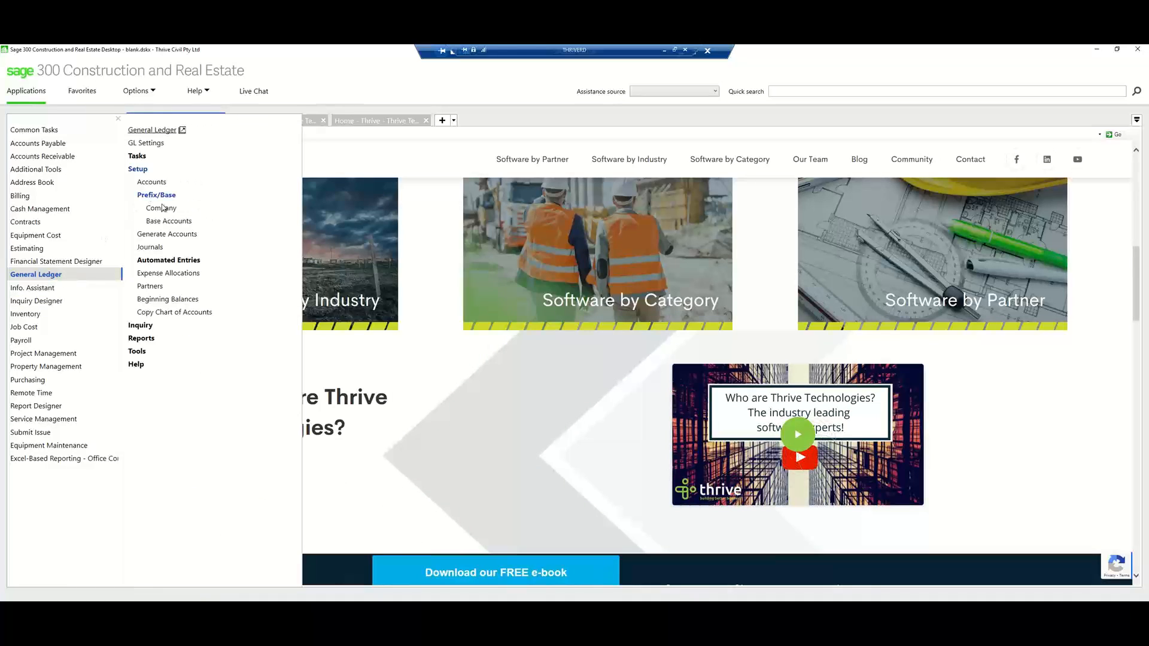
{"action": "left_click", "coordinate": [163, 210]}
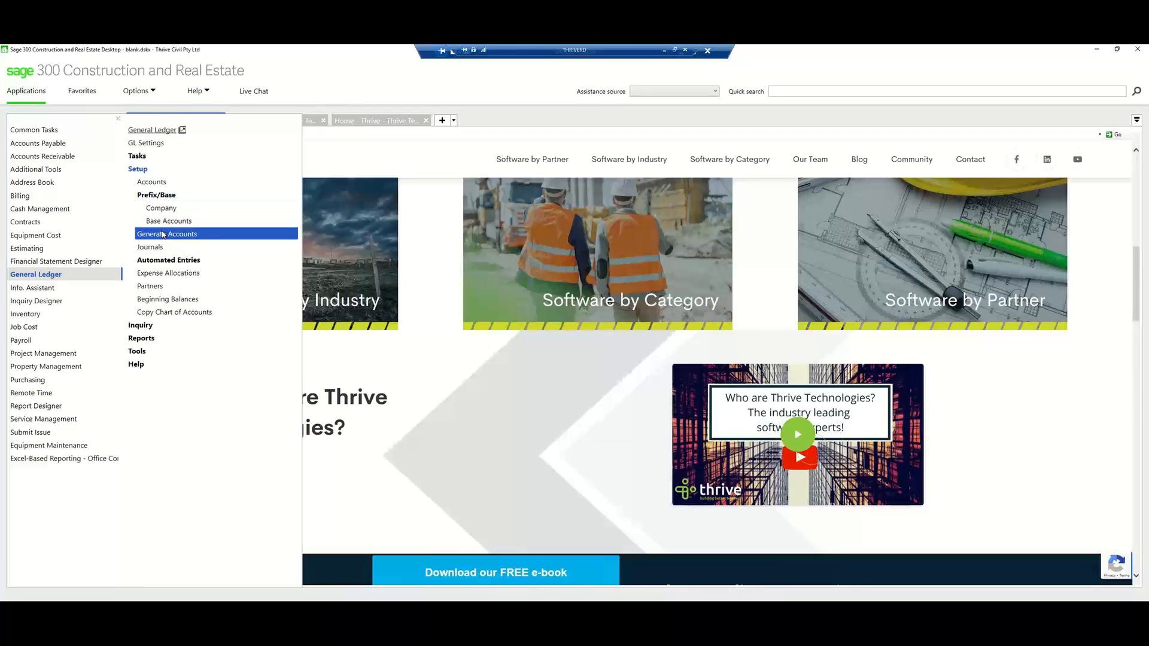
{"action": "left_click", "coordinate": [161, 235]}
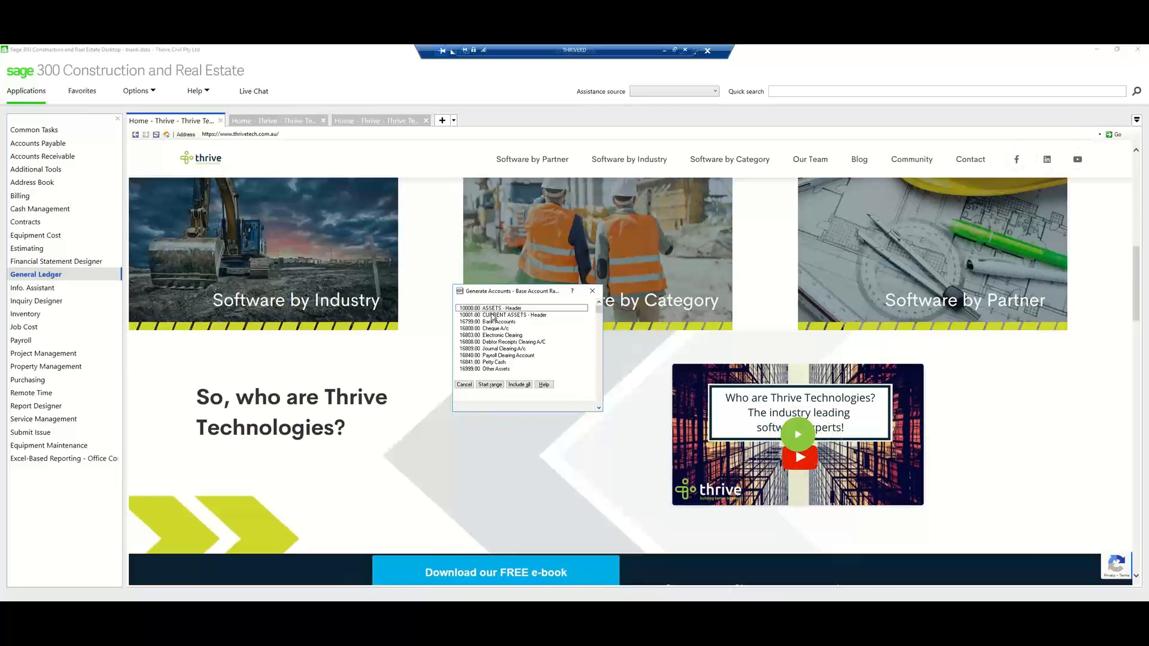
{"action": "left_click_drag", "start_coordinate": [494, 316], "coordinate": [490, 335]}
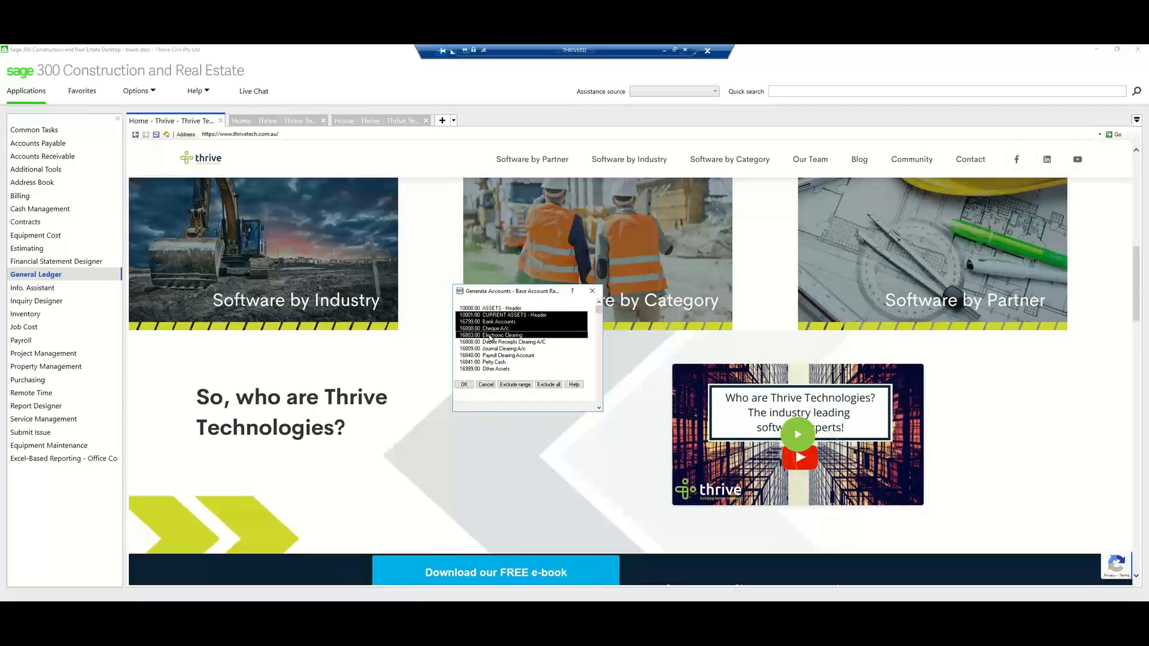
{"action": "left_click", "coordinate": [464, 385]}
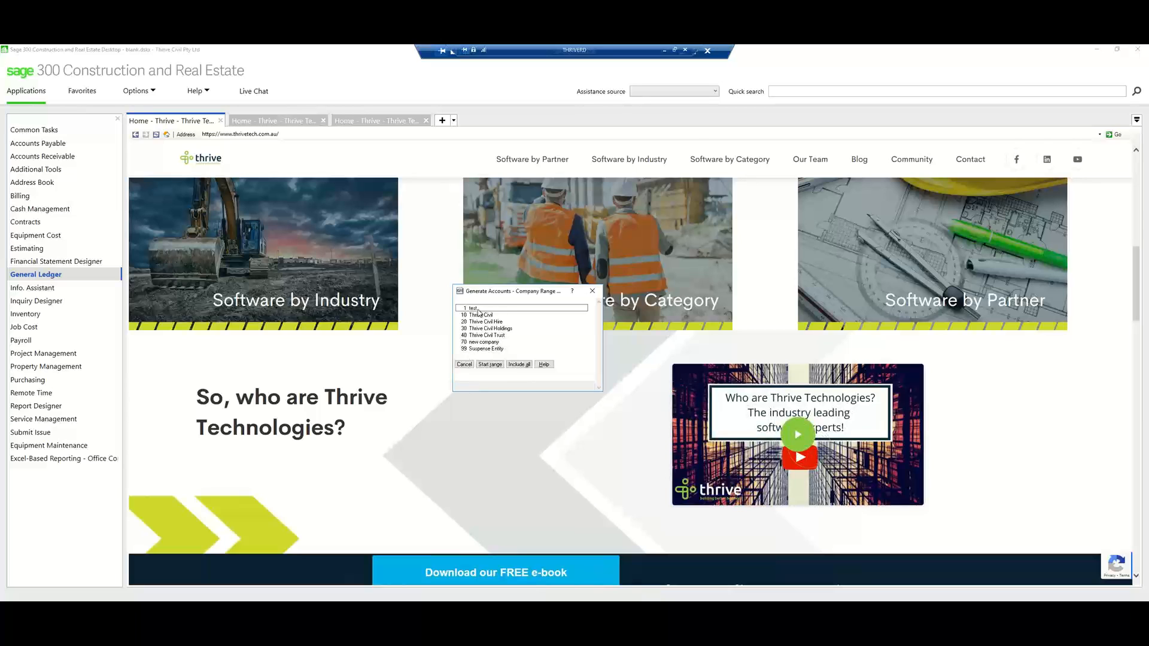
Step: Select company 70 for the account generation and start generating the accounts
{"action": "left_click", "coordinate": [472, 349]}
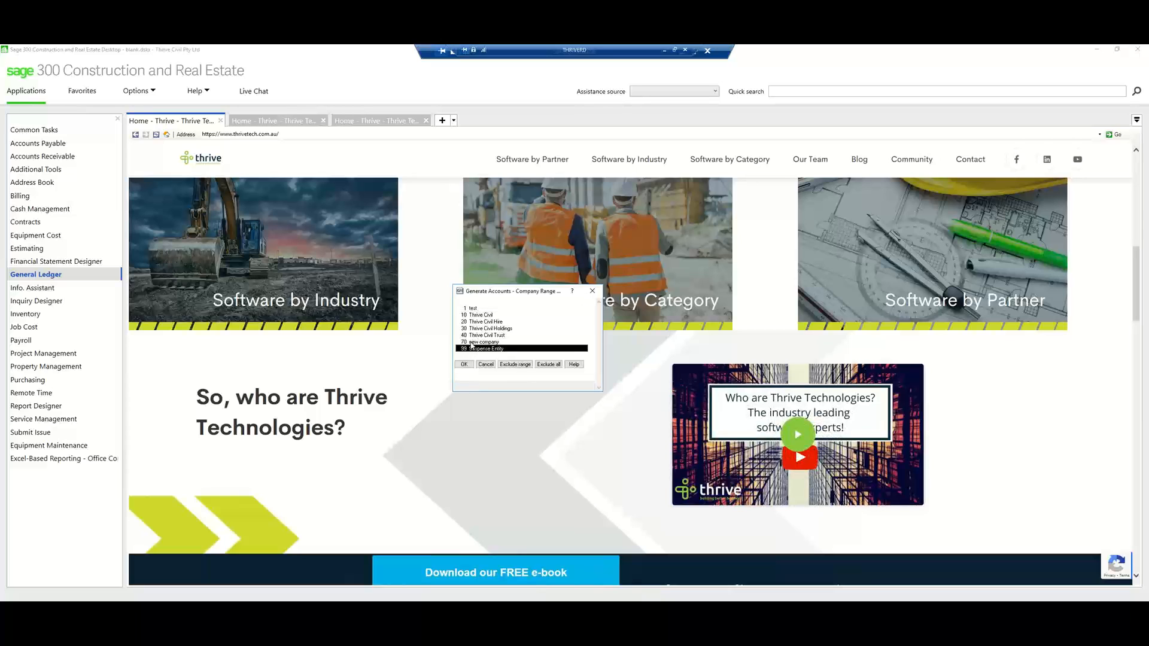
{"action": "double_click", "coordinate": [473, 342]}
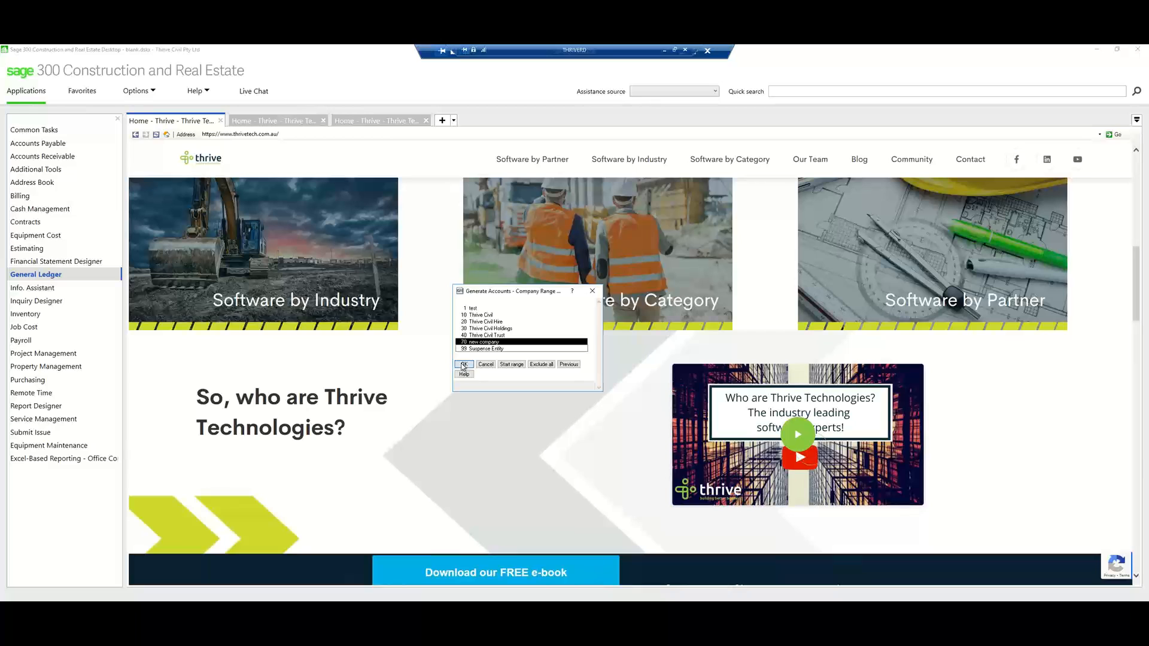
{"action": "left_click", "coordinate": [463, 365]}
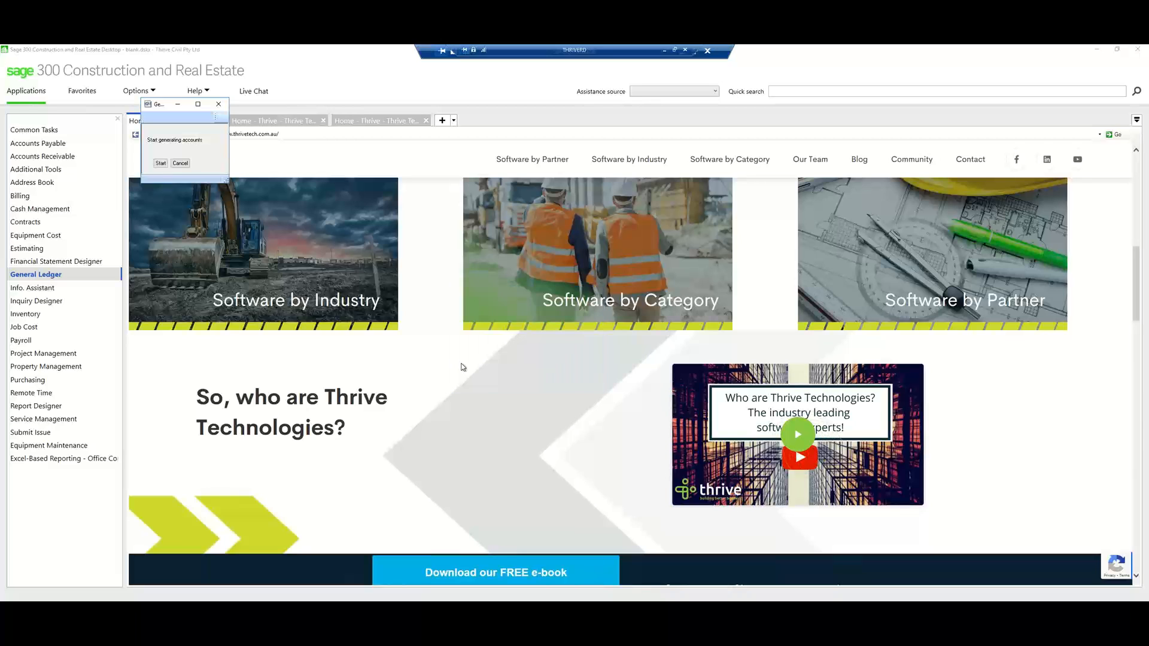
{"action": "left_click", "coordinate": [161, 163]}
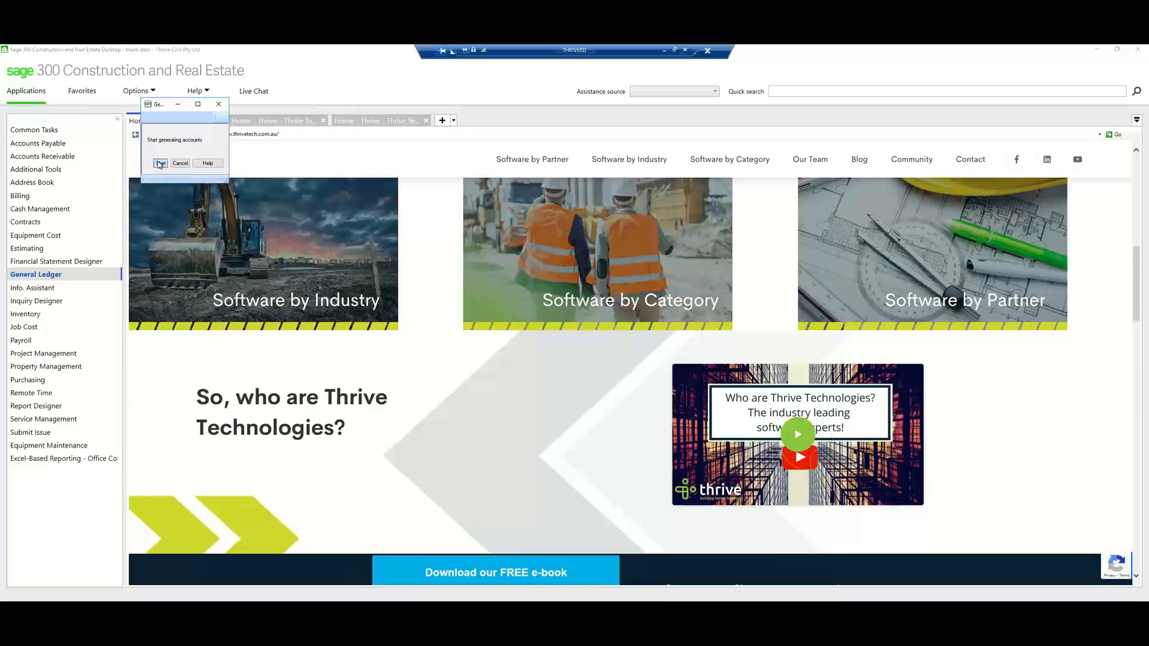
{"action": "left_click", "coordinate": [48, 274]}
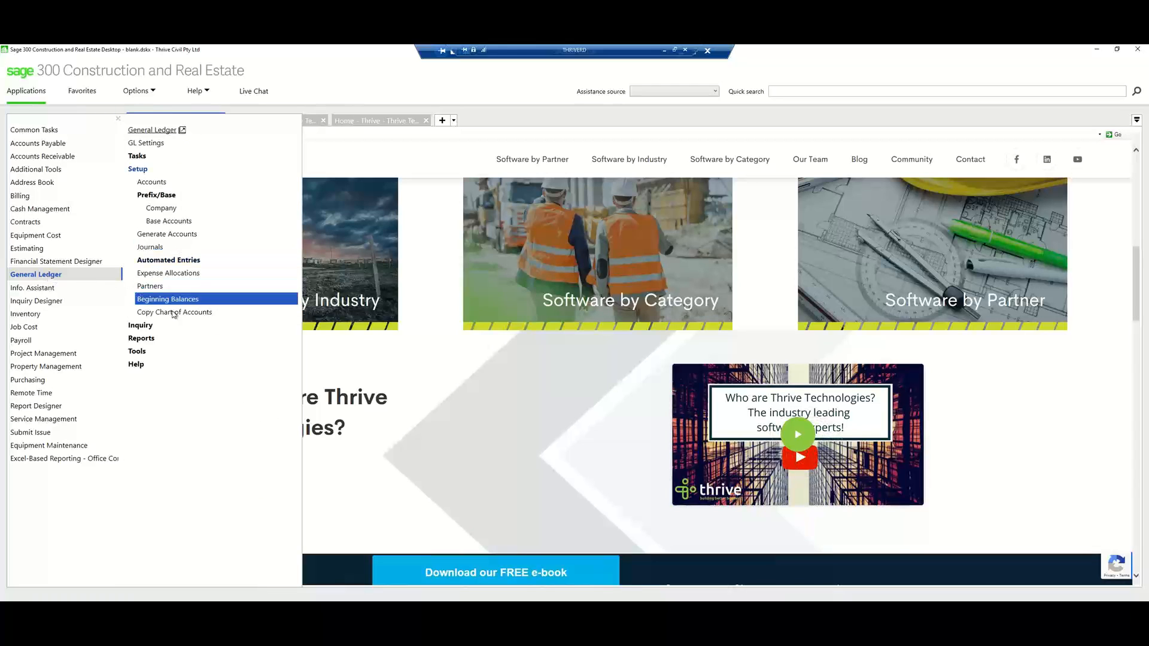
{"action": "left_click", "coordinate": [185, 239]}
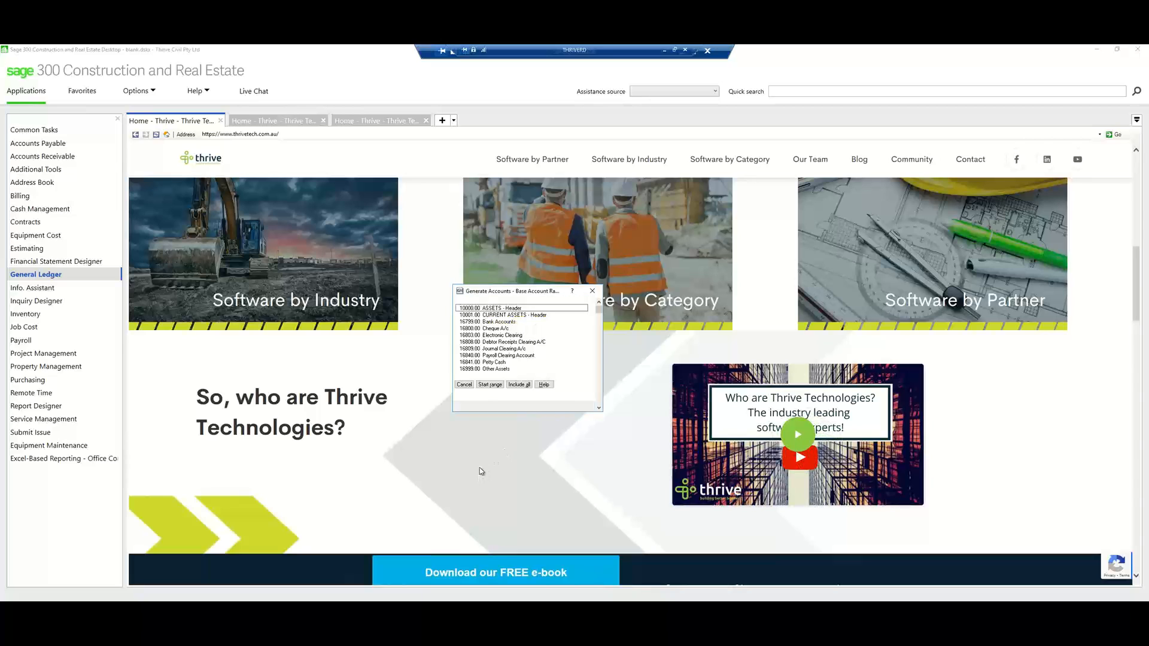
{"action": "left_click", "coordinate": [519, 385]}
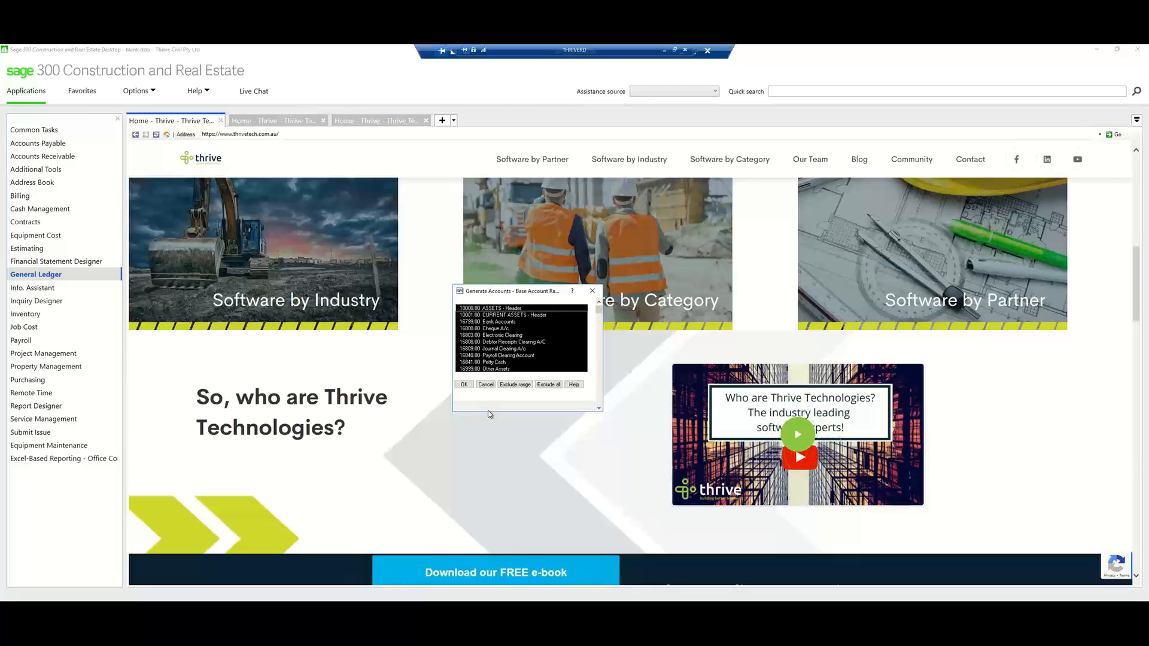
{"action": "scroll", "coordinate": [491, 409], "scroll_direction": "down", "scroll_amount": 2}
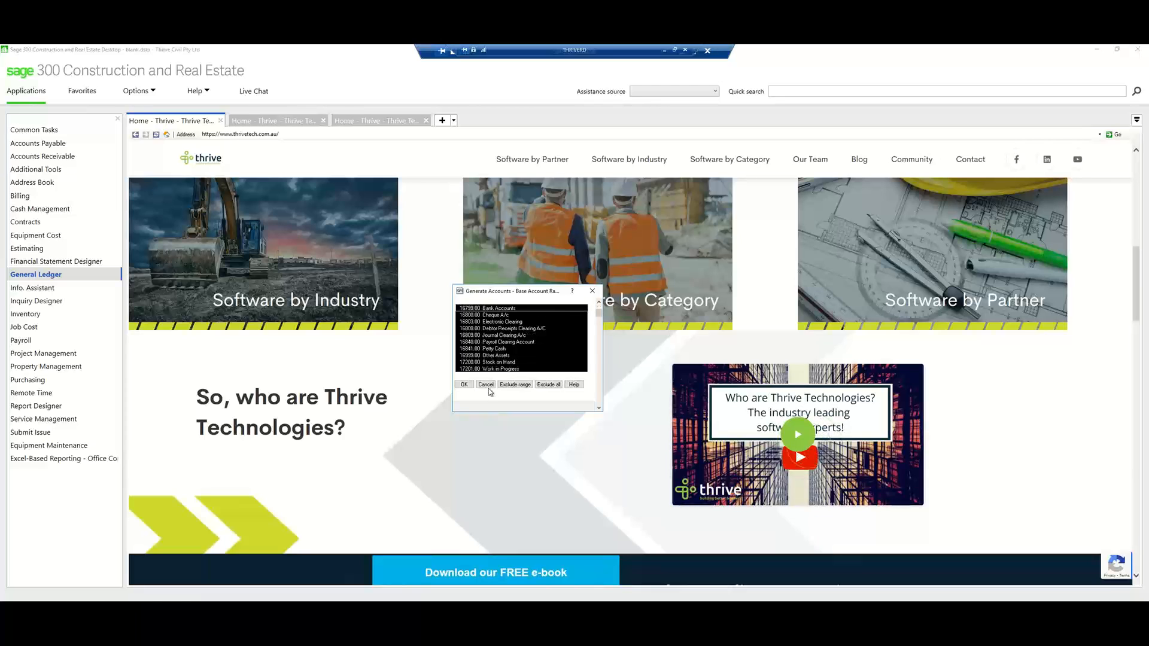
{"action": "left_click", "coordinate": [486, 385]}
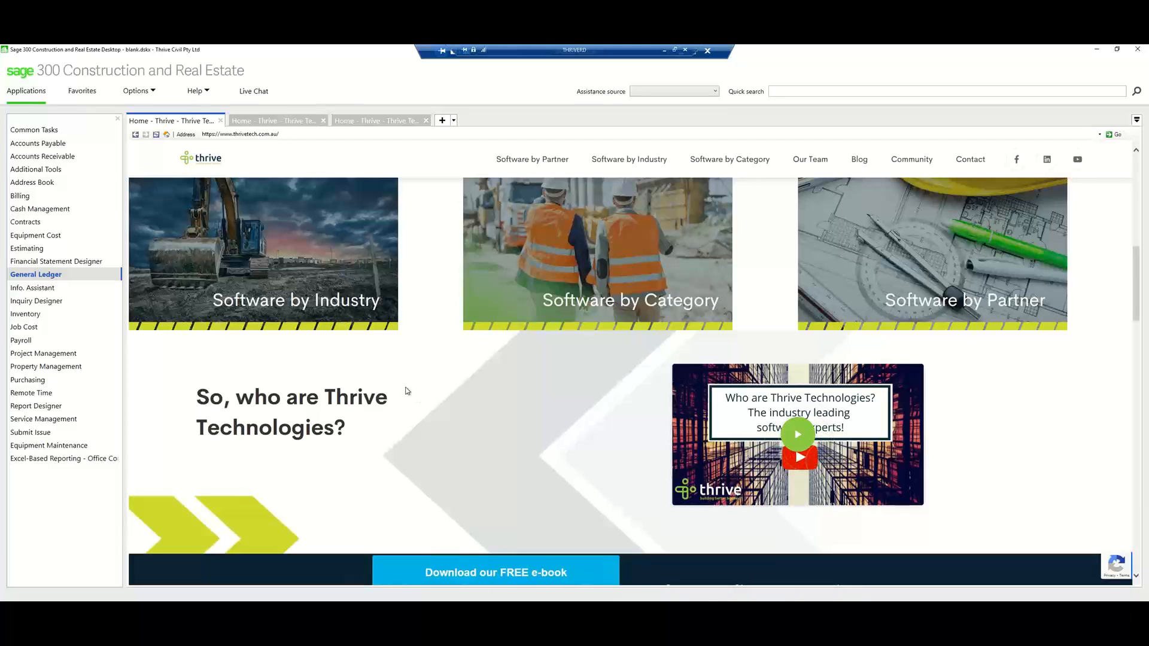
Step: In Financial Statement Designer, set up prefix group 70 as a custom prefix group with a company name as its description
{"action": "left_click", "coordinate": [51, 259]}
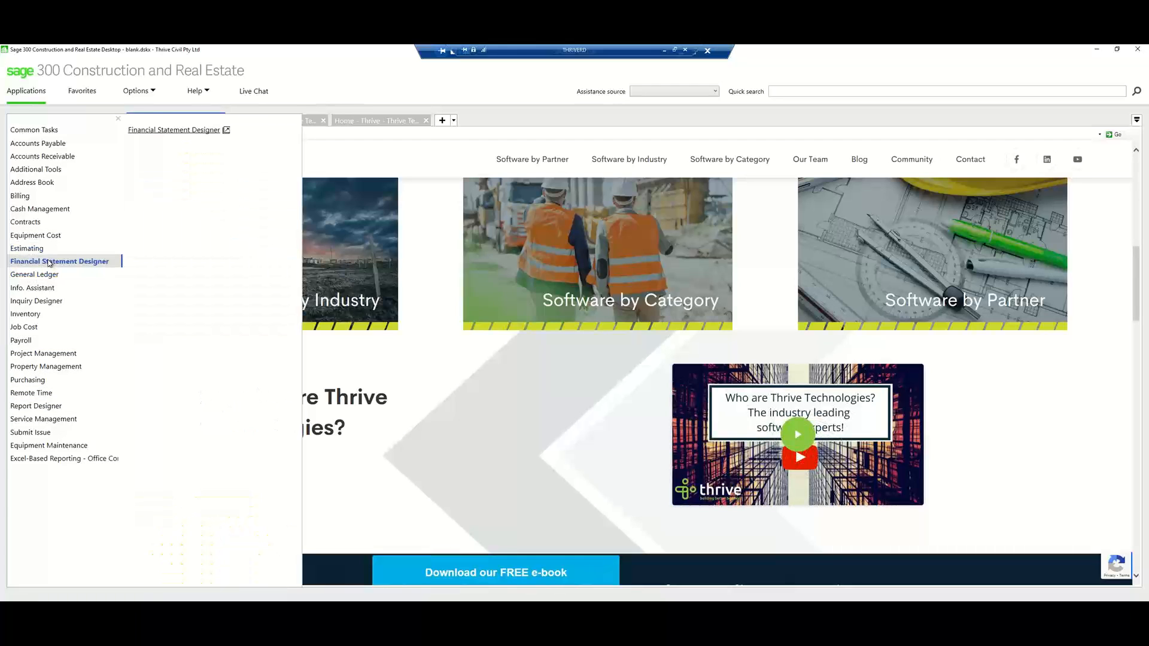
{"action": "left_click", "coordinate": [170, 133]}
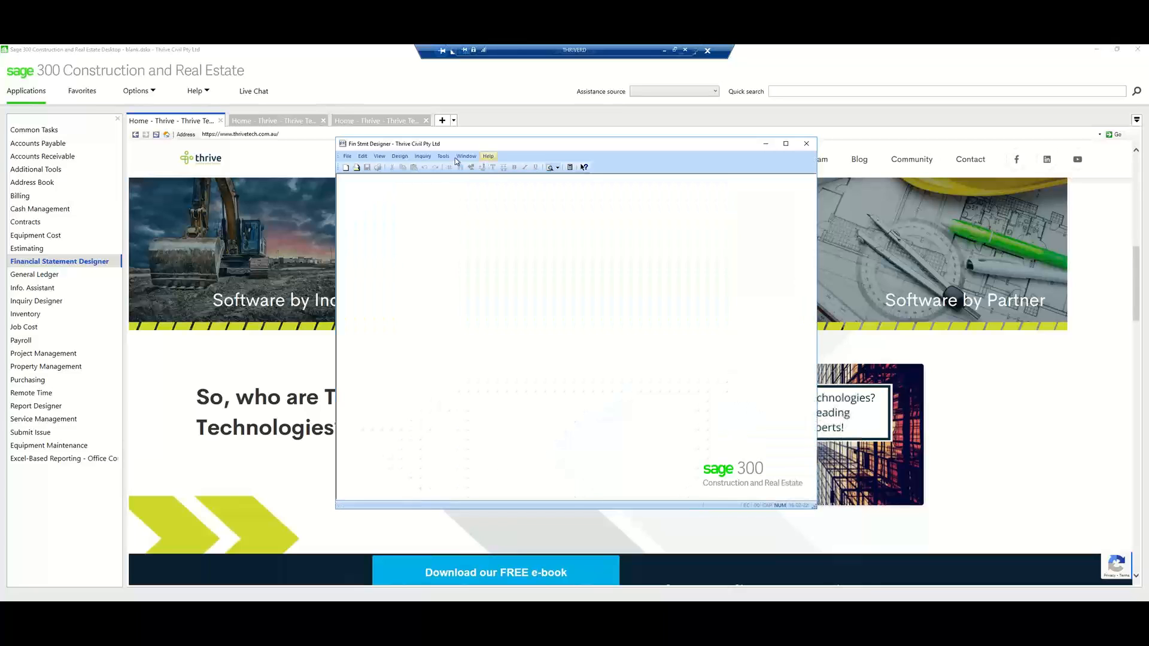
{"action": "left_click", "coordinate": [443, 157]}
{"action": "left_click", "coordinate": [455, 205]}
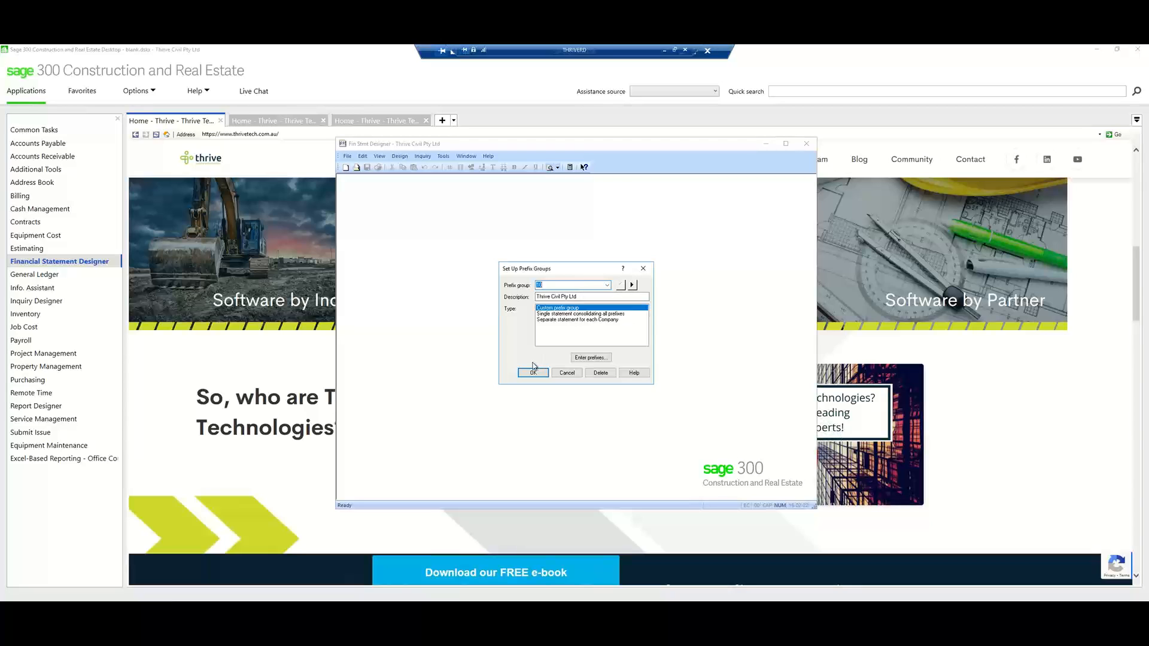
{"action": "type", "text": "70"}
{"action": "key", "text": "Tab"}
{"action": "type", "text": "janelles company"}
{"action": "left_click", "coordinate": [581, 314]}
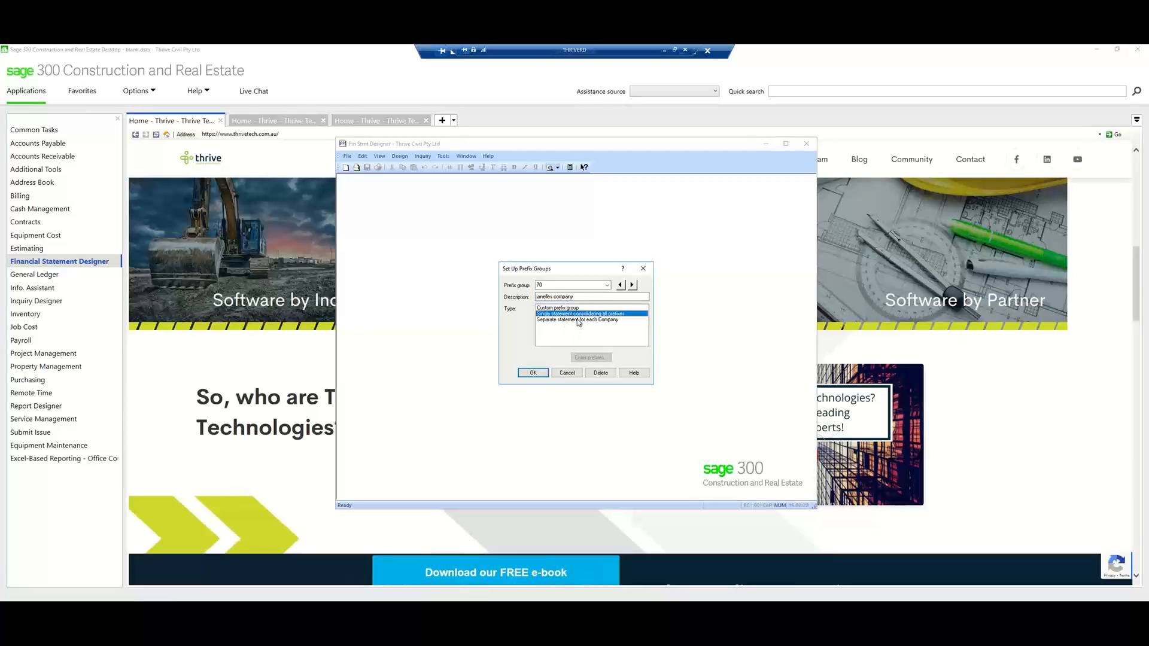
{"action": "left_click", "coordinate": [578, 321]}
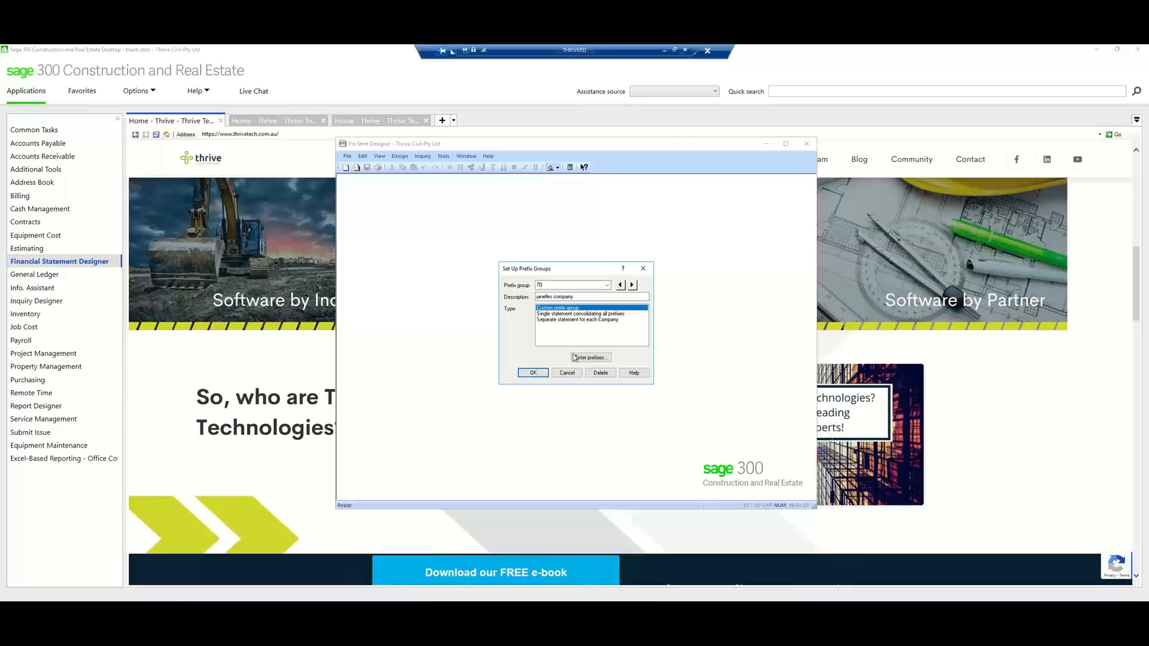
Step: Add company prefix 70 to prefix group 70, using a single statement consolidating the specified prefixes
{"action": "left_click", "coordinate": [578, 358]}
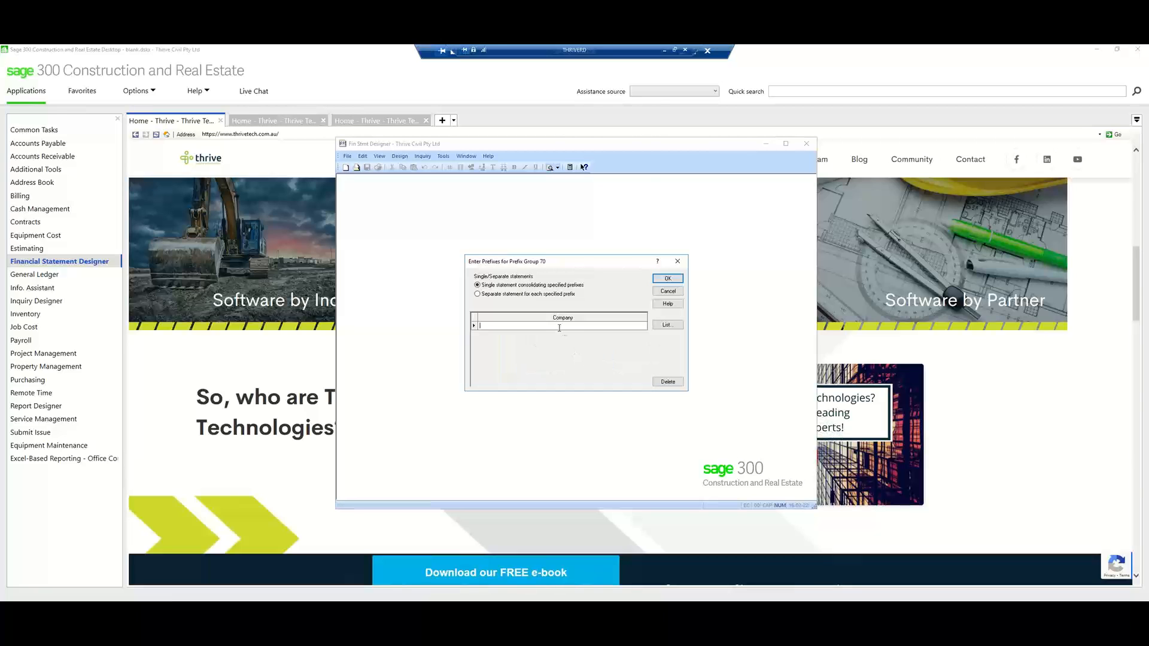
{"action": "left_click", "coordinate": [659, 328]}
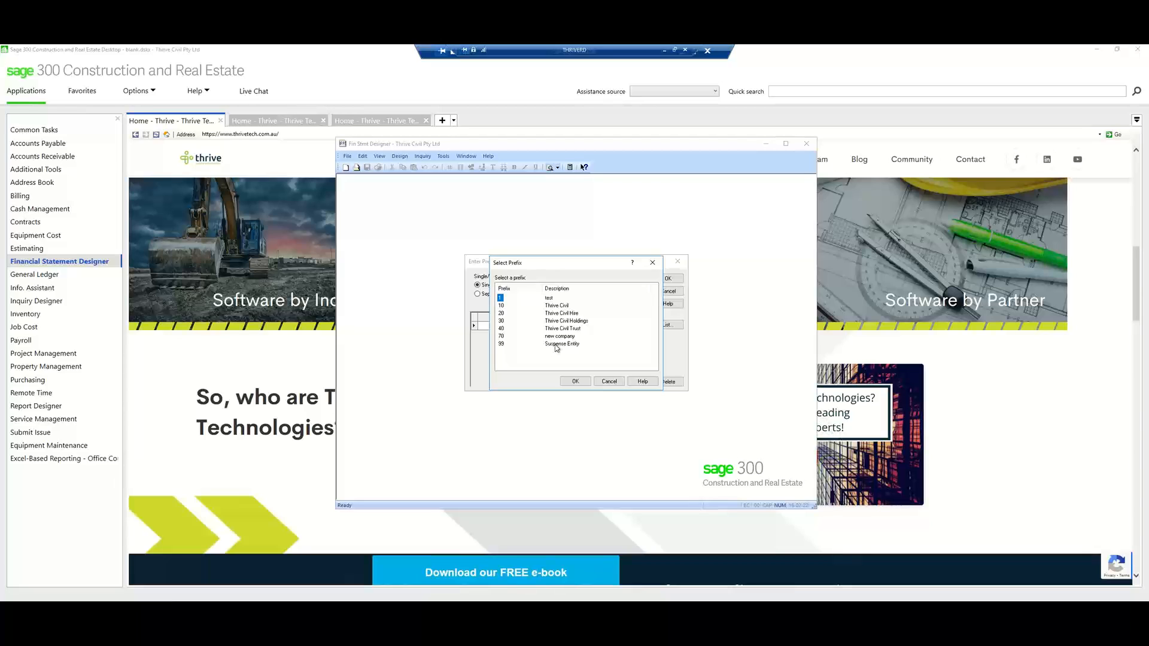
{"action": "left_click", "coordinate": [558, 337]}
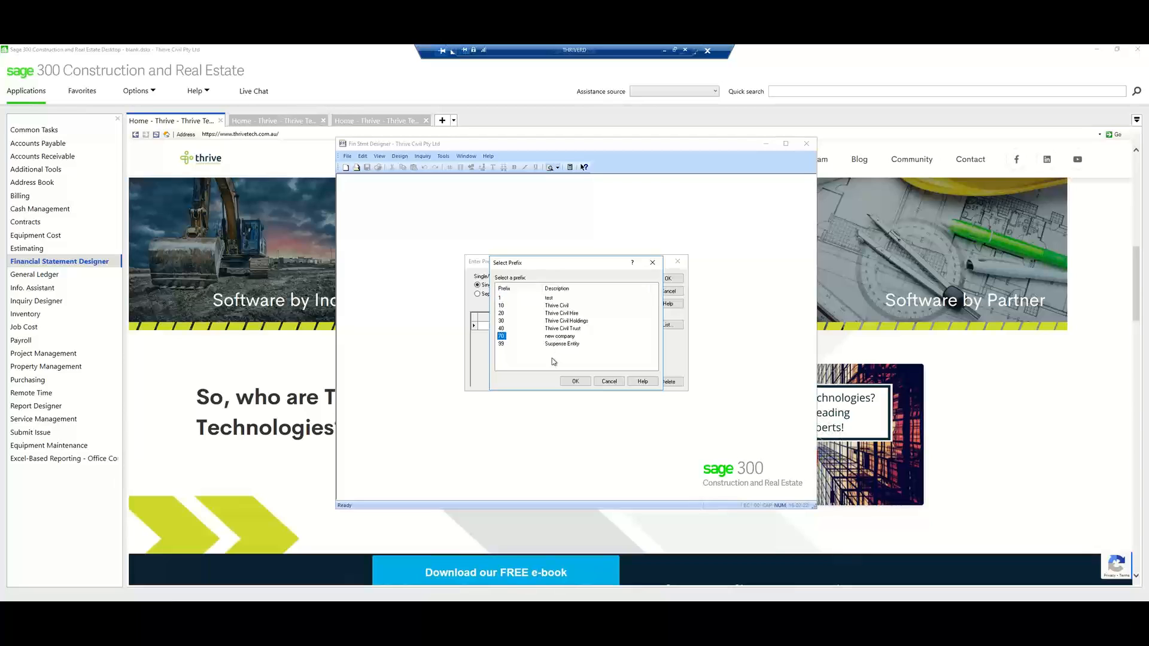
{"action": "left_click", "coordinate": [573, 382]}
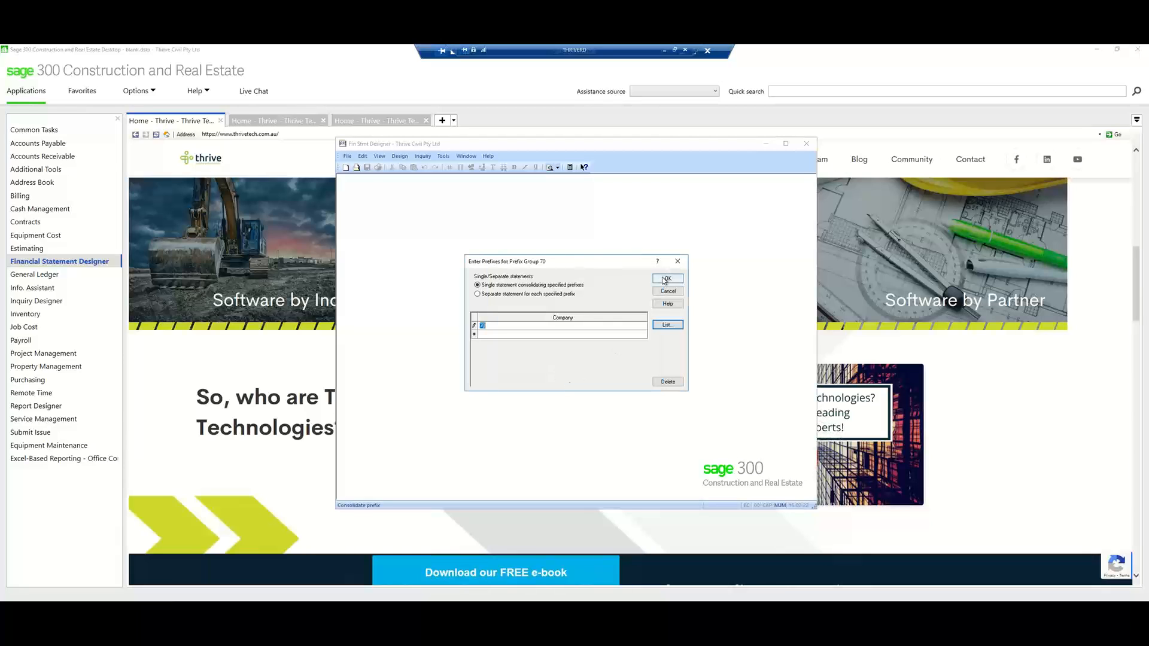
{"action": "left_click", "coordinate": [666, 277]}
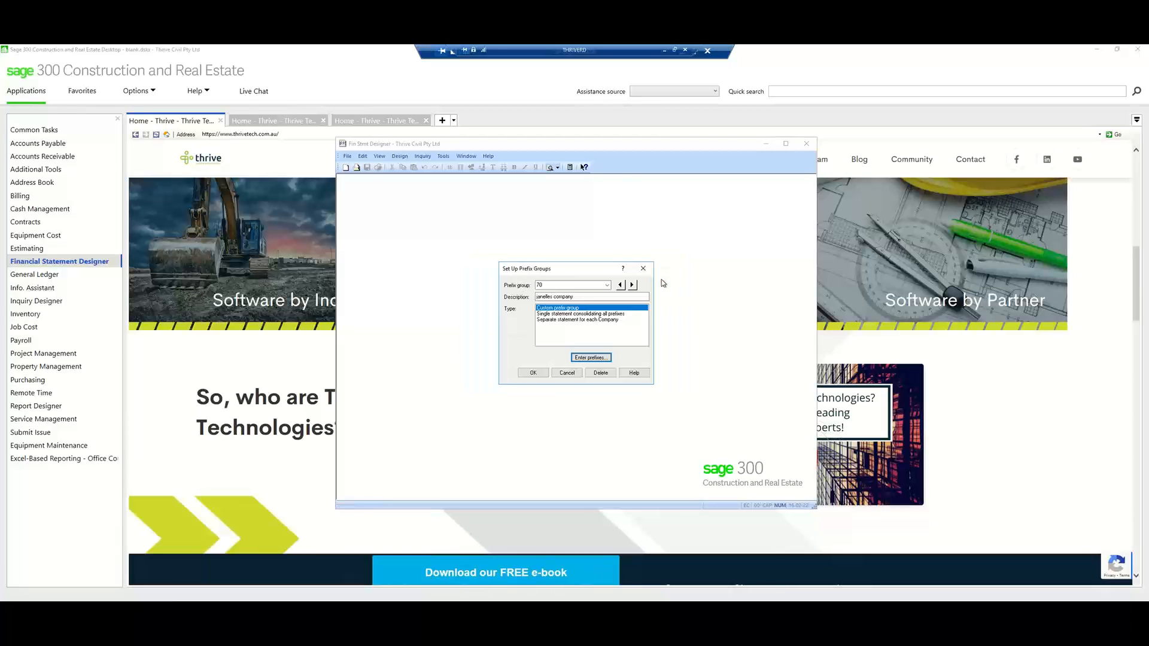
Step: Add company 70 to the CONSOL prefix group and accept the prefix group setup
{"action": "left_click", "coordinate": [607, 285]}
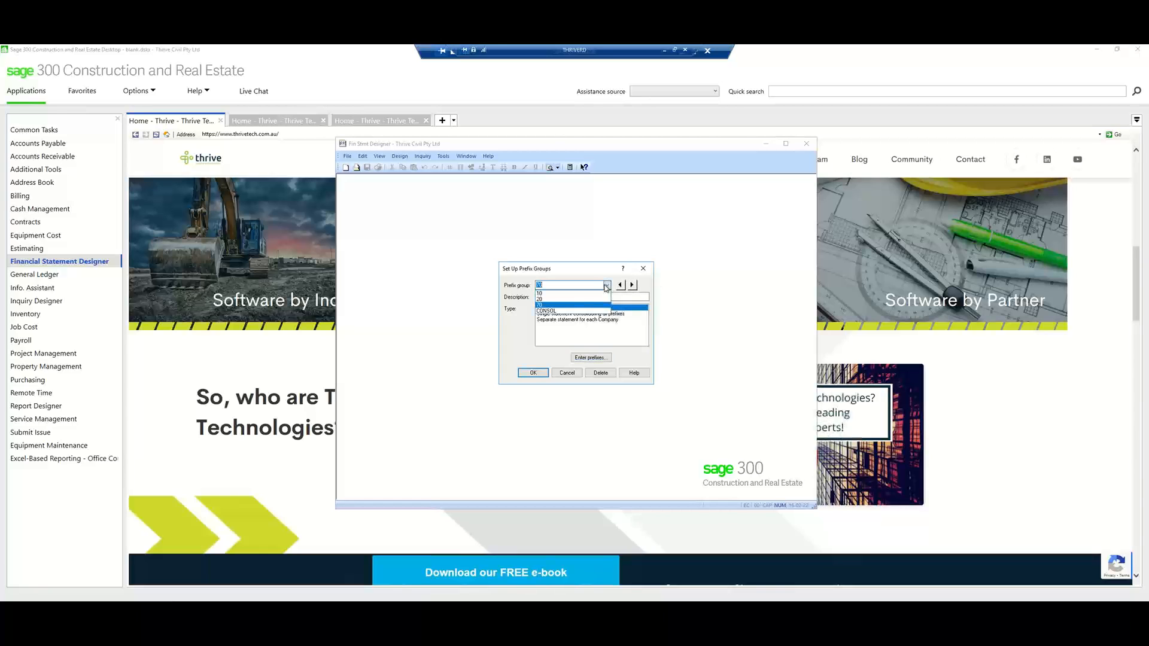
{"action": "left_click", "coordinate": [566, 310]}
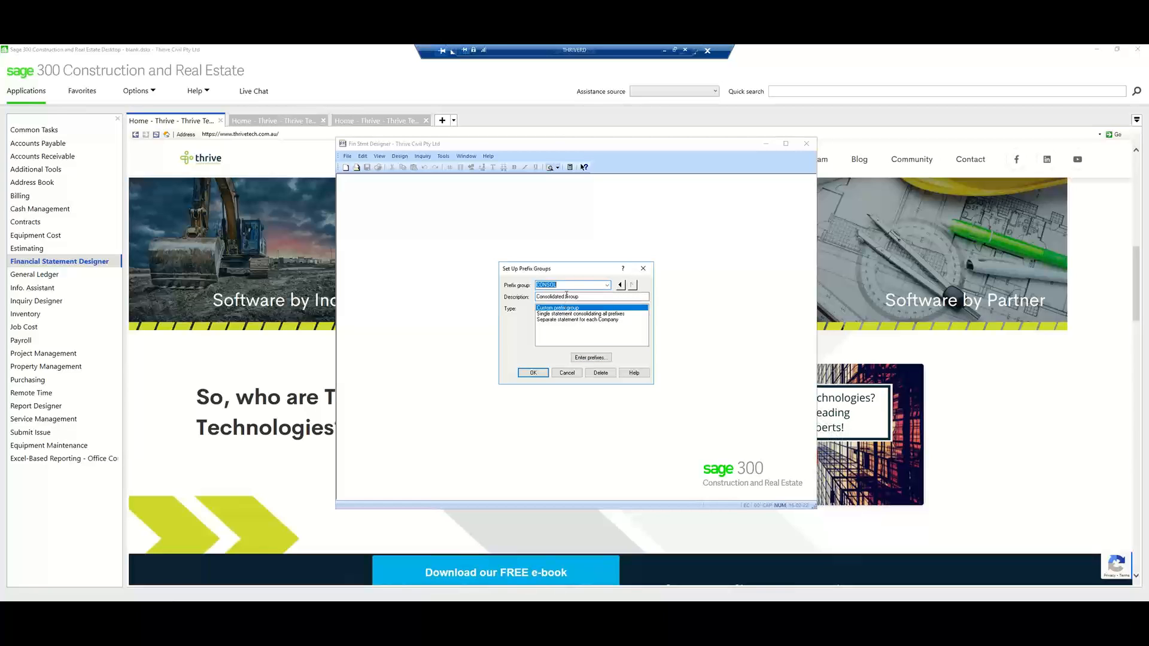
{"action": "left_click", "coordinate": [588, 358]}
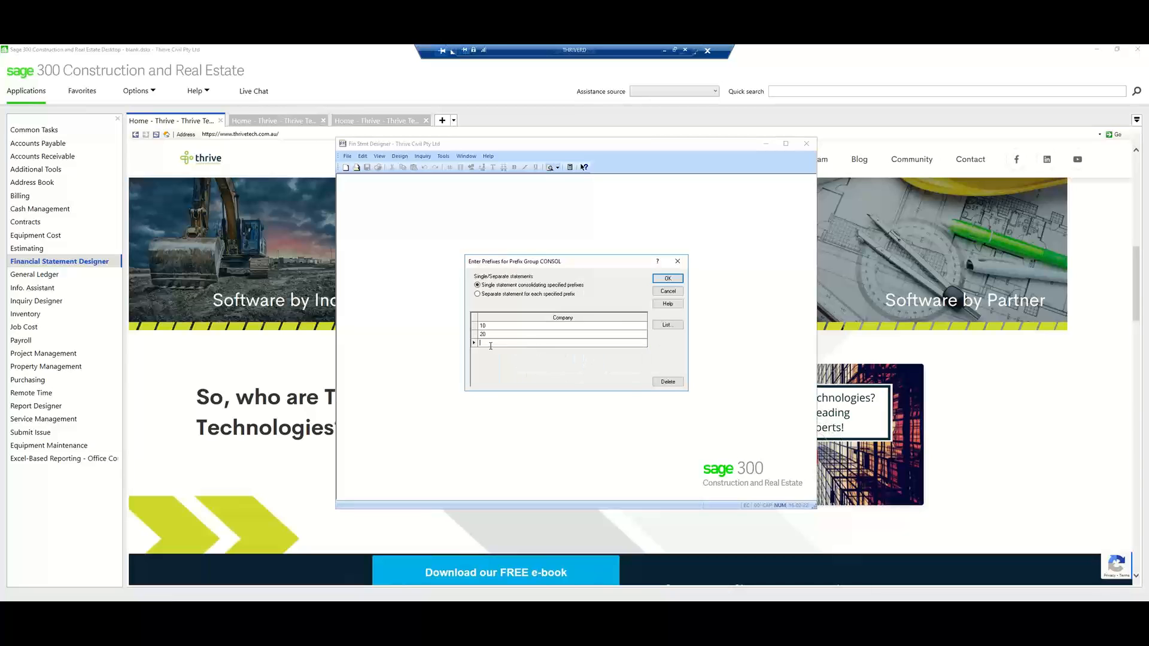
{"action": "type", "text": "70"}
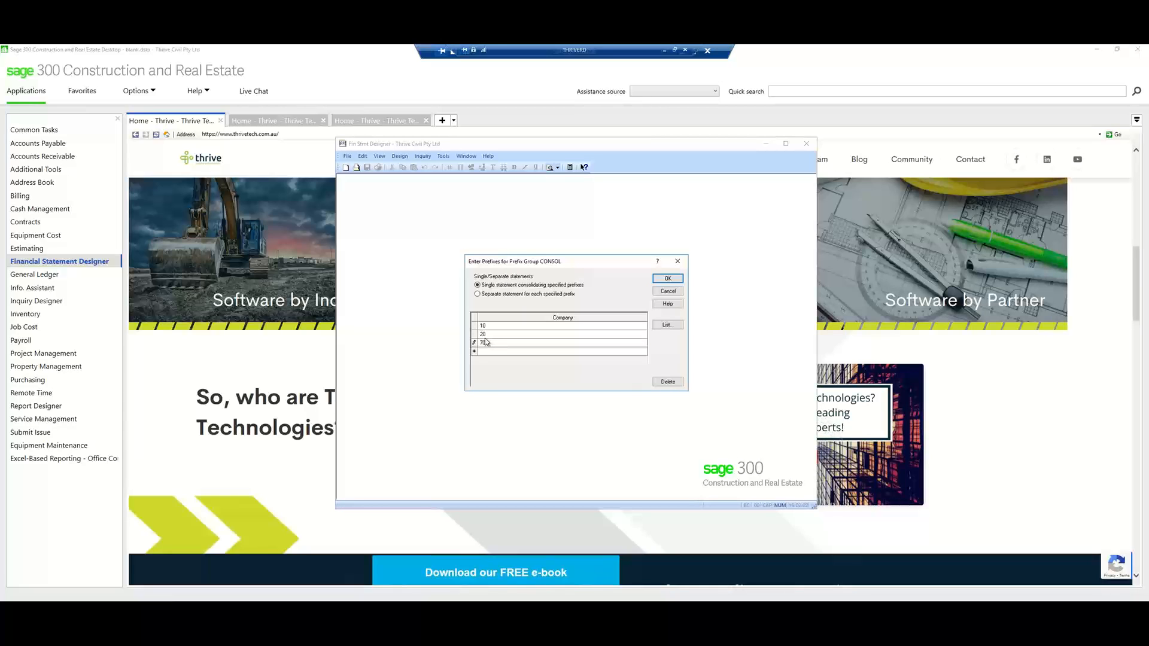
{"action": "key", "text": "Down"}
{"action": "left_click", "coordinate": [669, 279]}
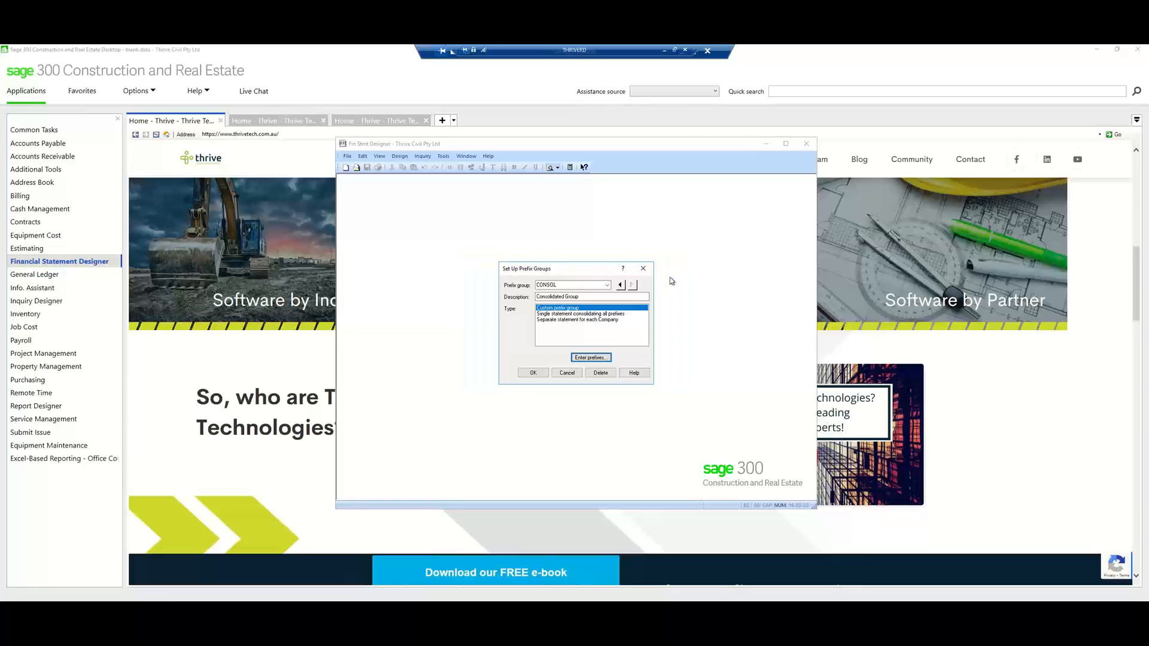
{"action": "left_click", "coordinate": [532, 373]}
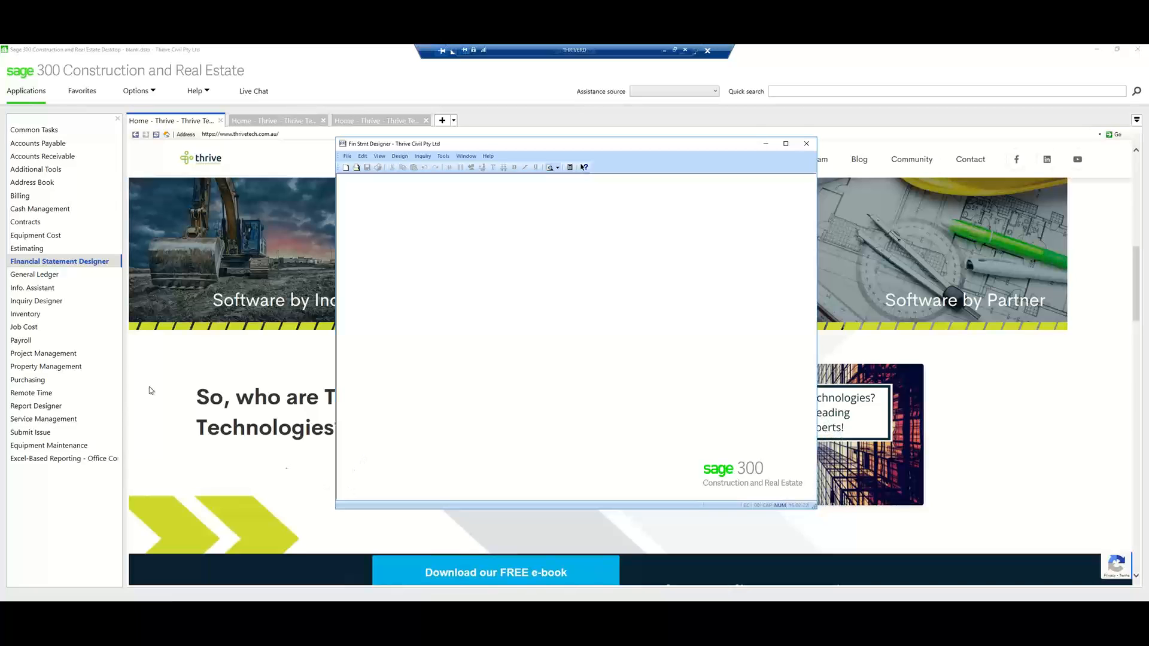
Step: Bring up the list of separate companies that can be opened
{"action": "left_click", "coordinate": [24, 274]}
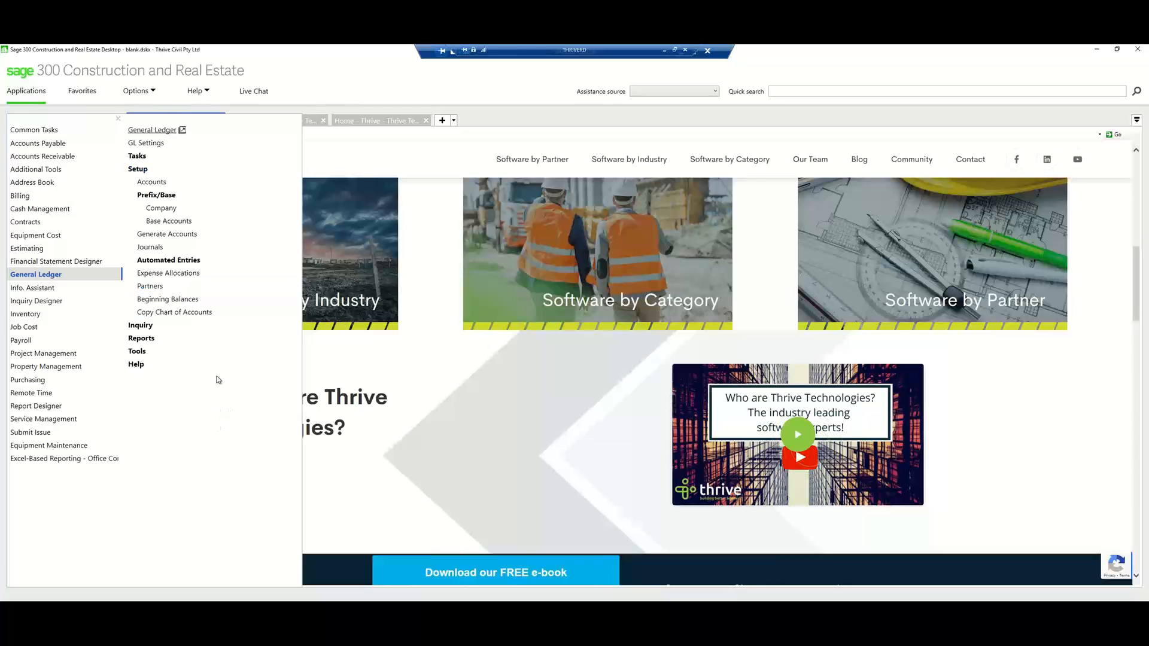
{"action": "left_click", "coordinate": [162, 210]}
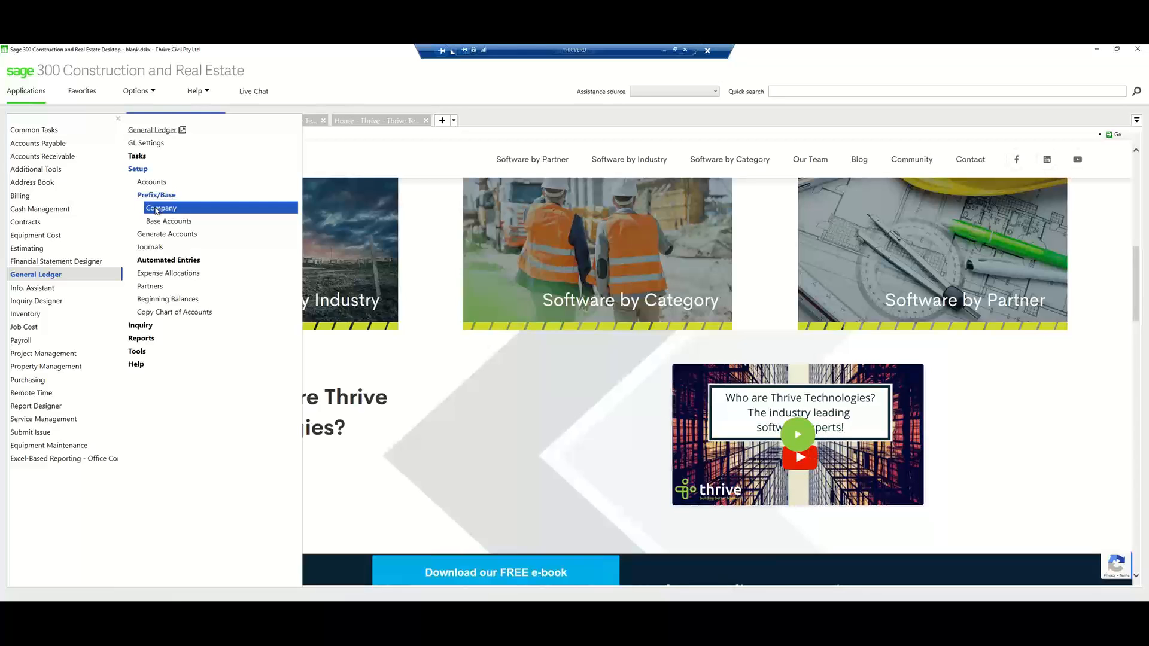
{"action": "left_click", "coordinate": [144, 91]}
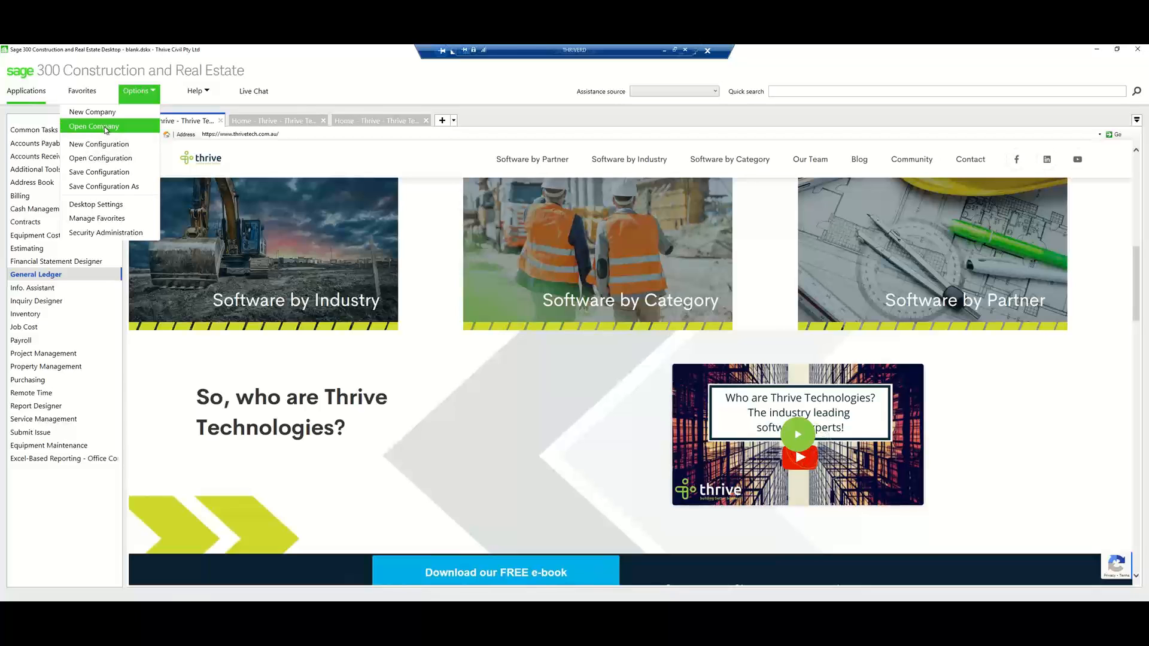
{"action": "left_click", "coordinate": [105, 128]}
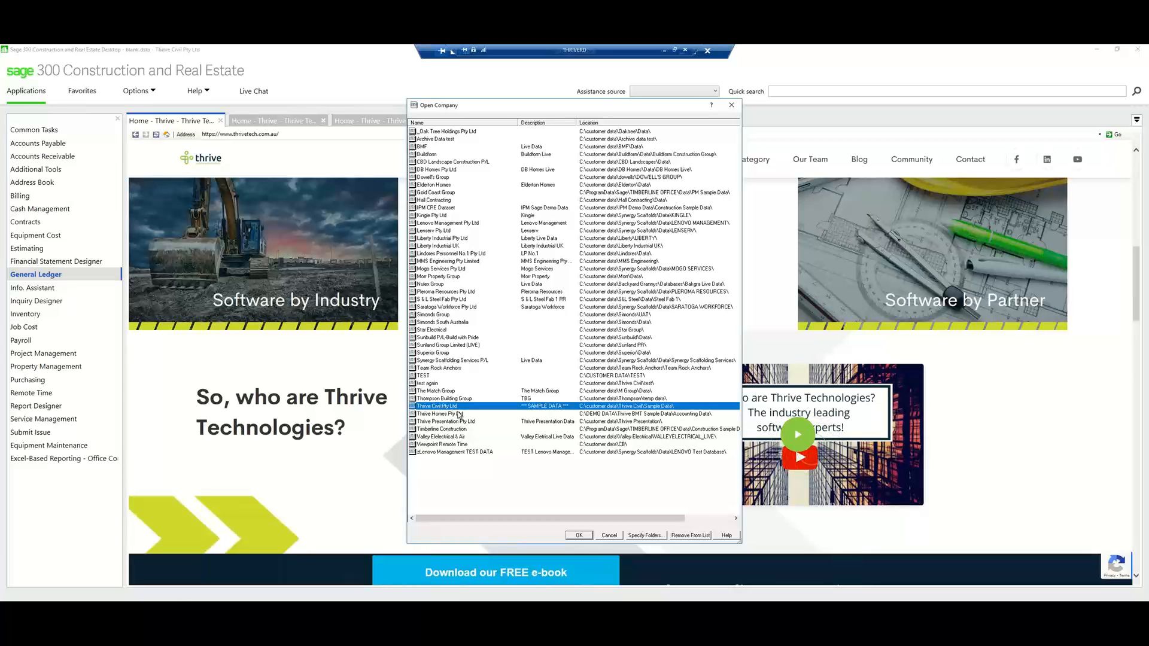
Step: Dismiss the company list without opening a company and look over the General Ledger setup tasks
{"action": "left_click", "coordinate": [608, 538]}
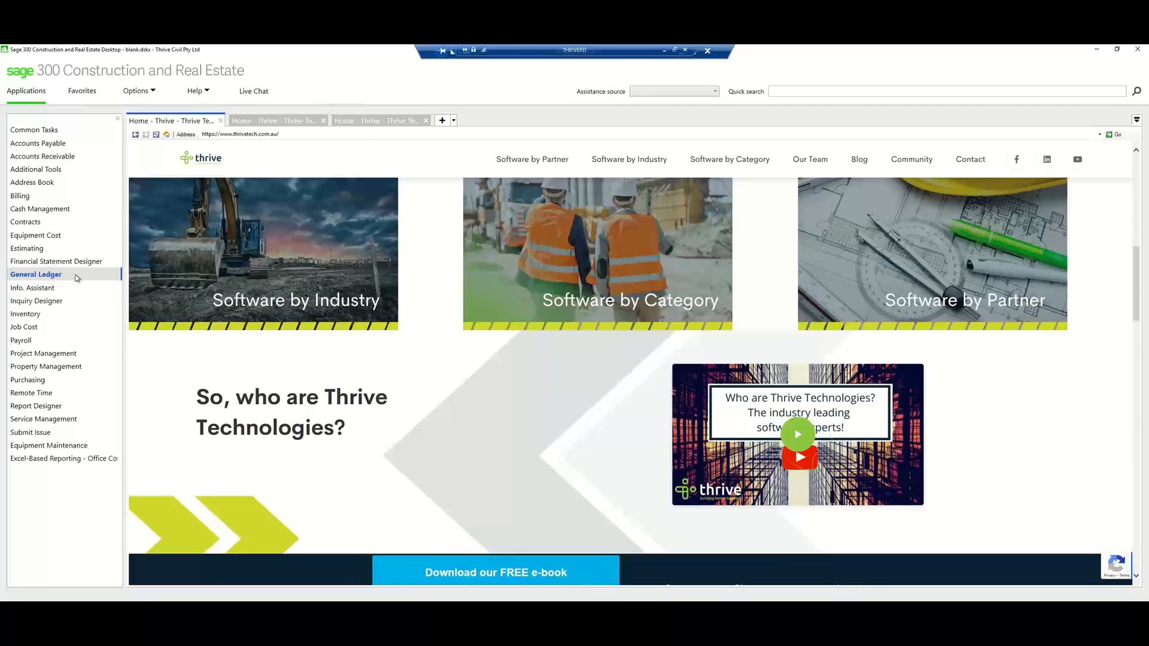
{"action": "mouse_move", "coordinate": [77, 277]}
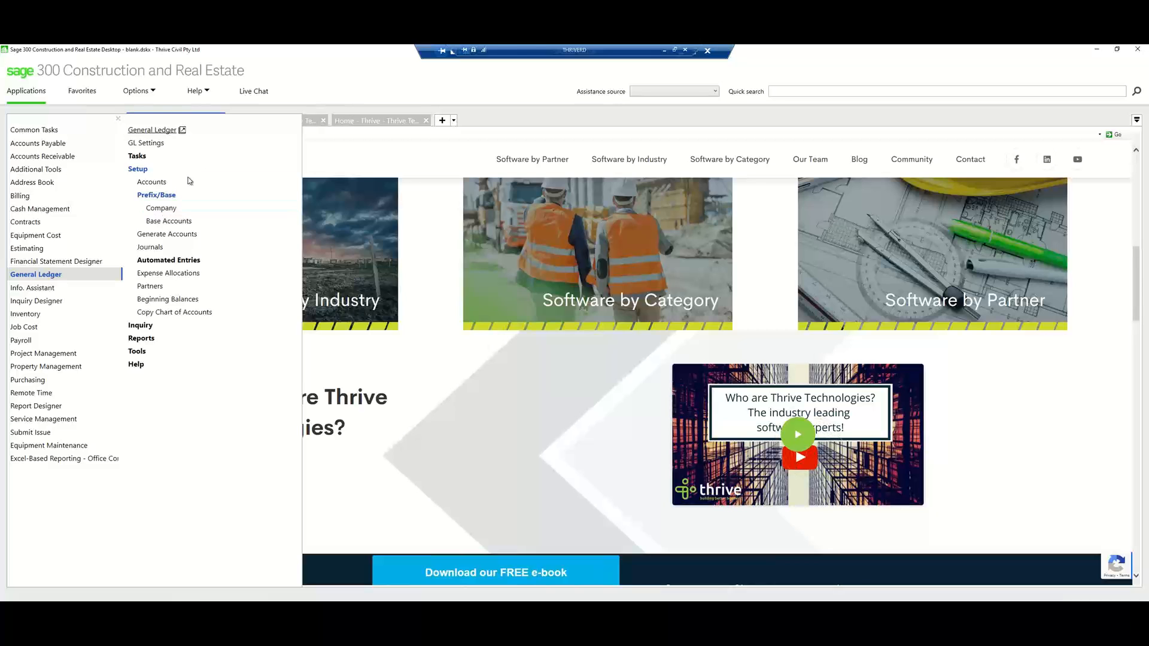
Step: Bring up the list of separate companies again and compare entries such as Saratoga Workforce, The Match Group and zLenovo Management TEST DATA with their folder locations
{"action": "left_click", "coordinate": [153, 91]}
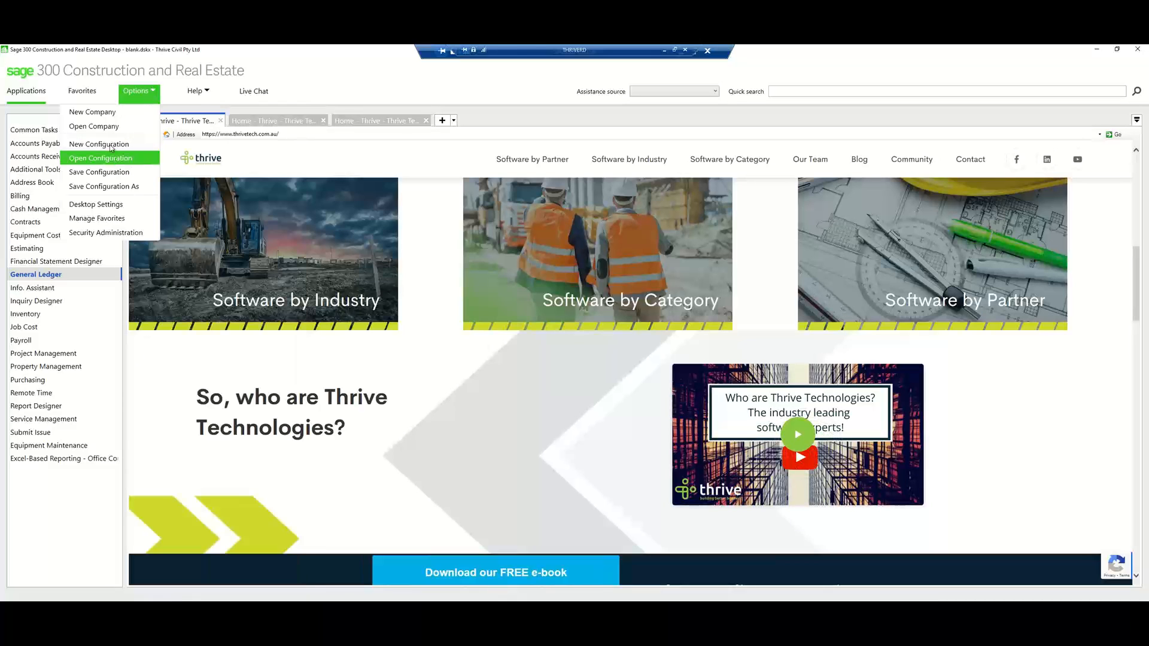
{"action": "left_click", "coordinate": [94, 127]}
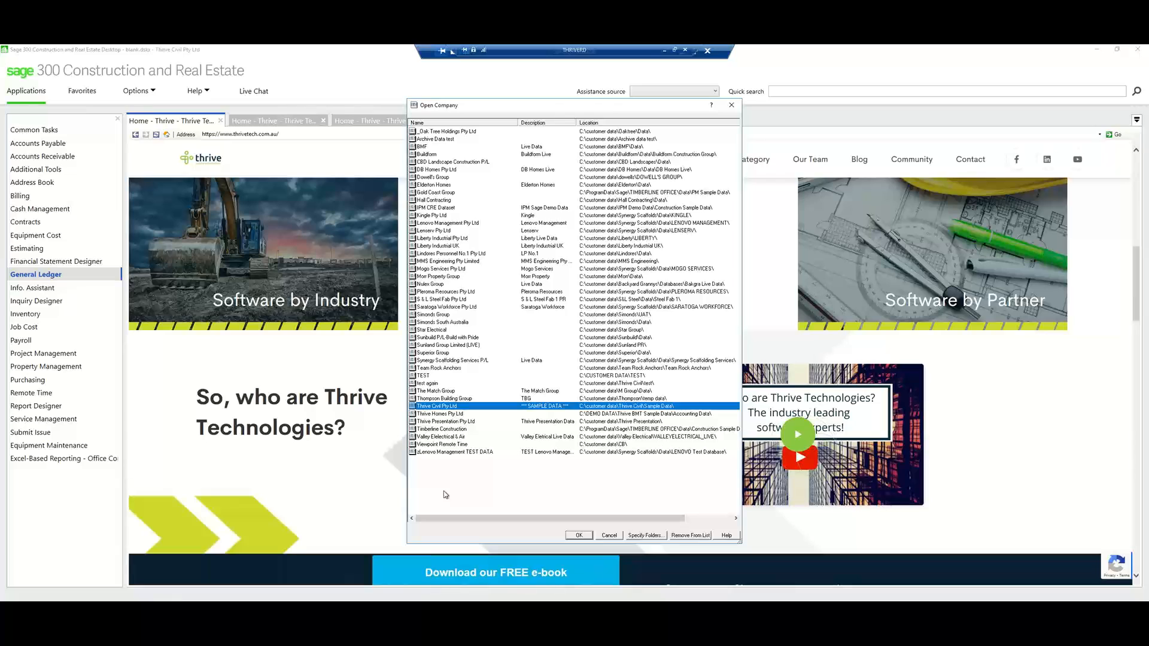
{"action": "left_click", "coordinate": [443, 453]}
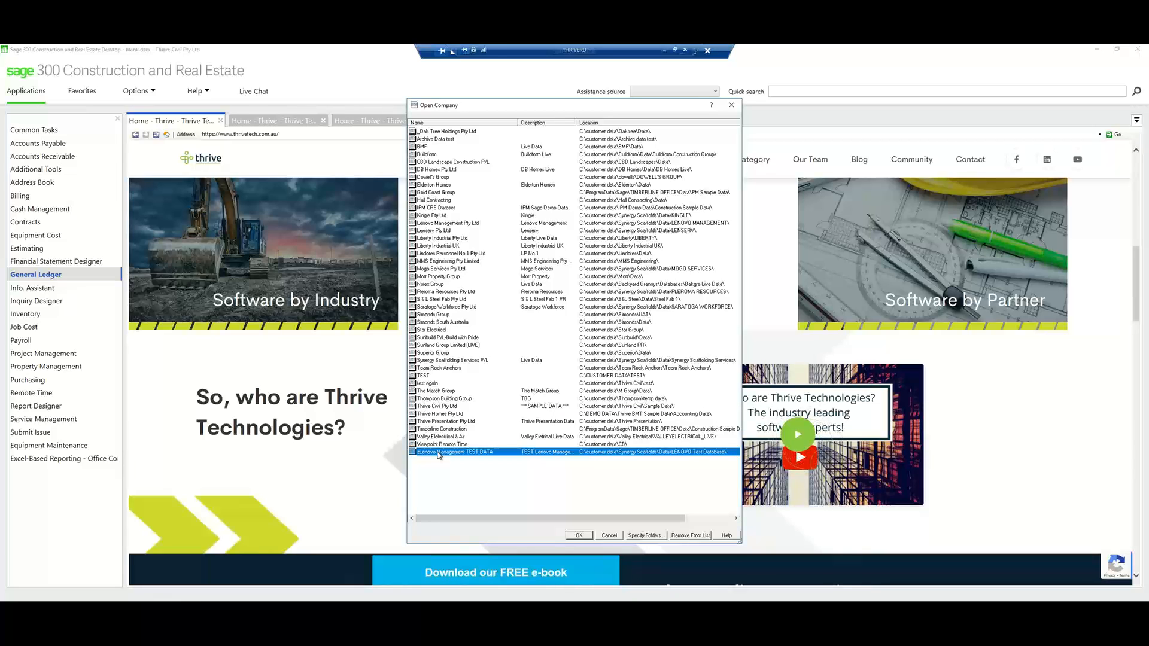
{"action": "left_click", "coordinate": [462, 306]}
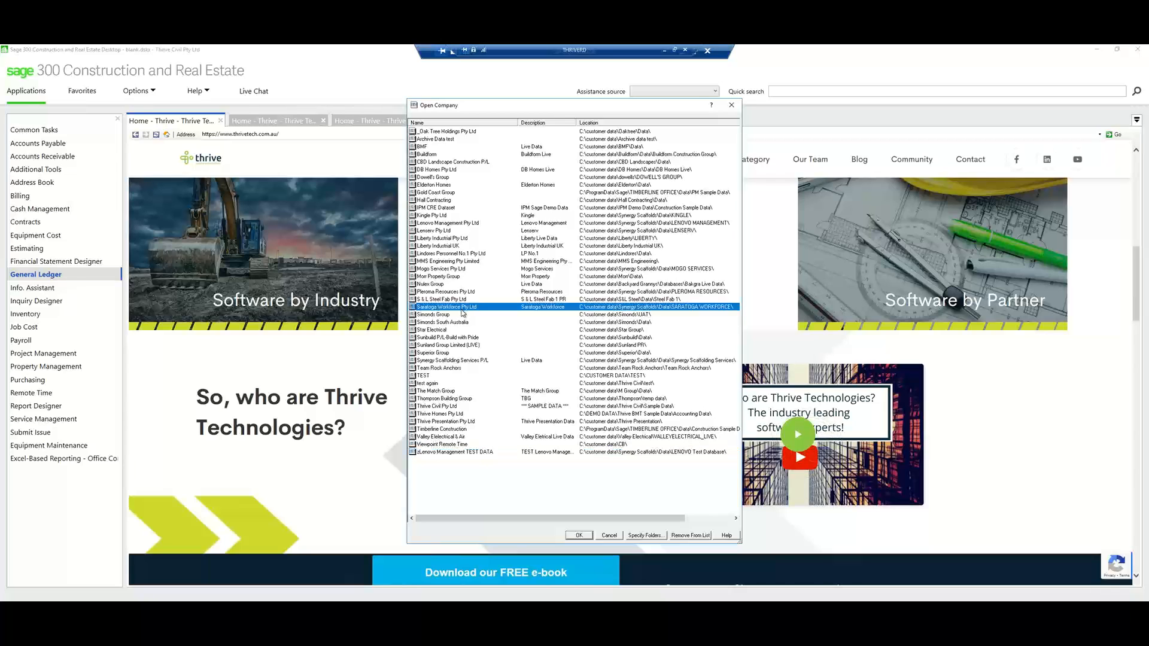
{"action": "left_click", "coordinate": [451, 392]}
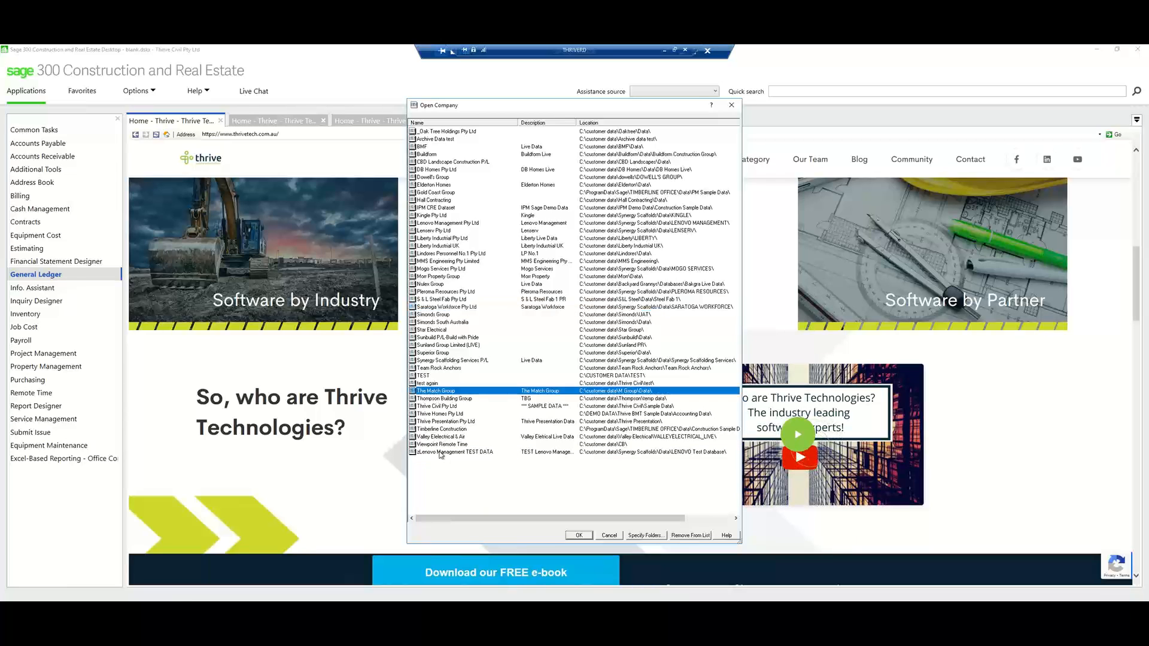
{"action": "left_click", "coordinate": [440, 453]}
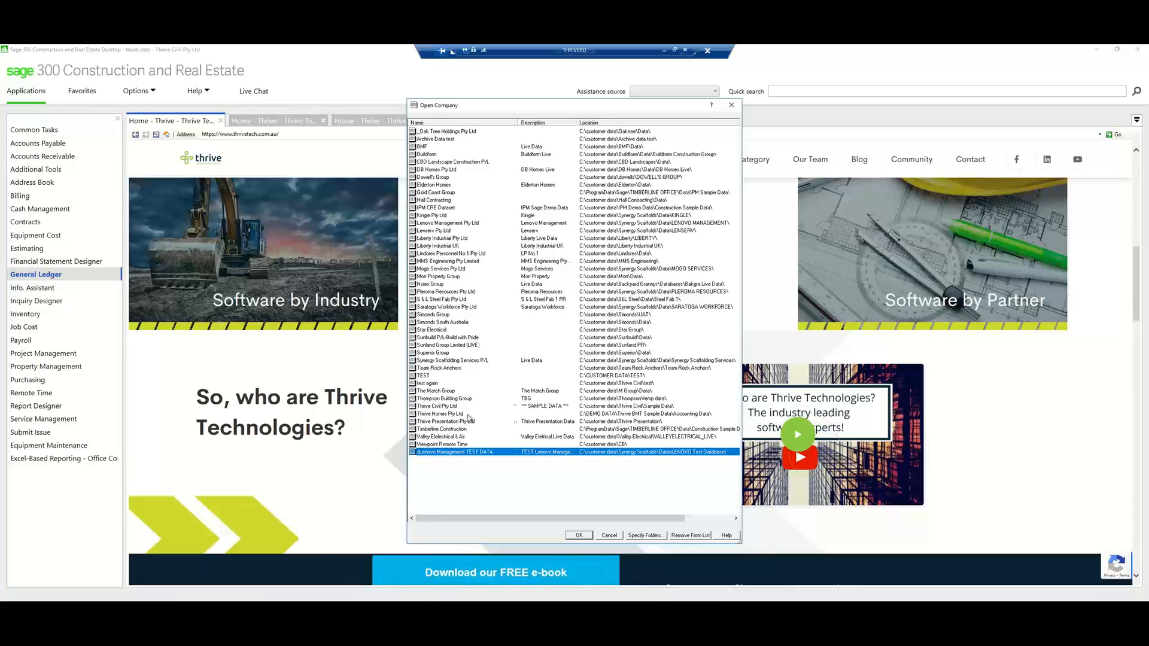
{"action": "scroll", "coordinate": [439, 460], "scroll_direction": "right", "scroll_amount": 1}
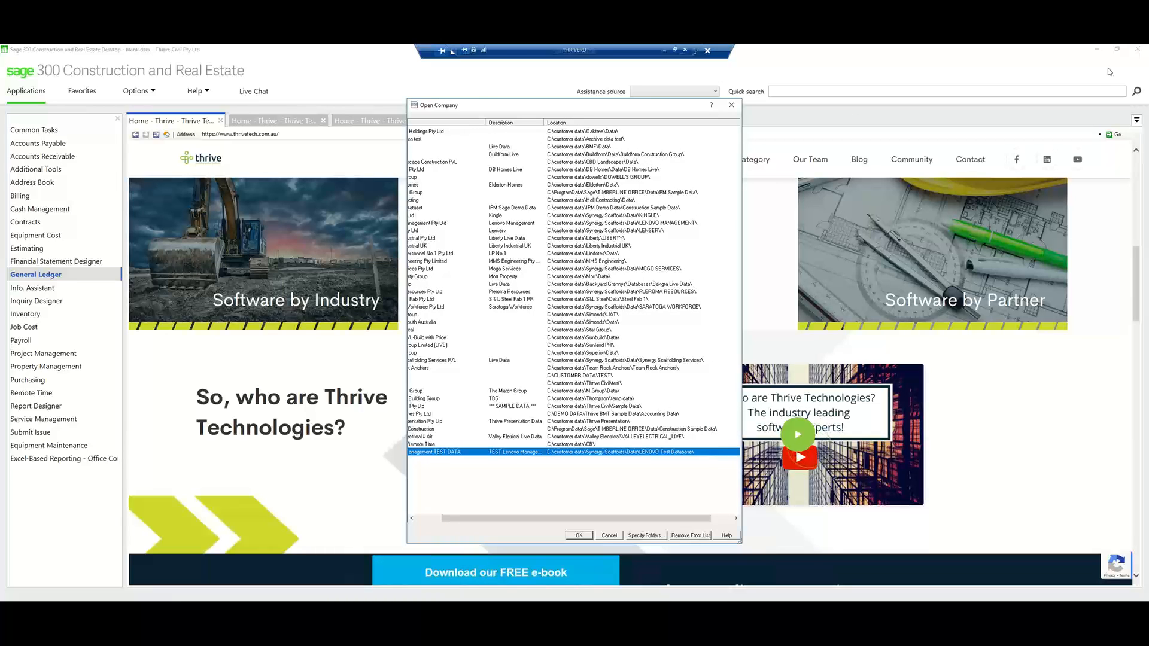